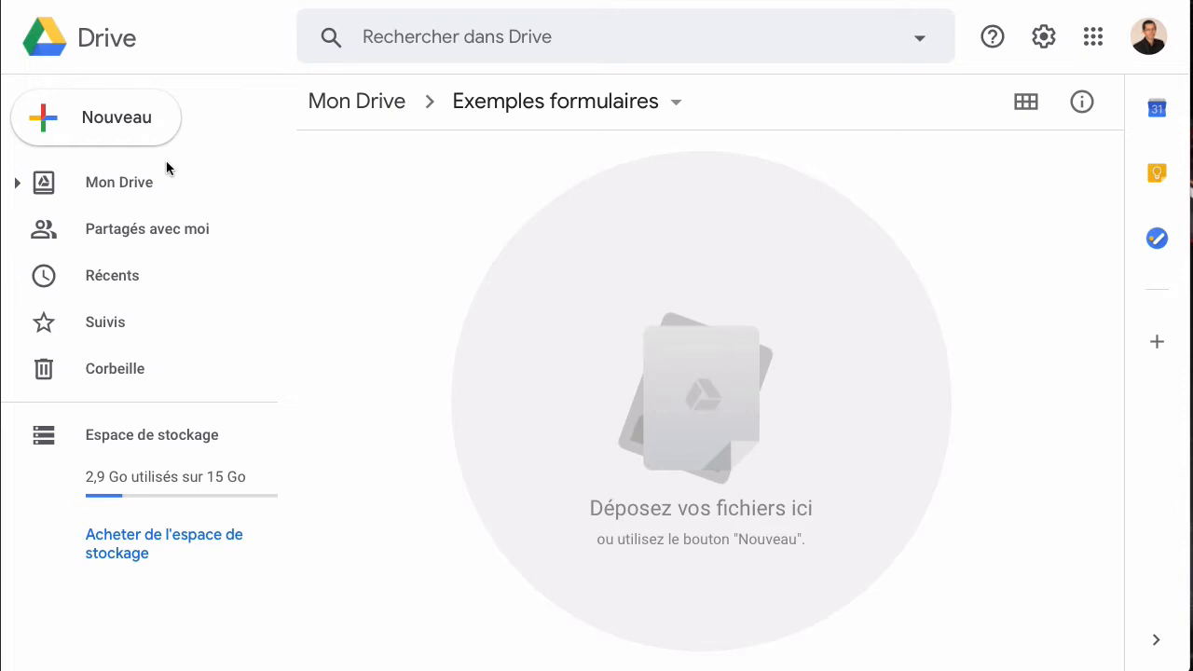
Start a new Google Forms form from a template in the Exemples formulaires folder.
left_click(138, 121)
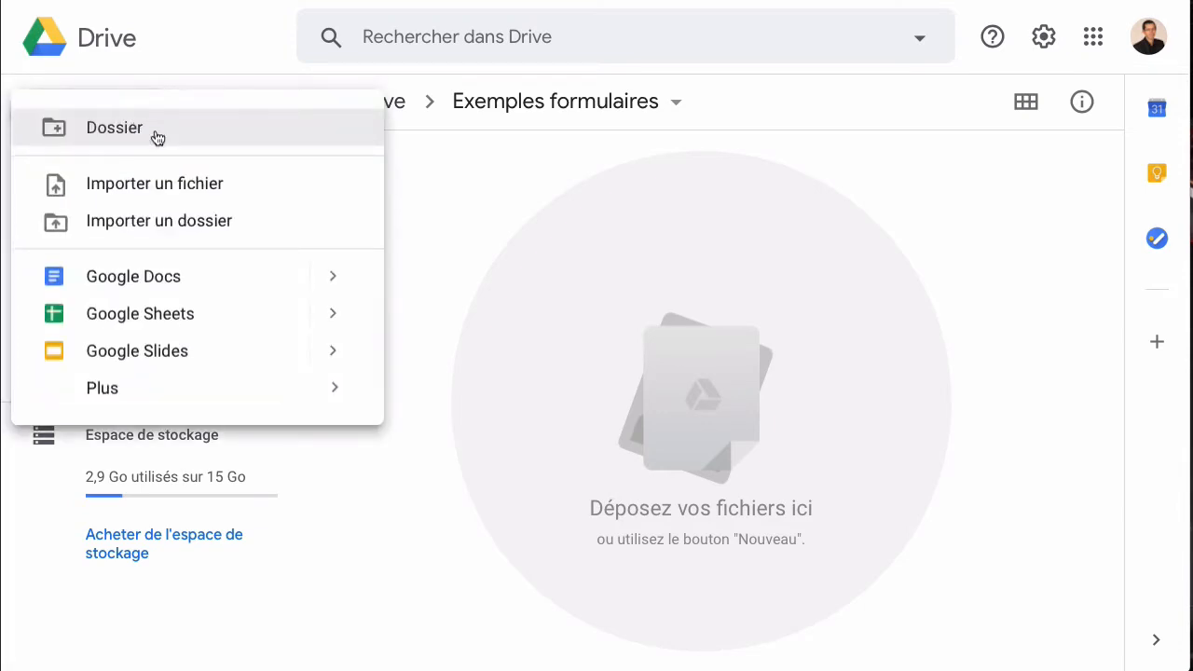
mouse_move(237, 398)
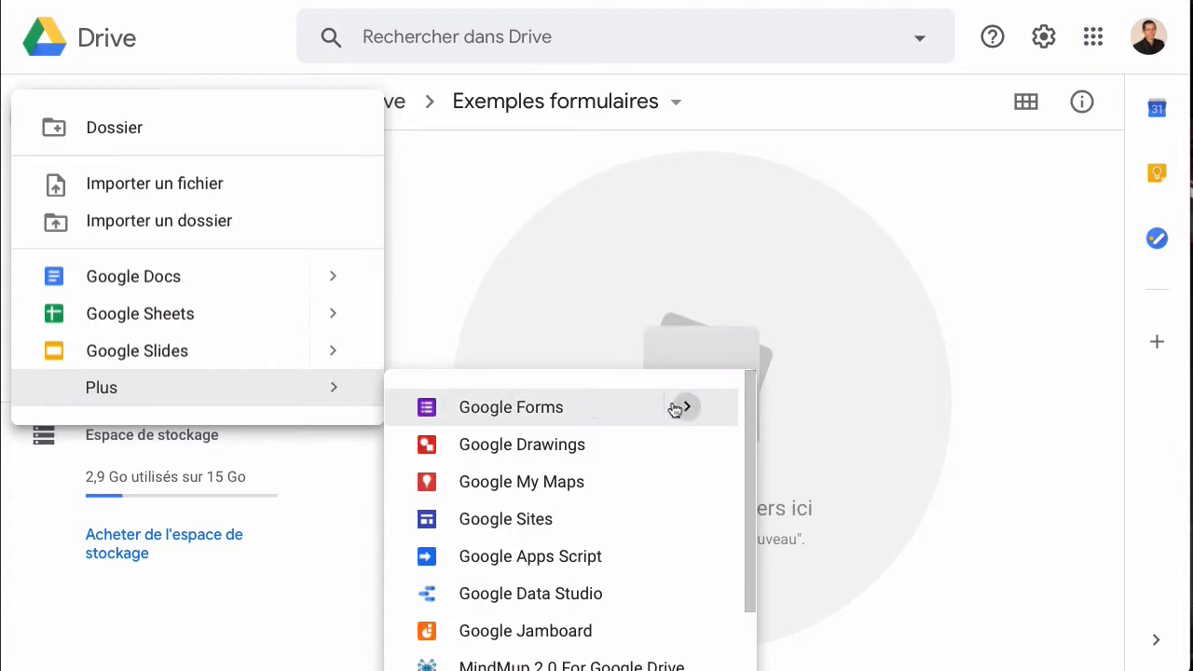
mouse_move(675, 410)
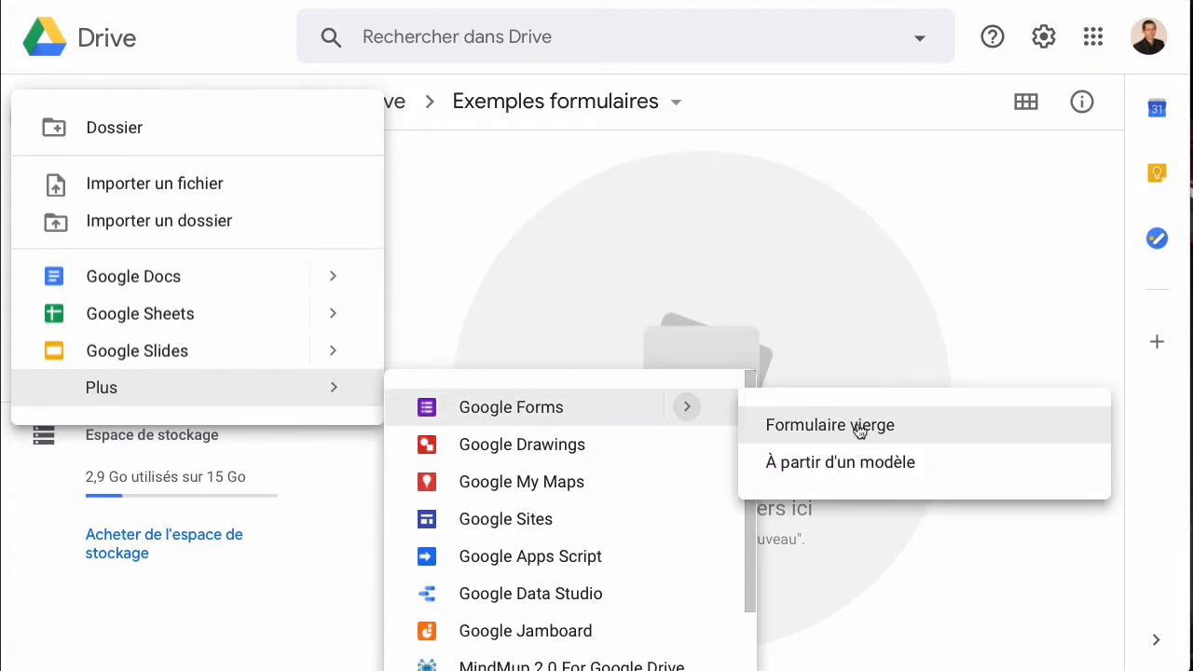
left_click(896, 470)
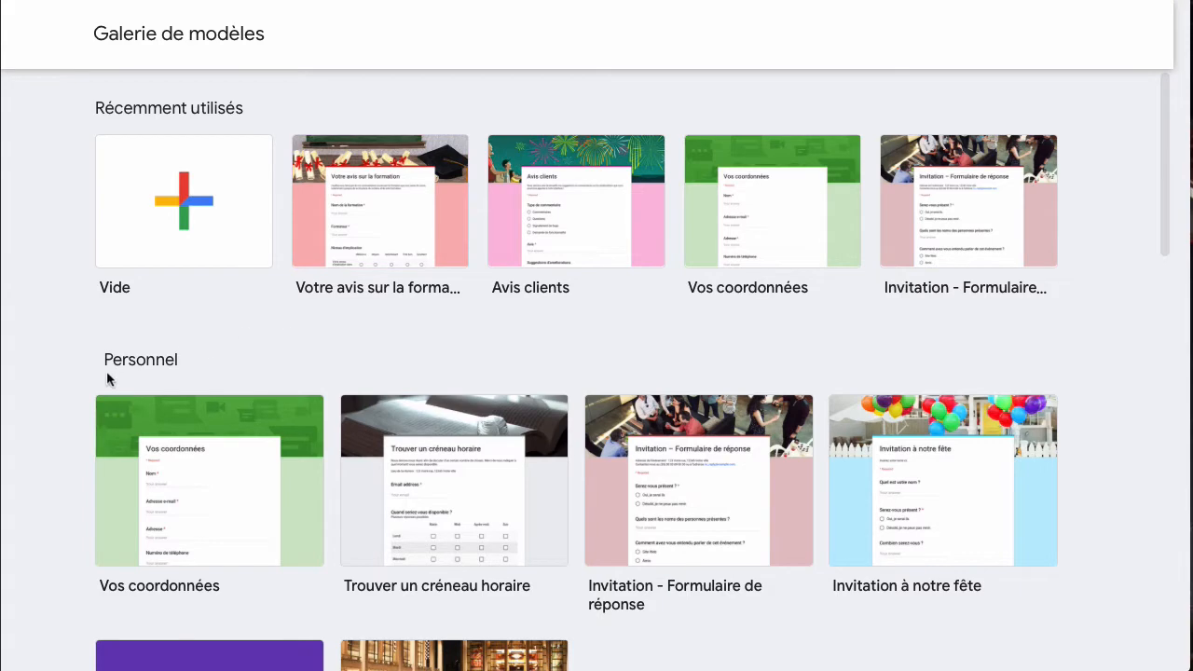
Browse the template gallery and create a form from the "Votre avis sur la formation" template.
scroll(106, 371, "down", 4)
scroll(488, 360, "down", 7)
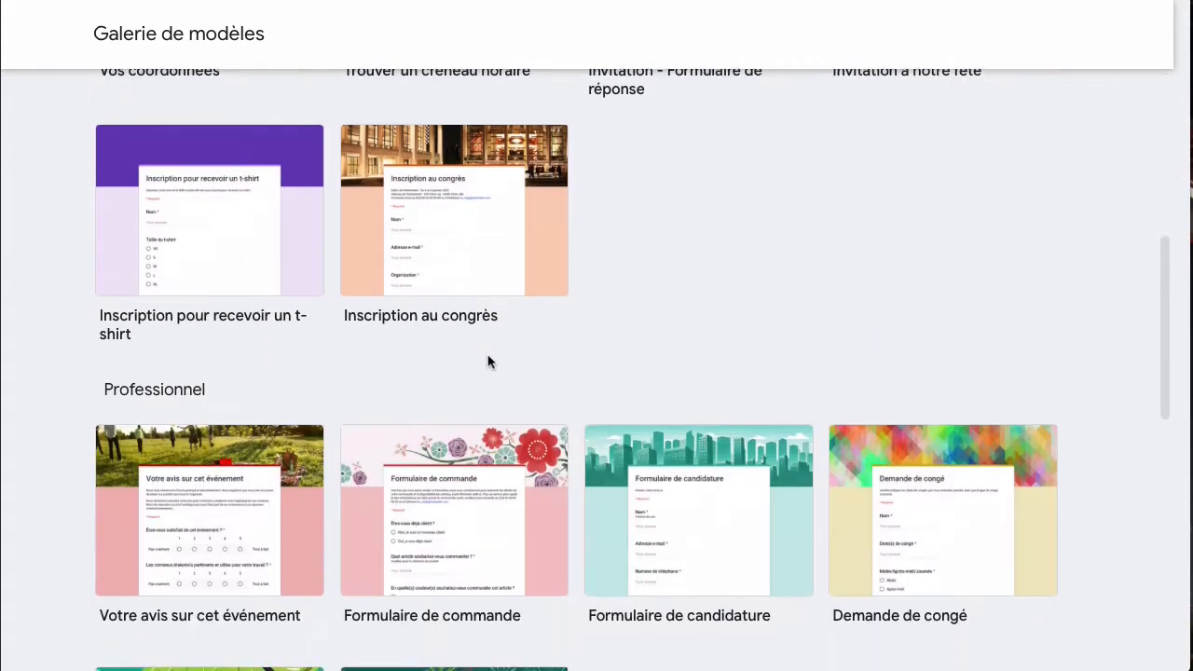
scroll(498, 345, "down", 2)
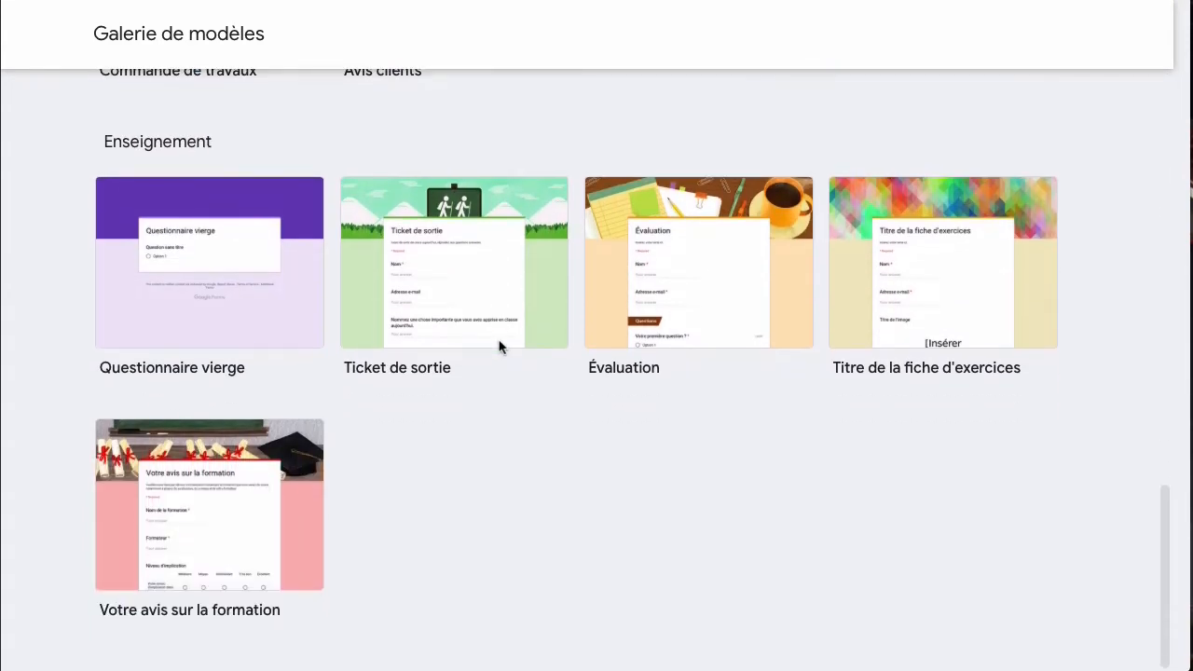
scroll(499, 345, "up", 14)
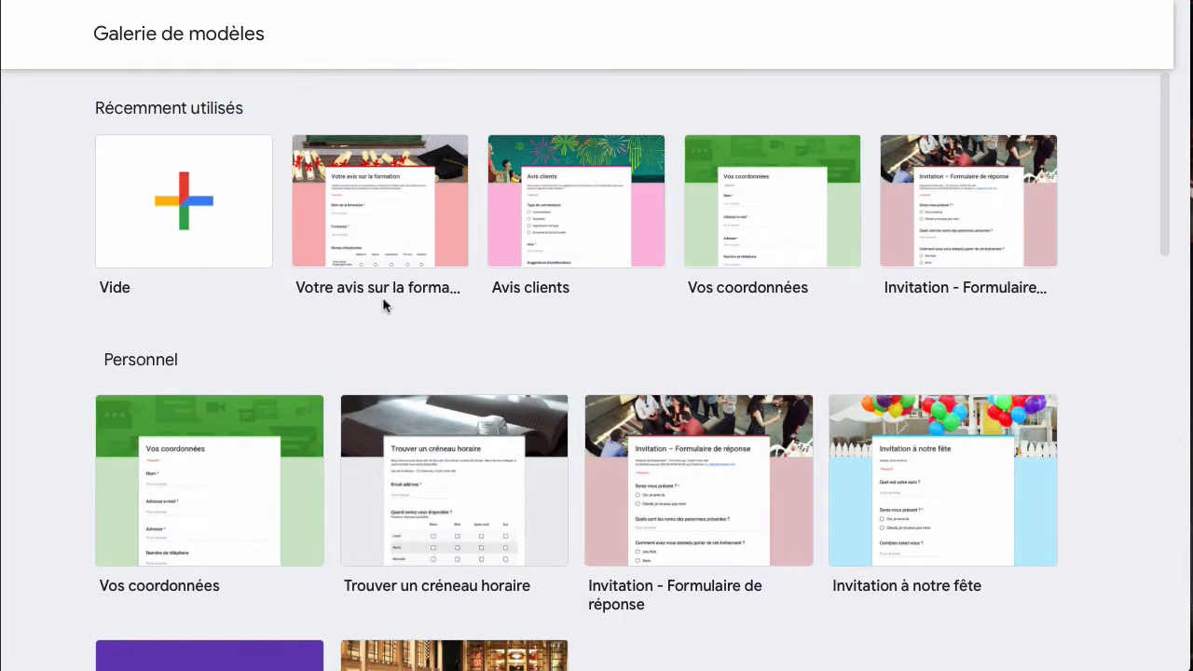
left_click(382, 231)
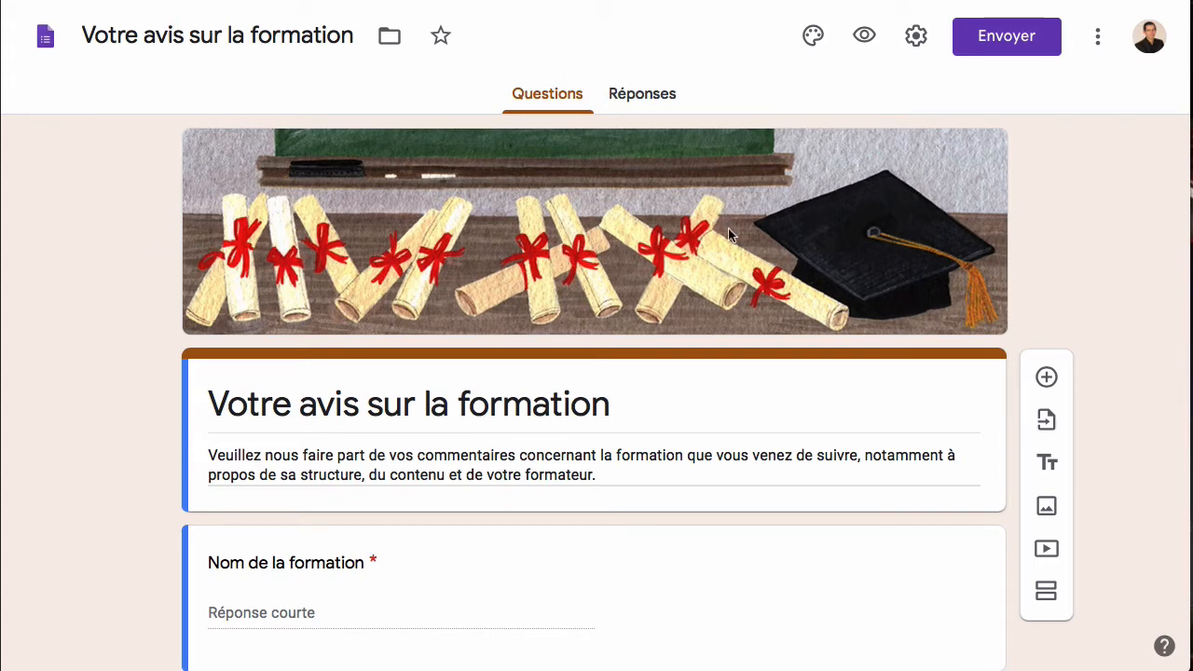
Make the "Nom de la formation" question optional.
scroll(60, 417, "down", 2)
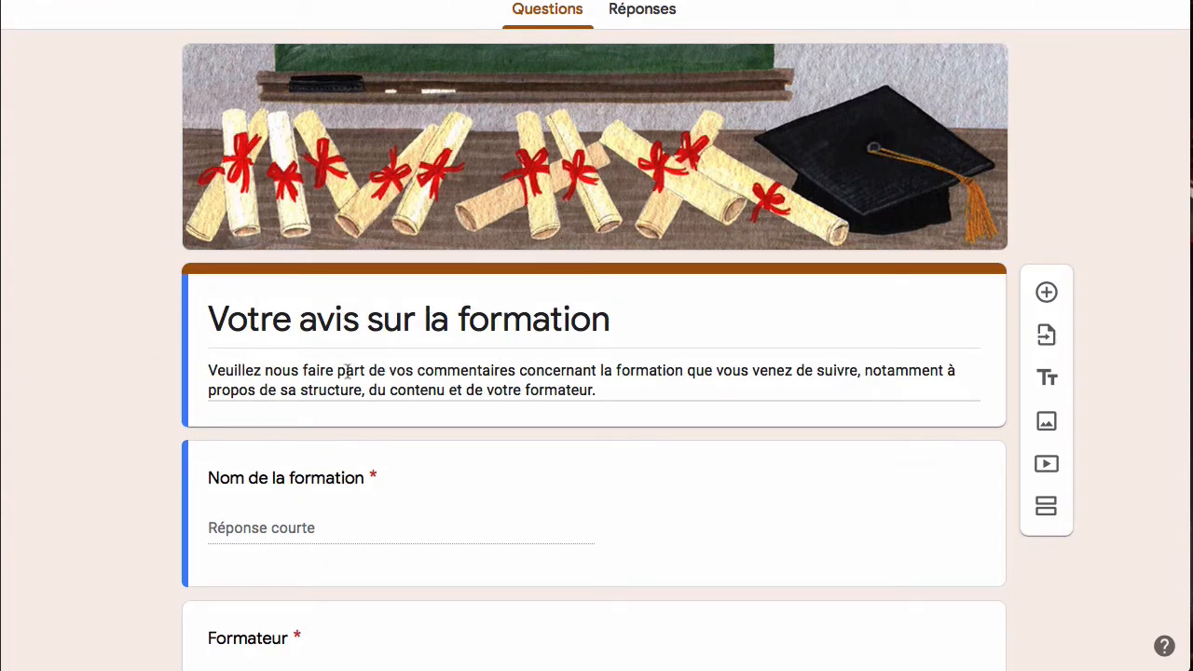
triple_click(467, 341)
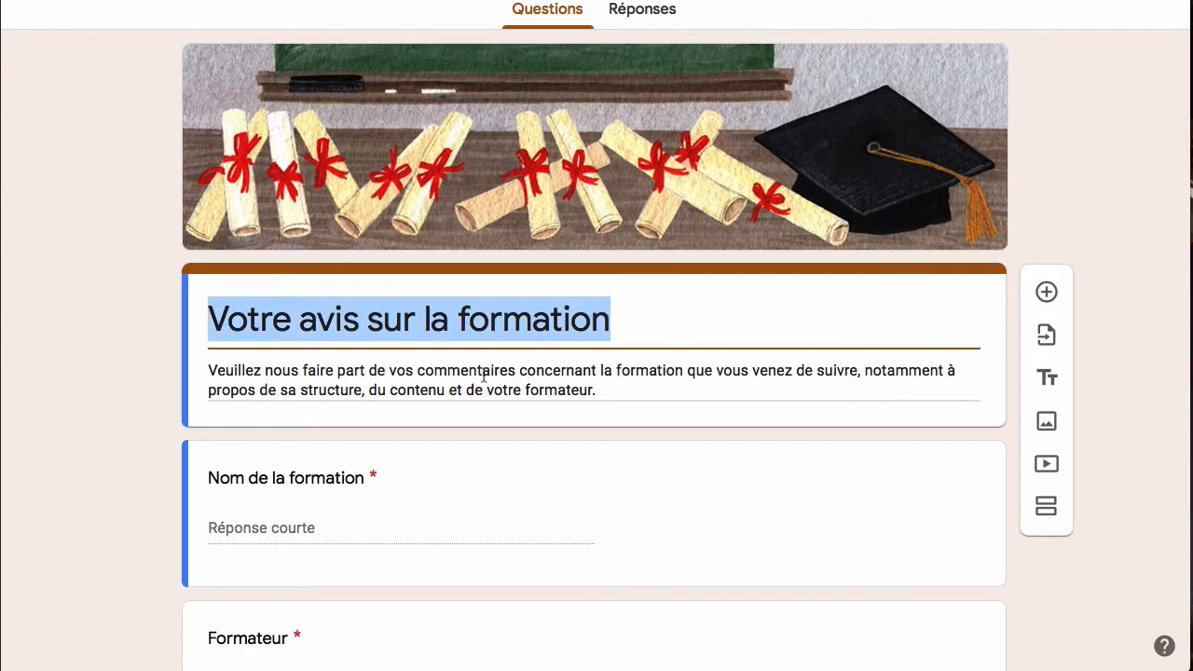
triple_click(485, 375)
left_click(127, 417)
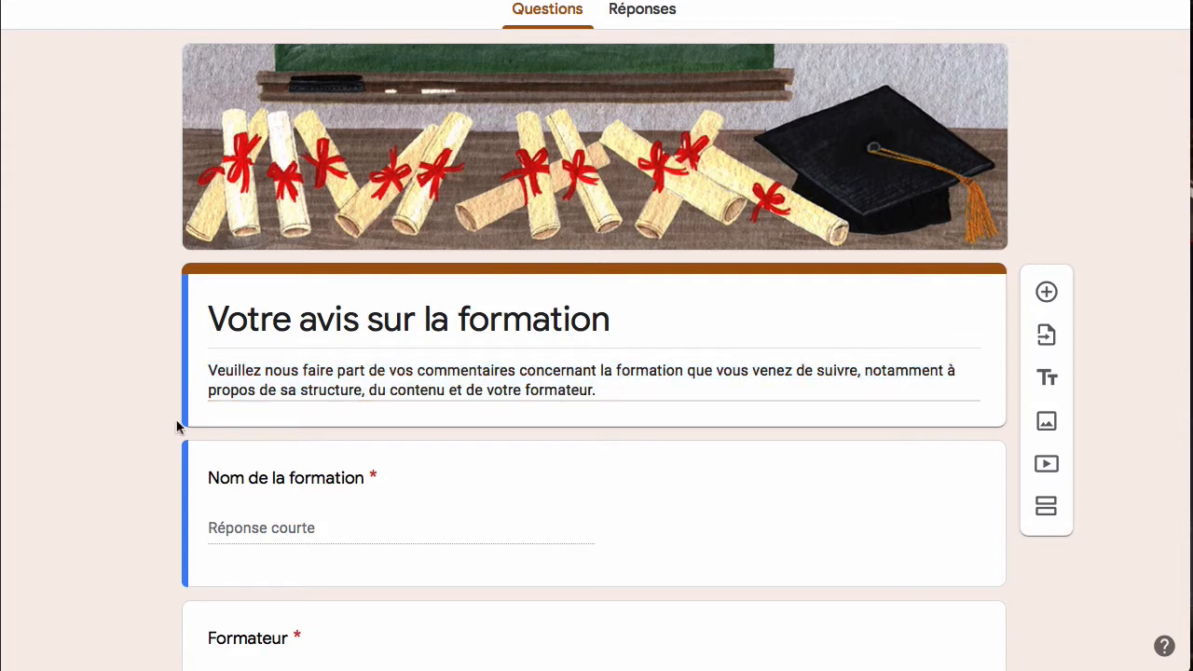
scroll(195, 426, "down", 3)
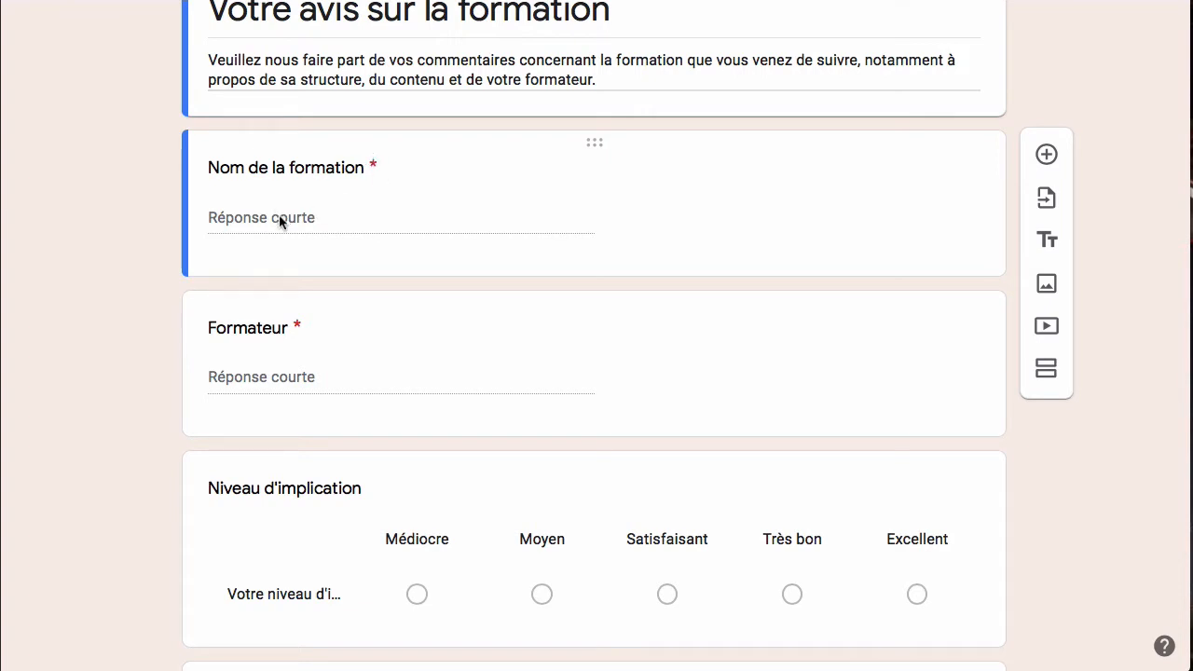
left_click(362, 222)
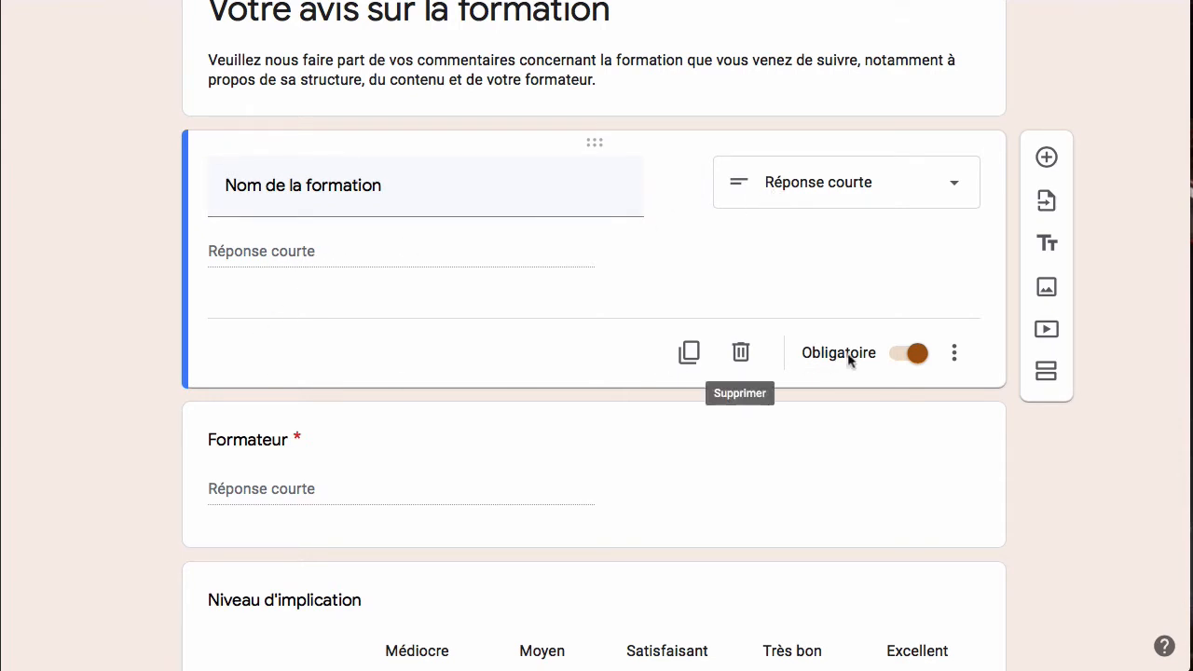
left_click(911, 360)
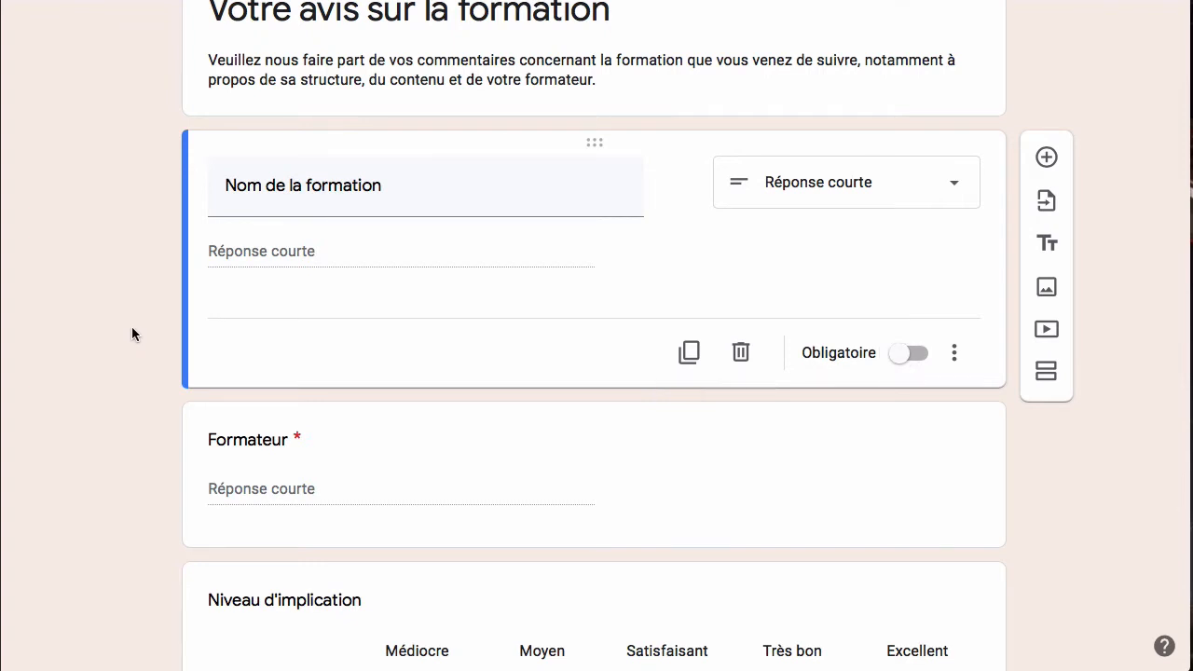
Examine the form's questions from "Formateur" to "Pourquoi avez-vous choisi cette formation ?", including the grid layout of "Niveau d'implication".
left_click(522, 519)
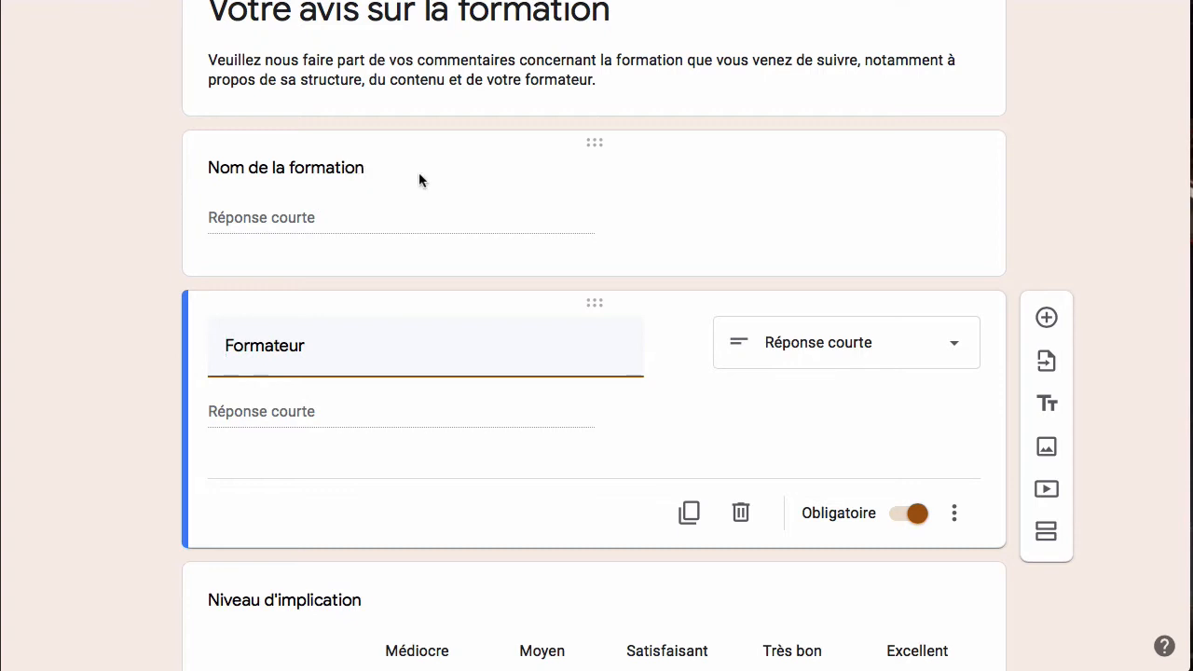
scroll(352, 214, "down", 5)
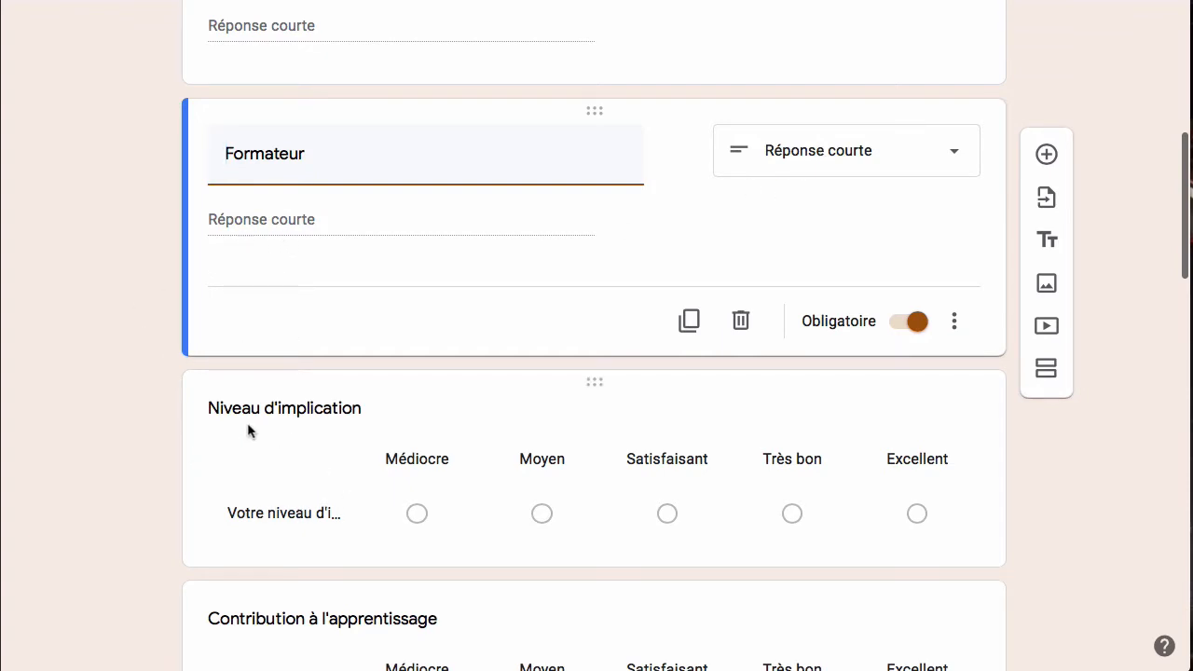
left_click(433, 401)
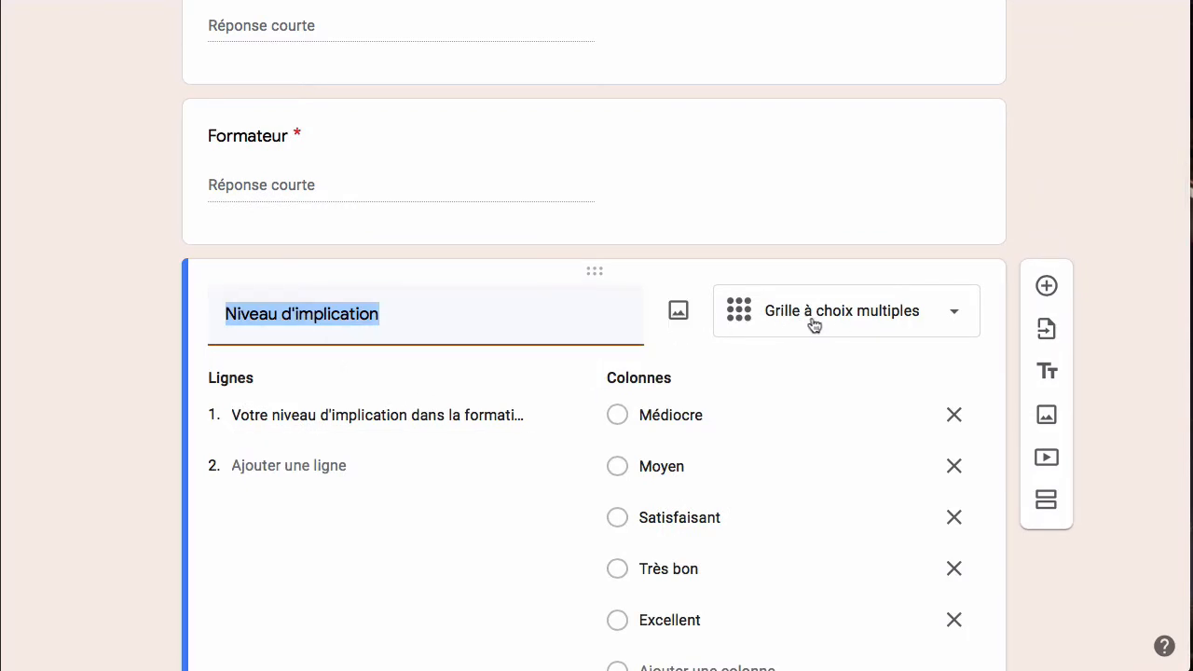
scroll(352, 434, "down", 5)
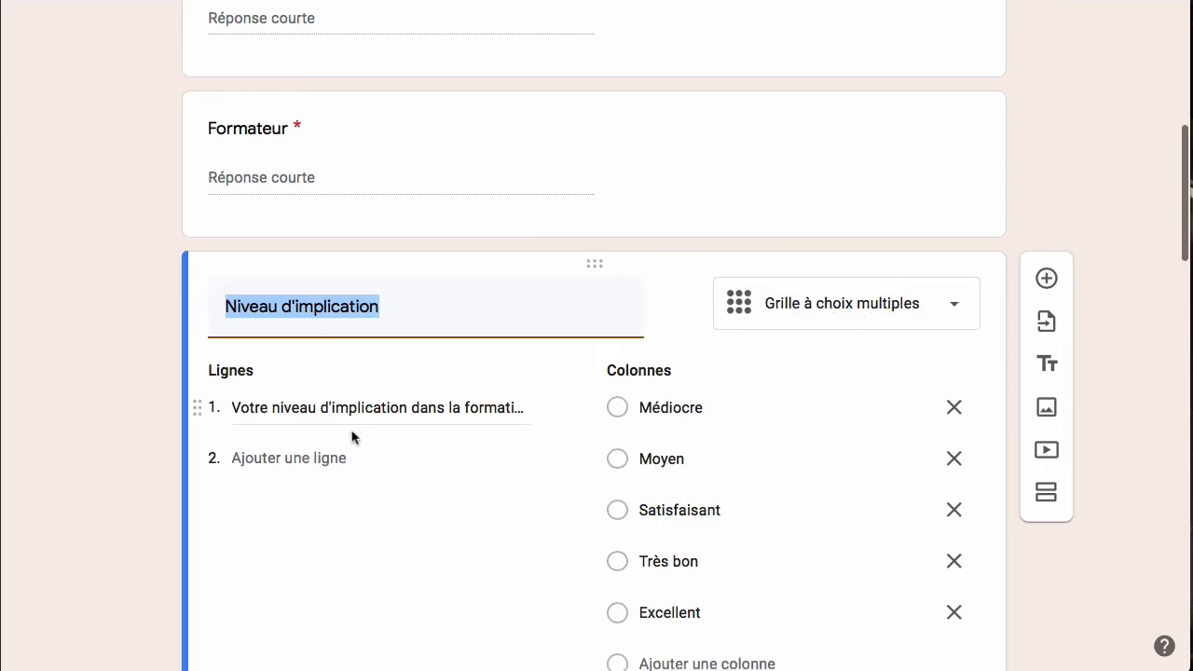
scroll(344, 437, "down", 8)
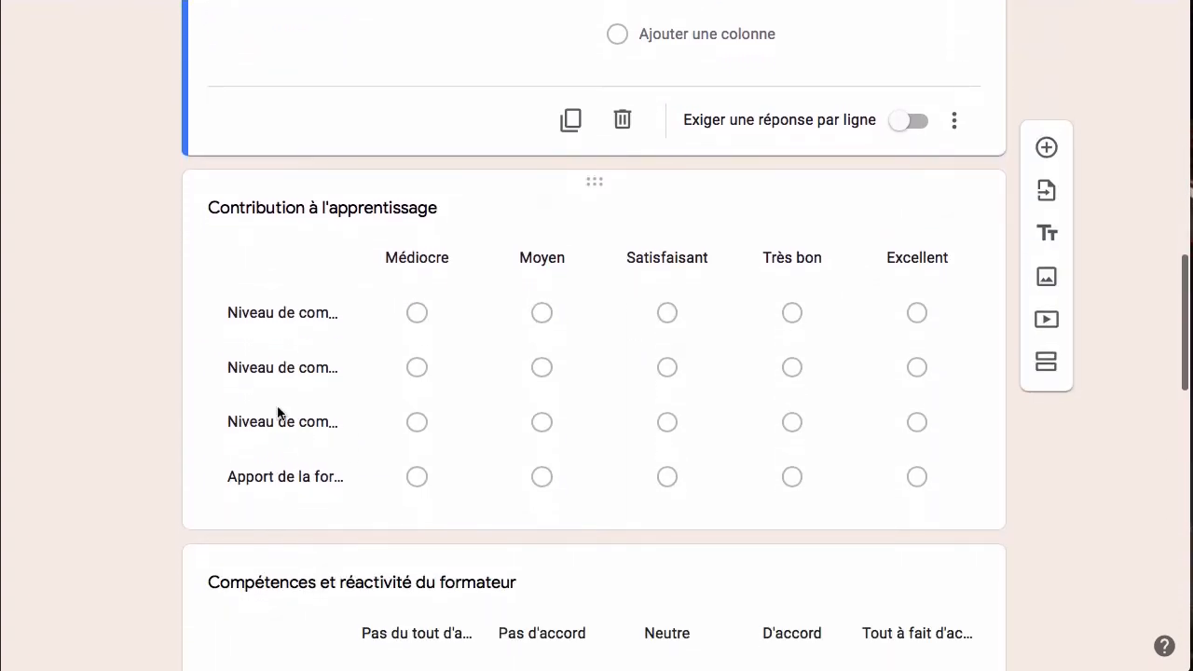
scroll(430, 424, "down", 10)
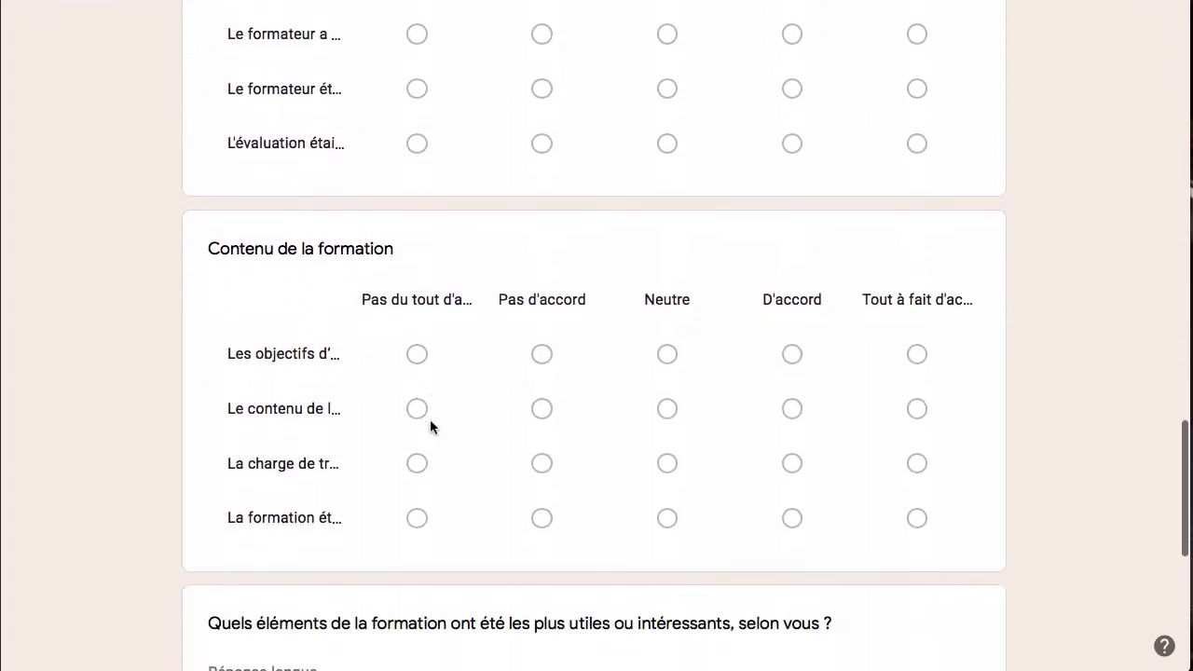
scroll(460, 417, "down", 1)
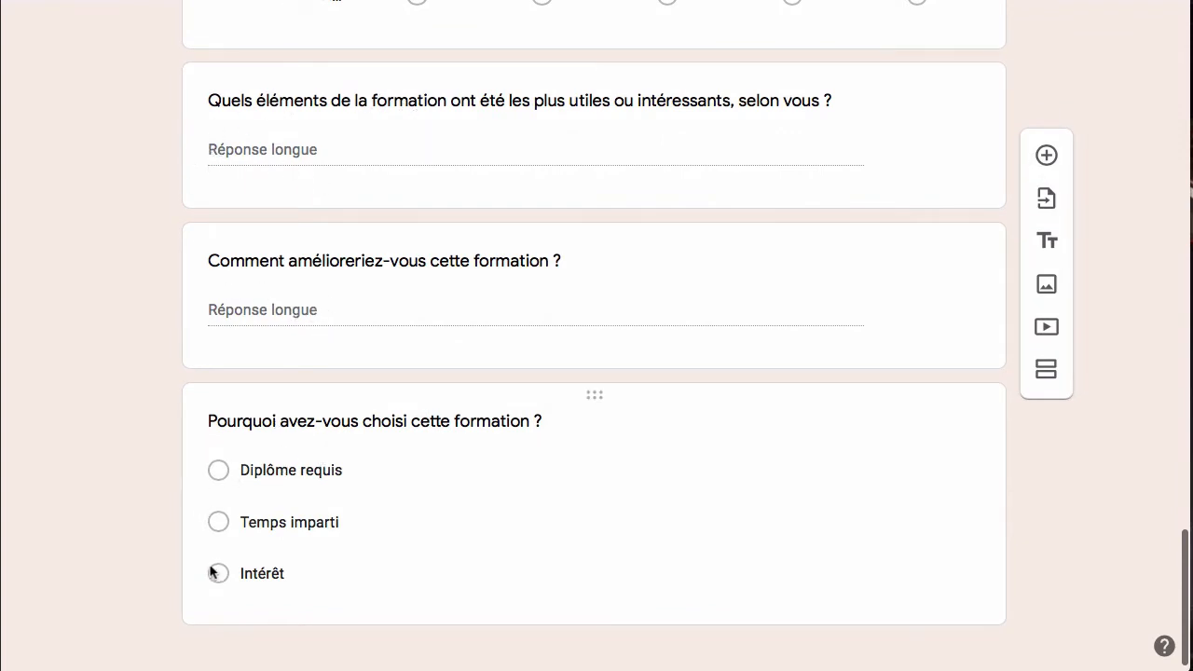
scroll(832, 345, "up", 10)
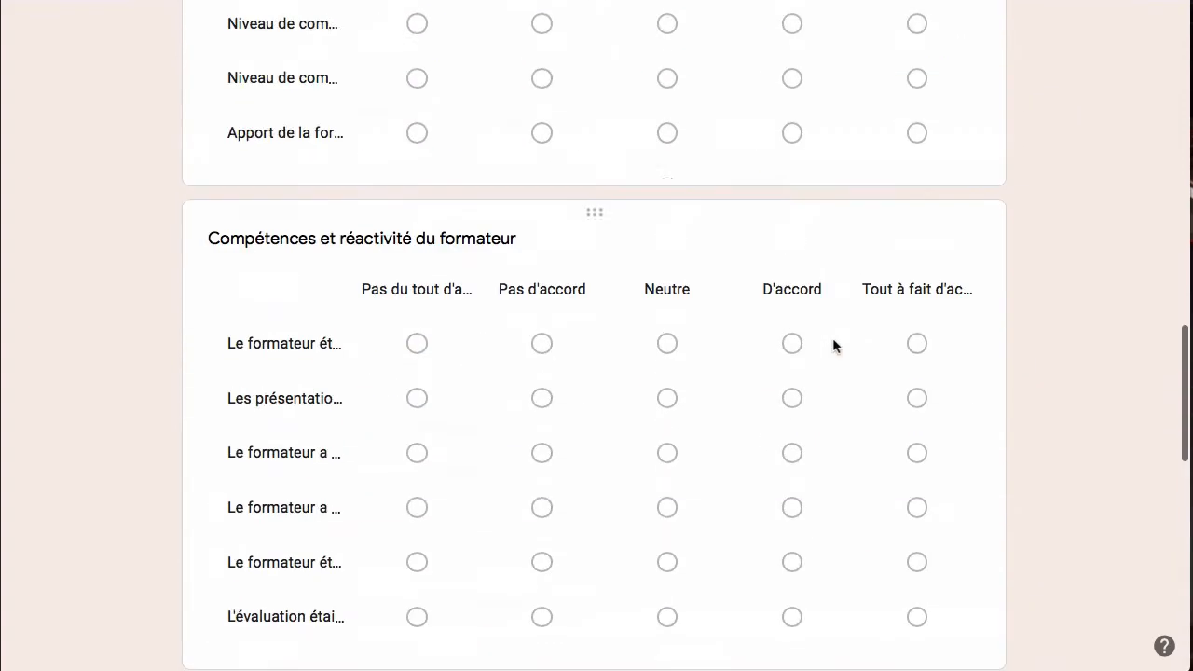
scroll(833, 345, "up", 10)
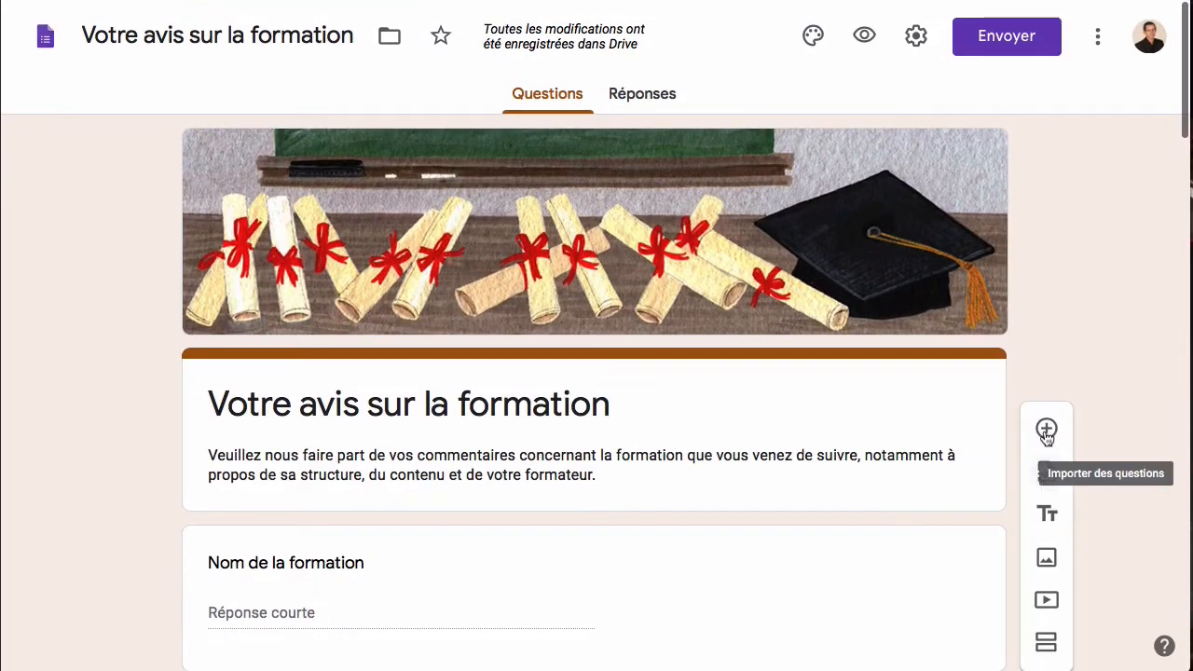
Open the preview of the training feedback form.
scroll(1046, 439, "down", 1)
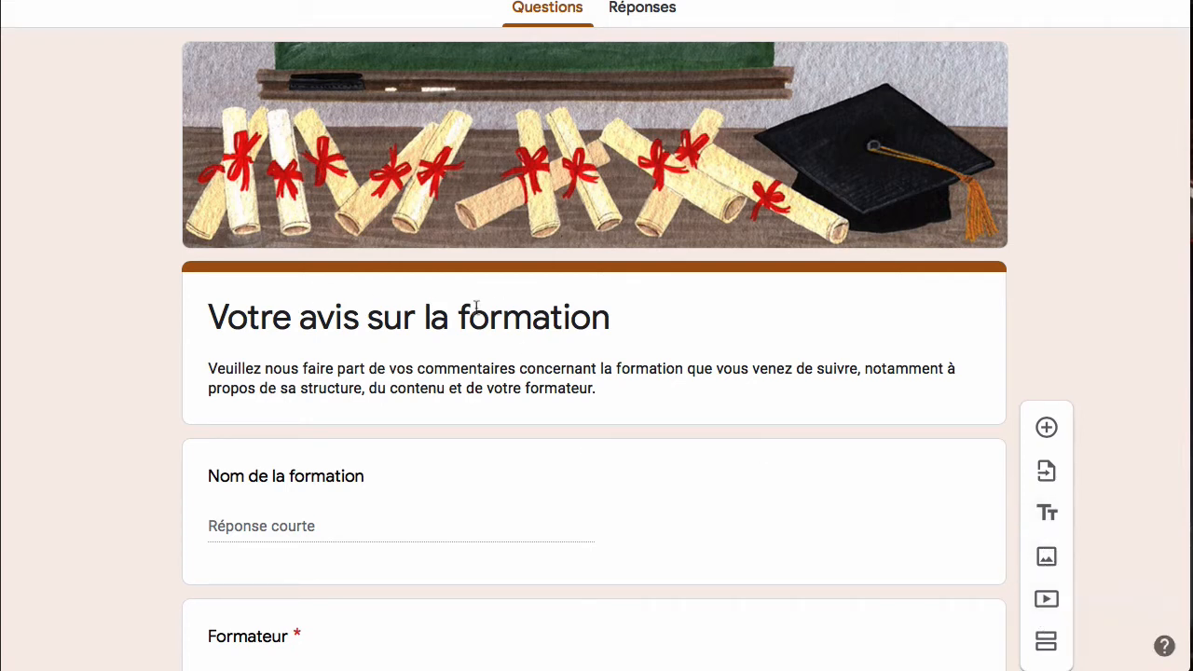
scroll(739, 330, "down", 3)
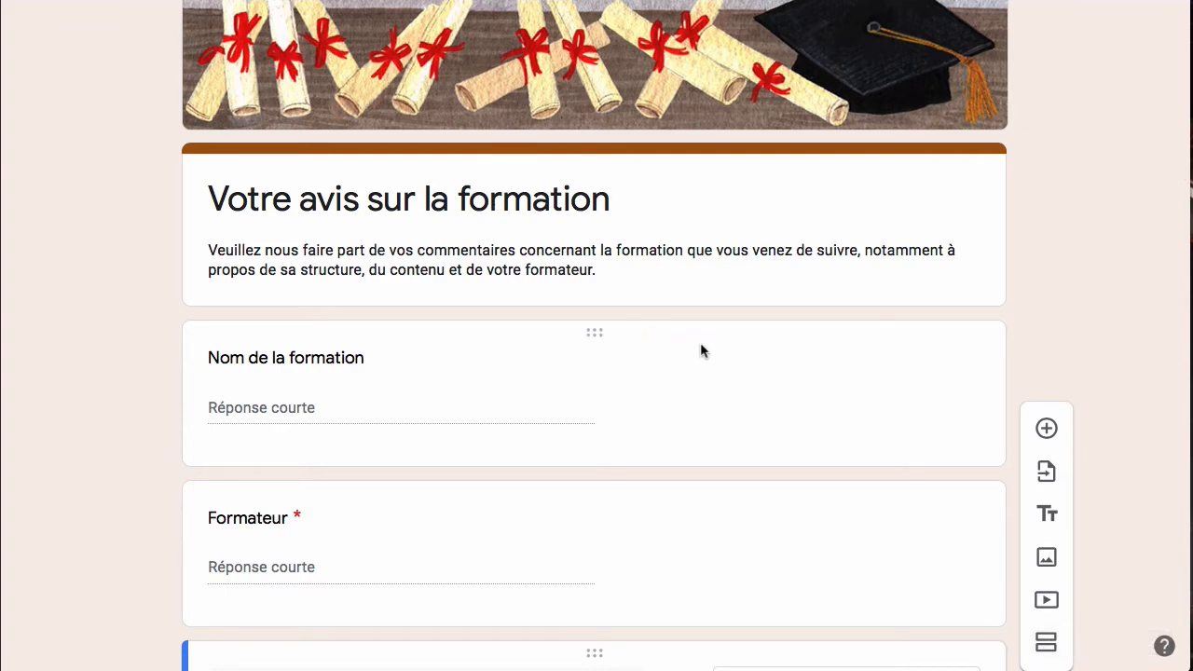
scroll(700, 342, "up", 3)
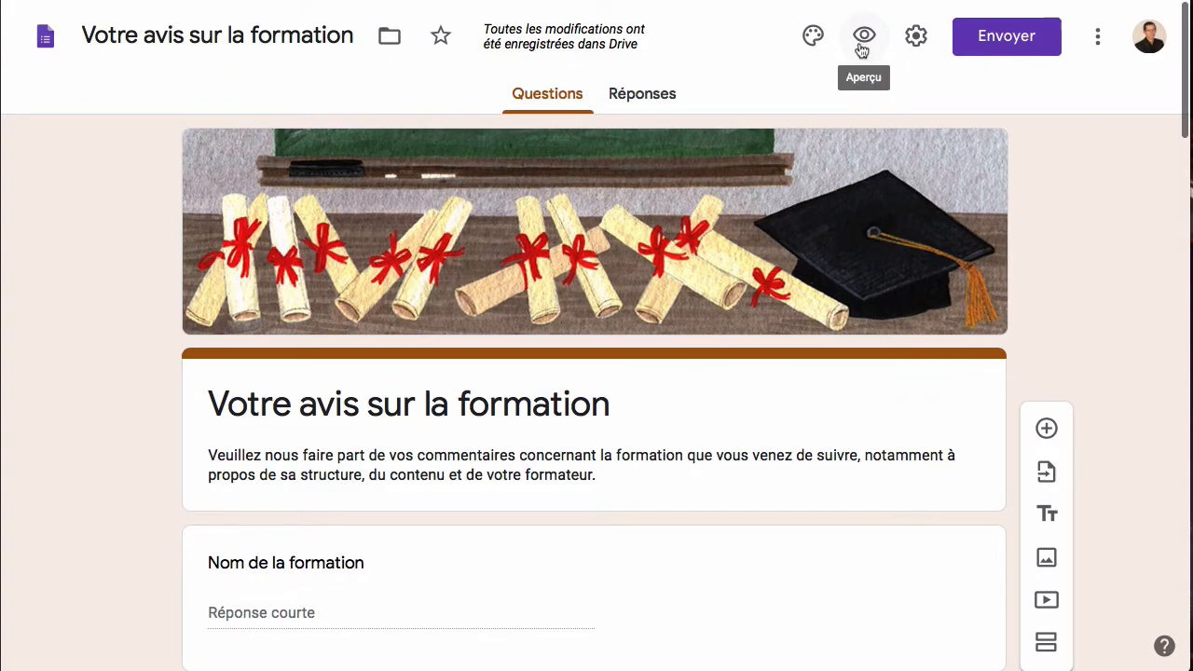
left_click(862, 42)
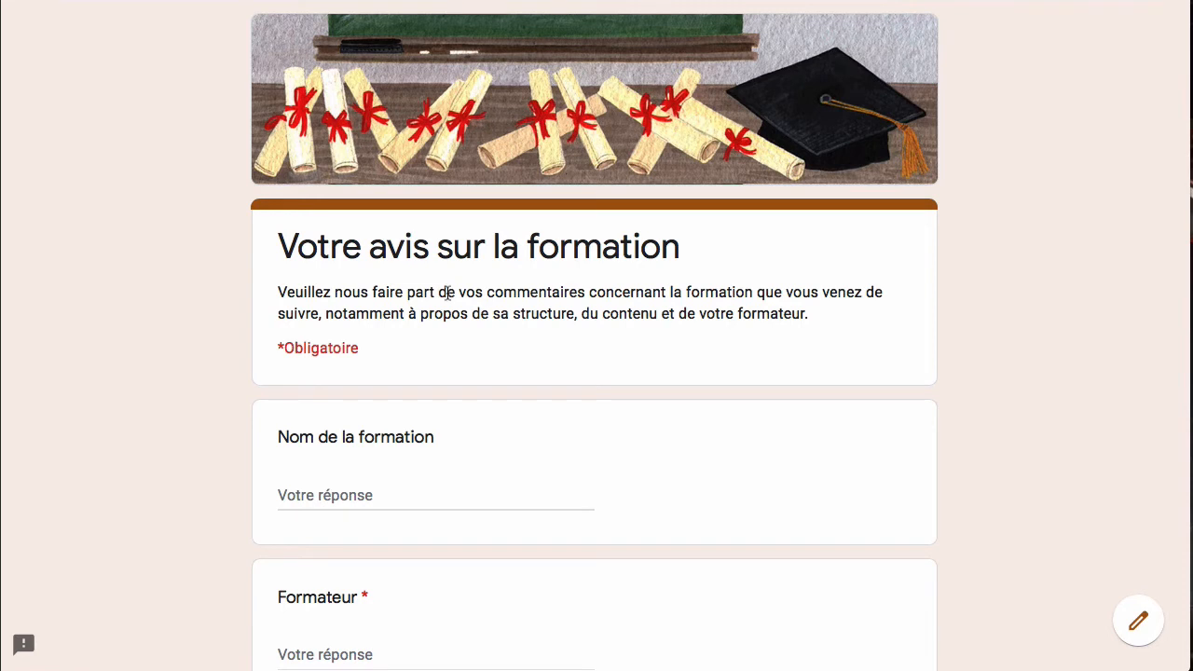
Test the "Niveau d'implication" scale, clear the selection, and answer it with "Très bon".
scroll(448, 293, "down", 3)
scroll(446, 298, "down", 3)
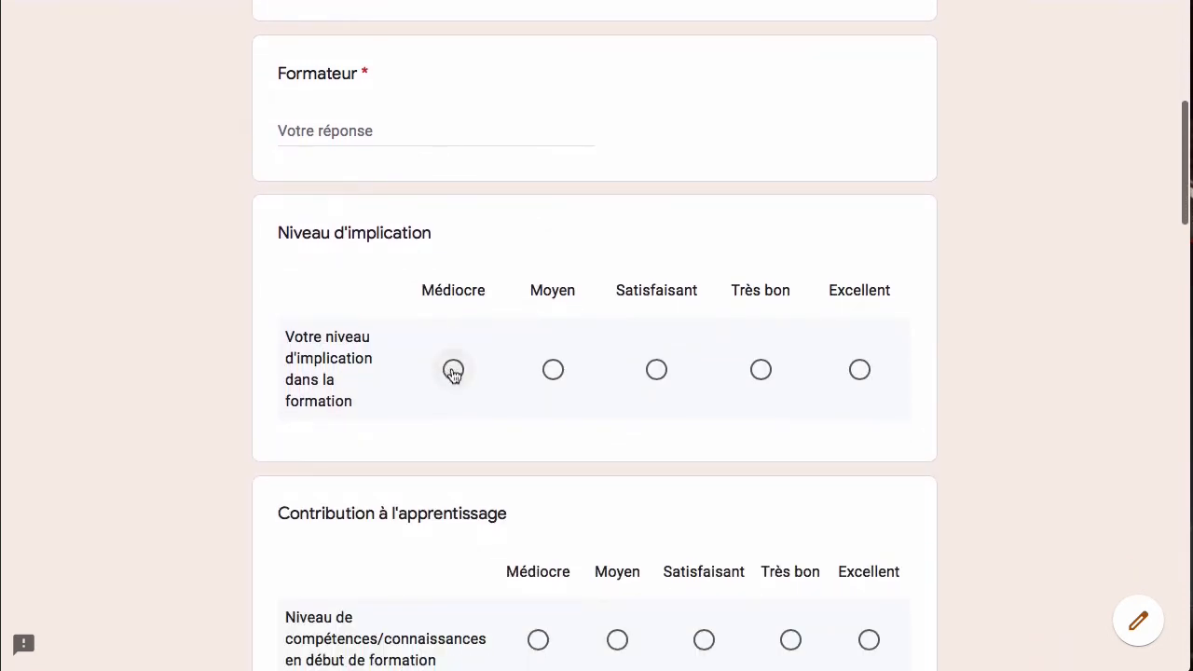
left_click(455, 371)
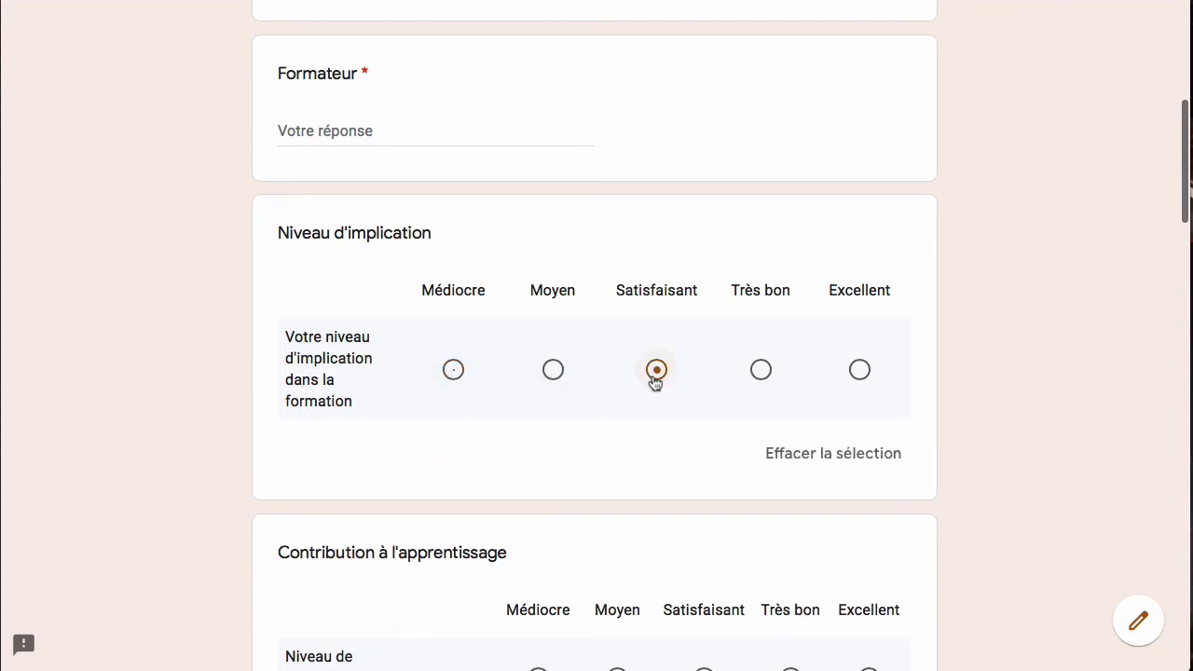
left_click(826, 456)
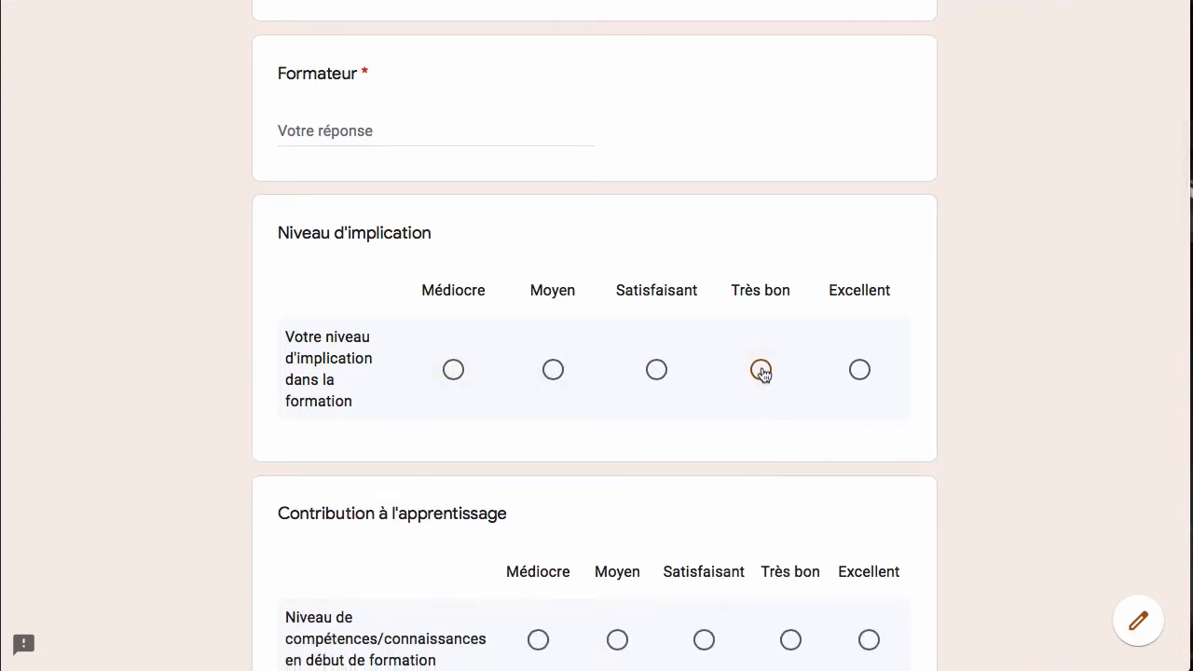
left_click(761, 372)
Answer the four "Contribution à l'apprentissage" rows in order with Moyen, Satisfaisant, Satisfaisant and Moyen.
scroll(655, 413, "down", 3)
left_click(617, 390)
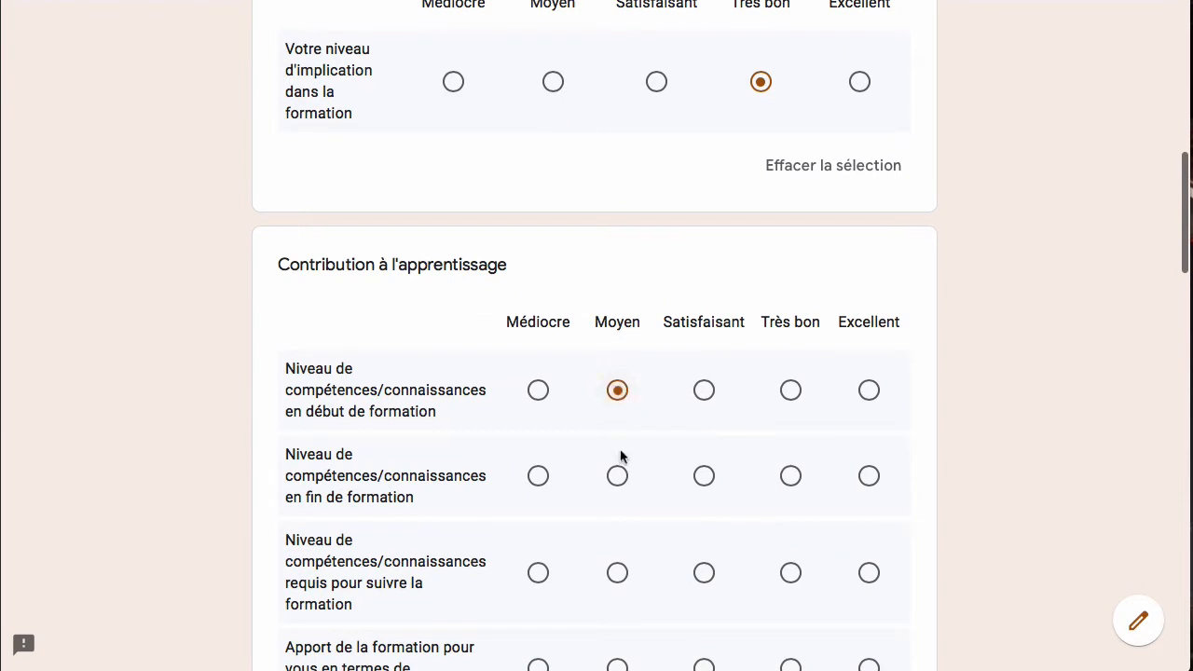
scroll(715, 475, "down", 2)
left_click(704, 334)
left_click(705, 430)
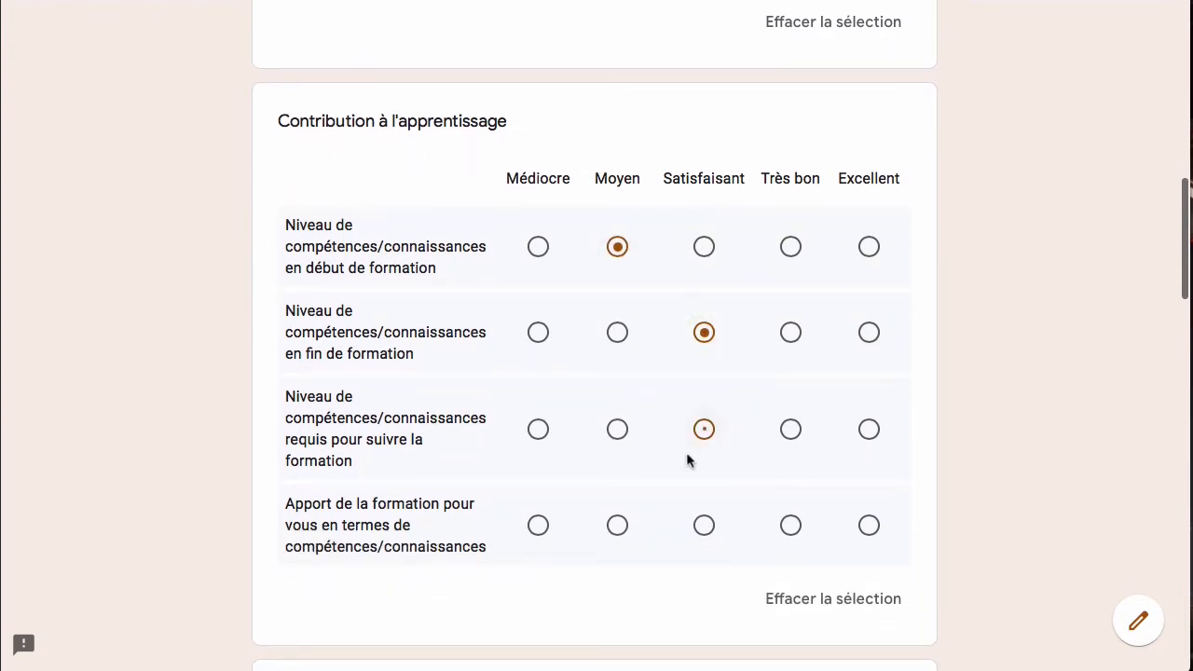
left_click(618, 525)
Answer "Pas d'accord" for the trainer being an effective teacher, and review the questions that follow.
scroll(619, 520, "down", 4)
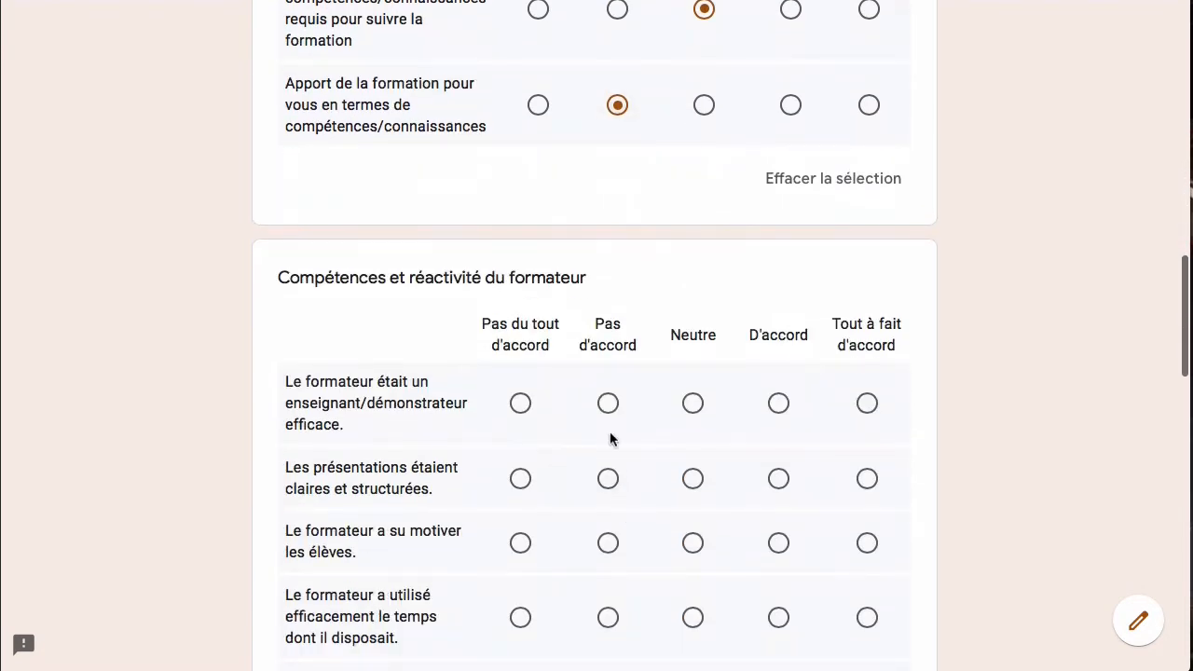
left_click(608, 403)
scroll(618, 482, "down", 6)
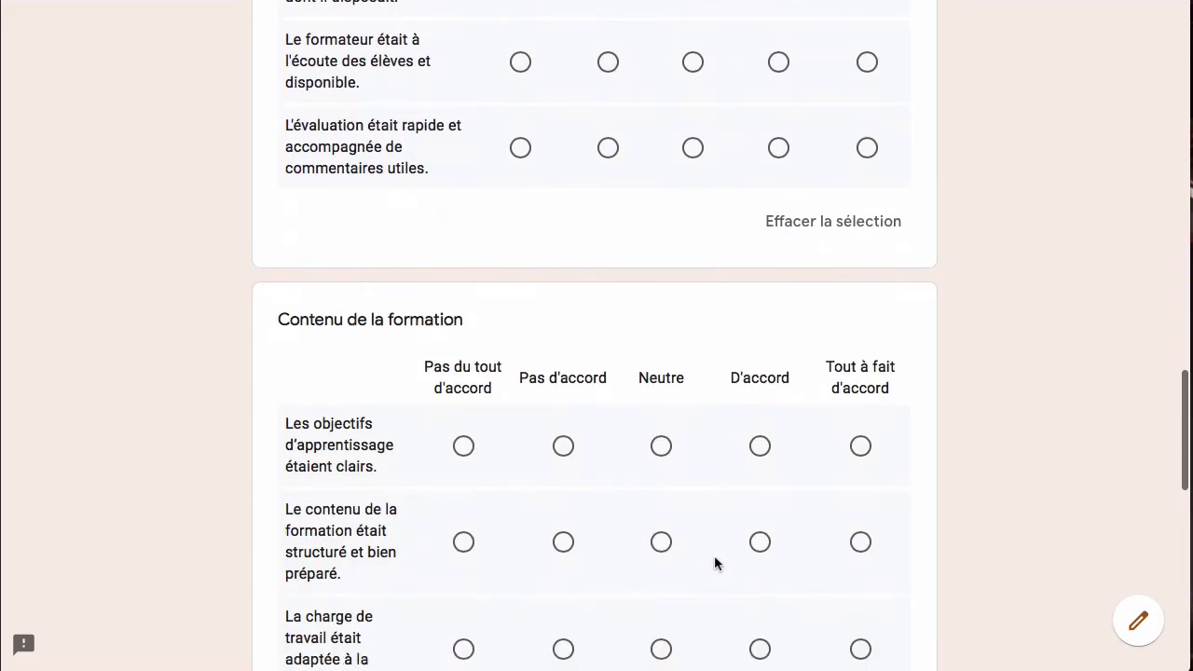
scroll(714, 556, "down", 7)
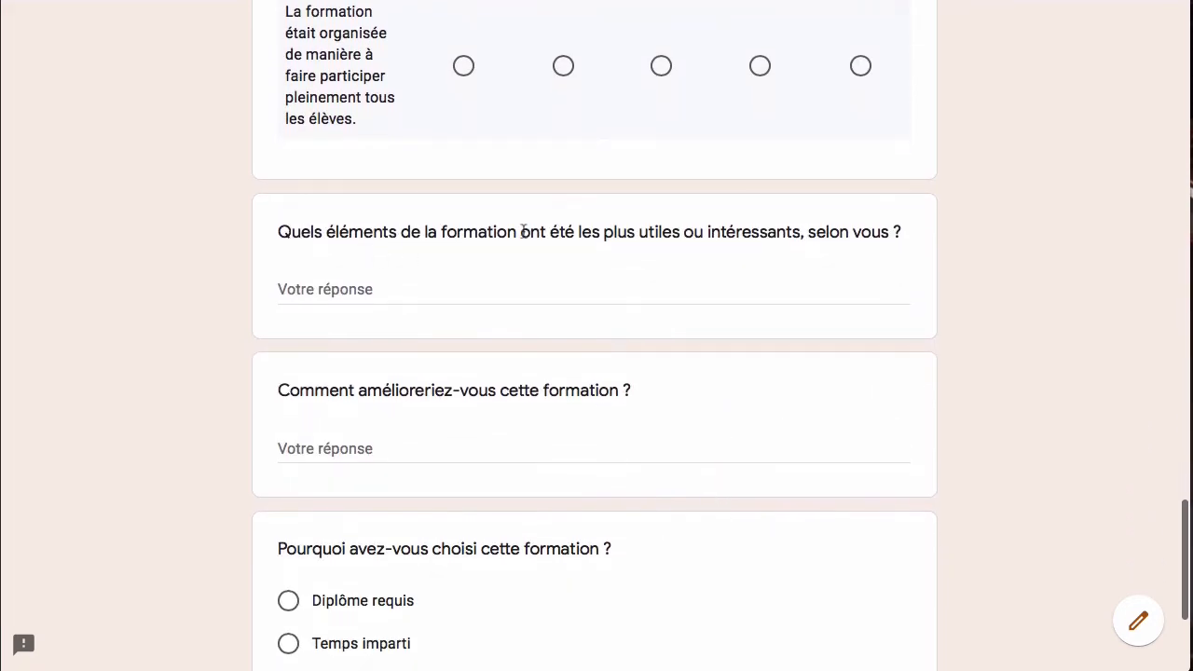
Answer "Diplôme requis" for why the training was chosen, review the form back to its beginning, and close the preview.
scroll(573, 250, "up", 8)
scroll(594, 334, "down", 11)
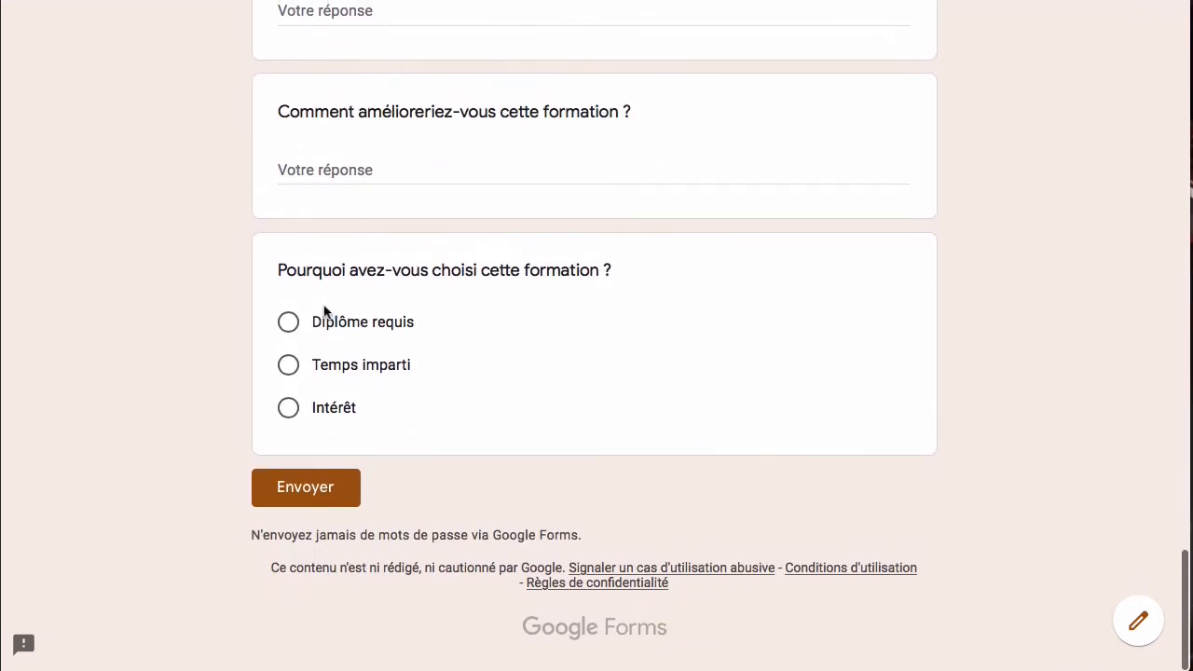
left_click(359, 321)
scroll(397, 362, "up", 3)
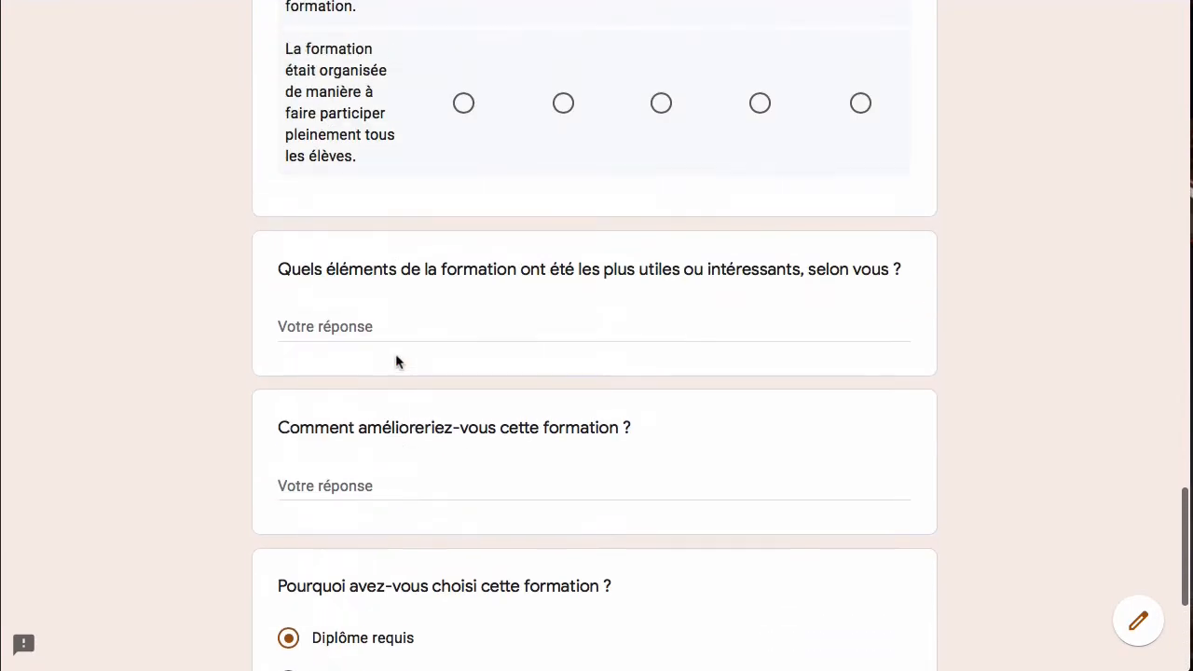
scroll(562, 442, "up", 4)
scroll(531, 396, "up", 15)
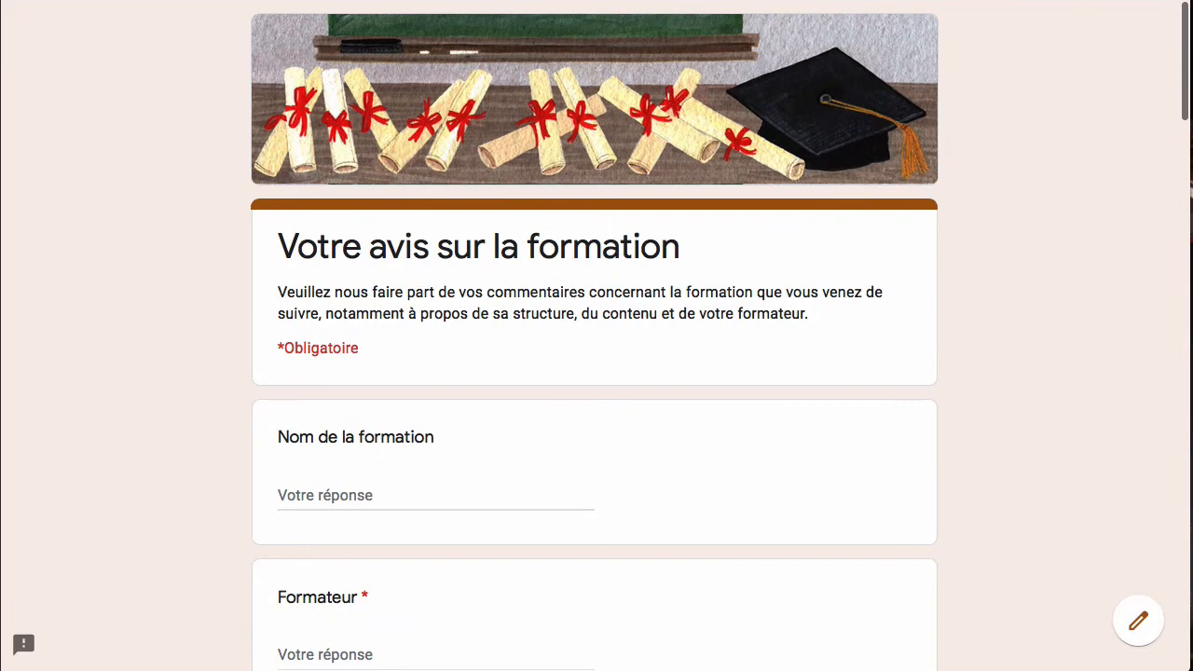
key("super+w")
Delete the "Nom de la formation" and "Formateur" questions from the form.
scroll(744, 317, "down", 4)
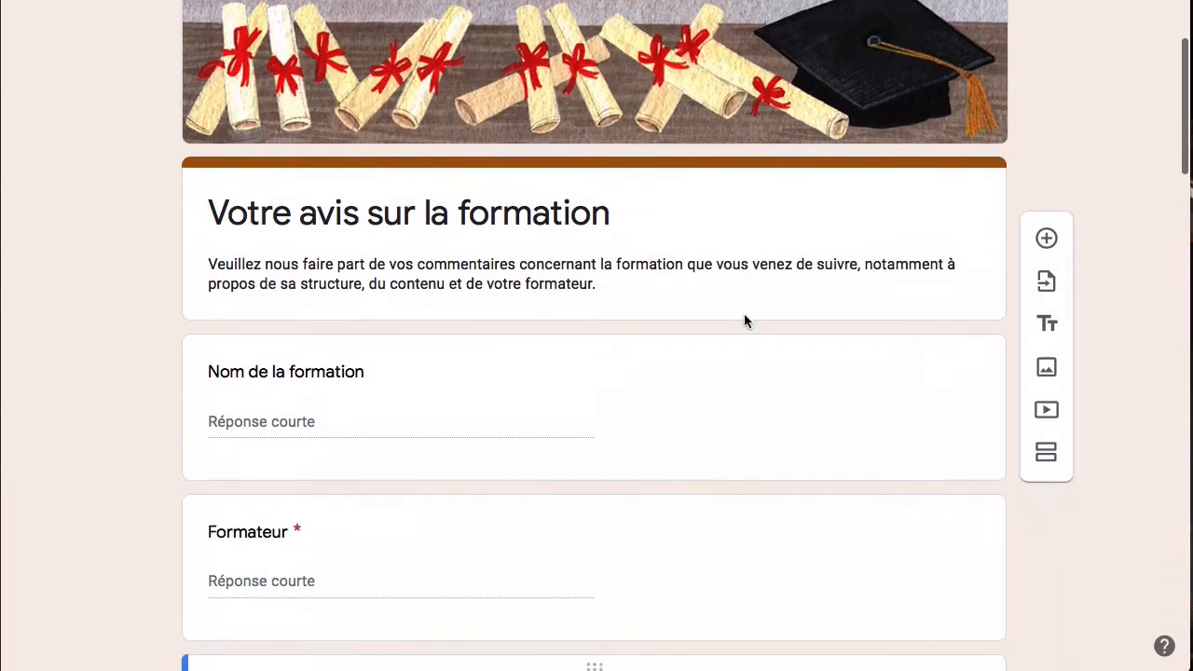
scroll(727, 291, "up", 2)
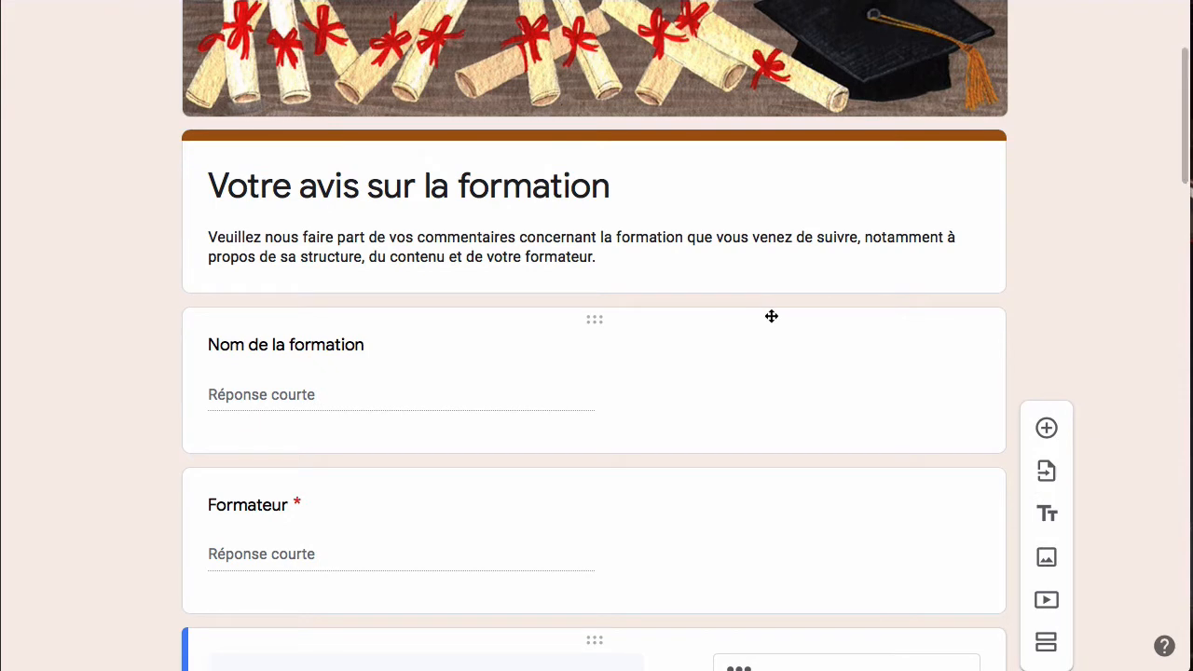
mouse_move(771, 316)
left_mouse_down()
mouse_move(754, 385)
mouse_move(752, 505)
mouse_move(759, 295)
left_mouse_up()
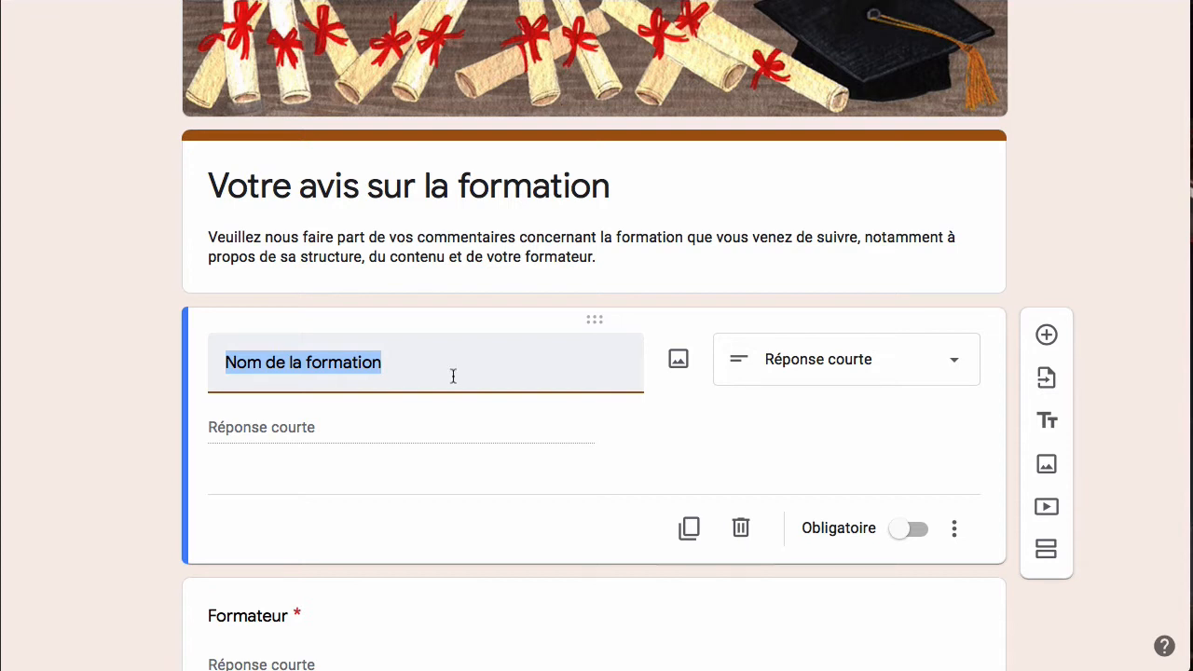
left_click(740, 528)
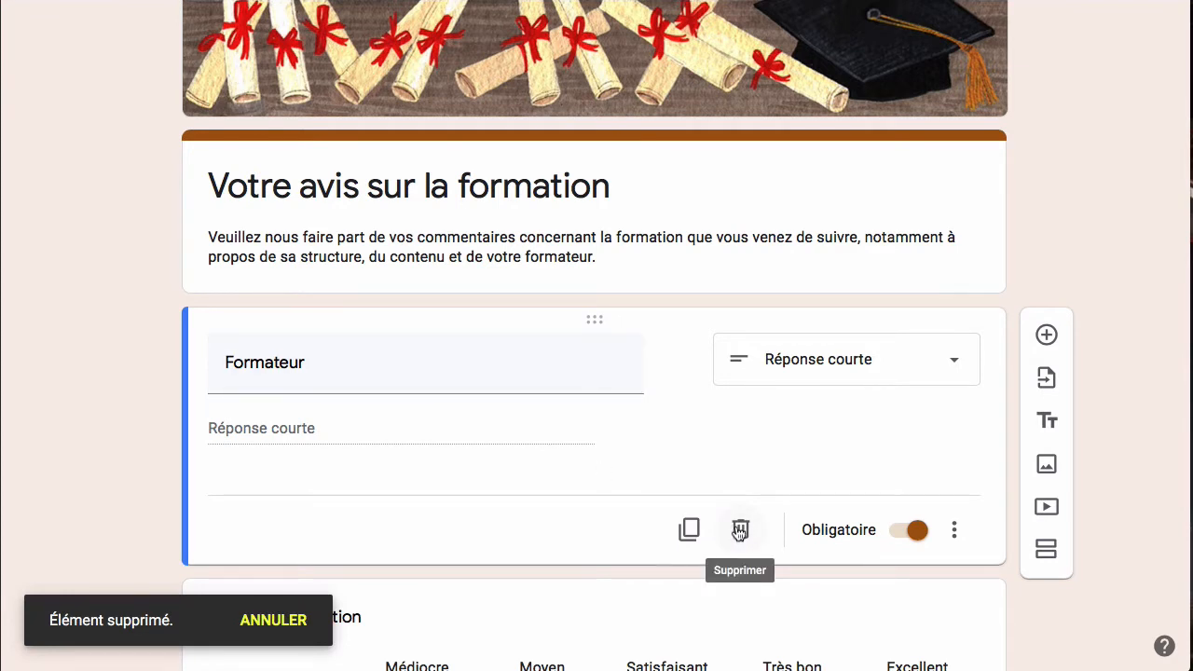
left_click(741, 529)
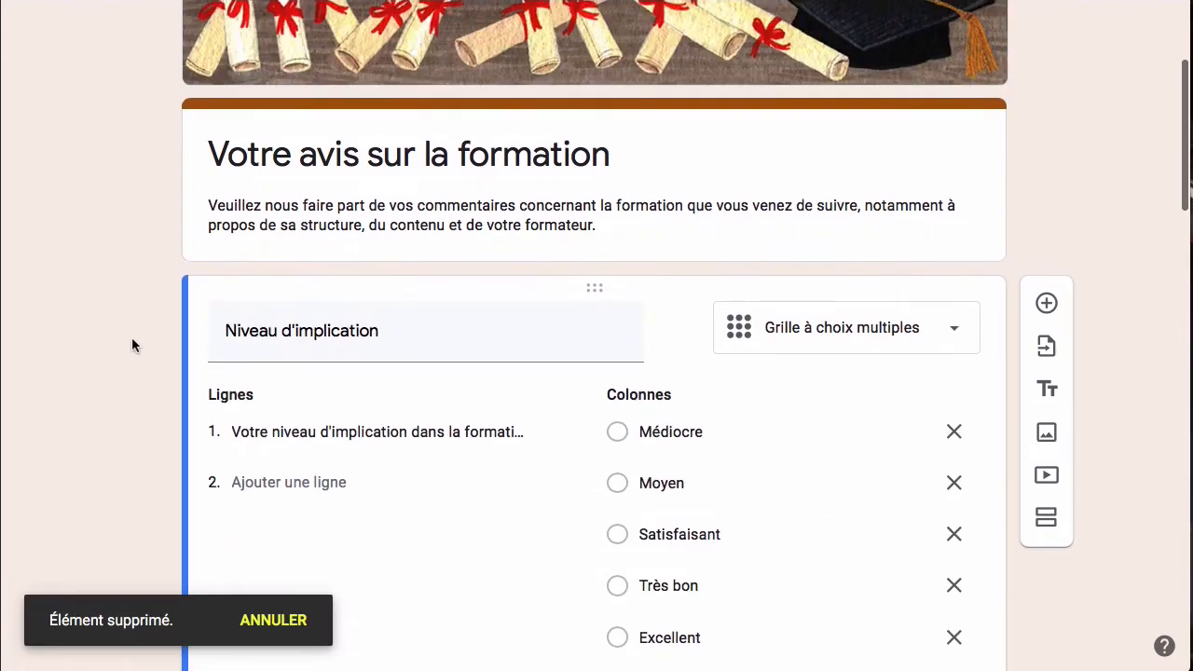
Add a "Liste déroulante" question after "Niveau d'implication" with the title "Votre couleur préféré ?".
left_click(1043, 304)
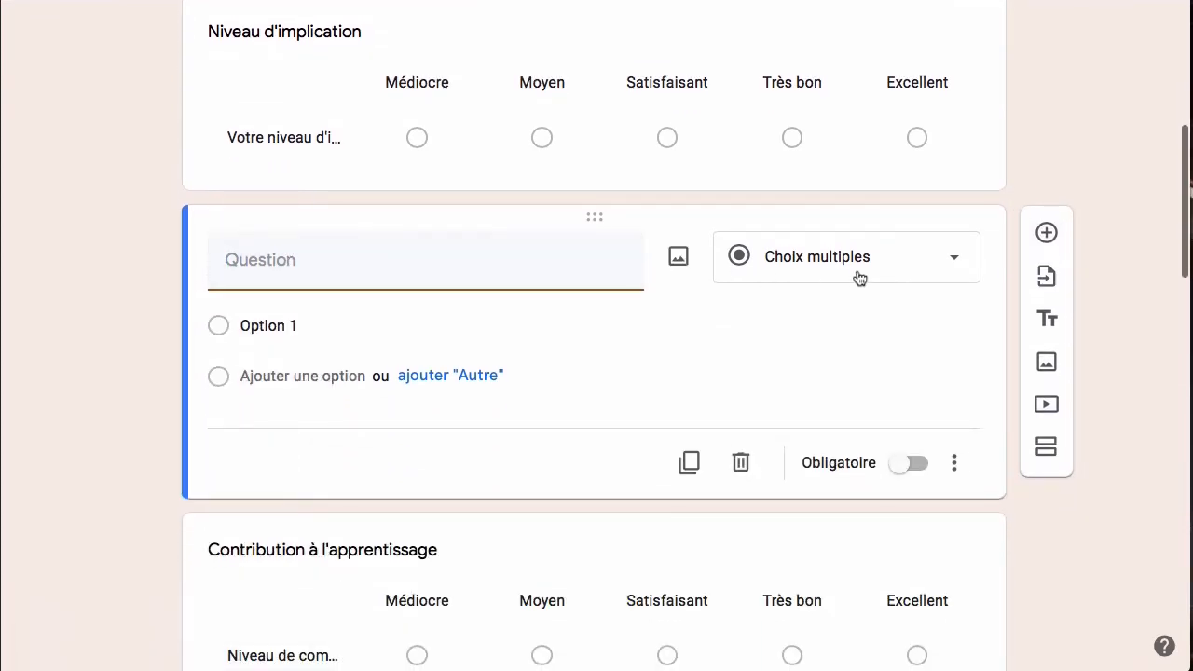
left_click(893, 270)
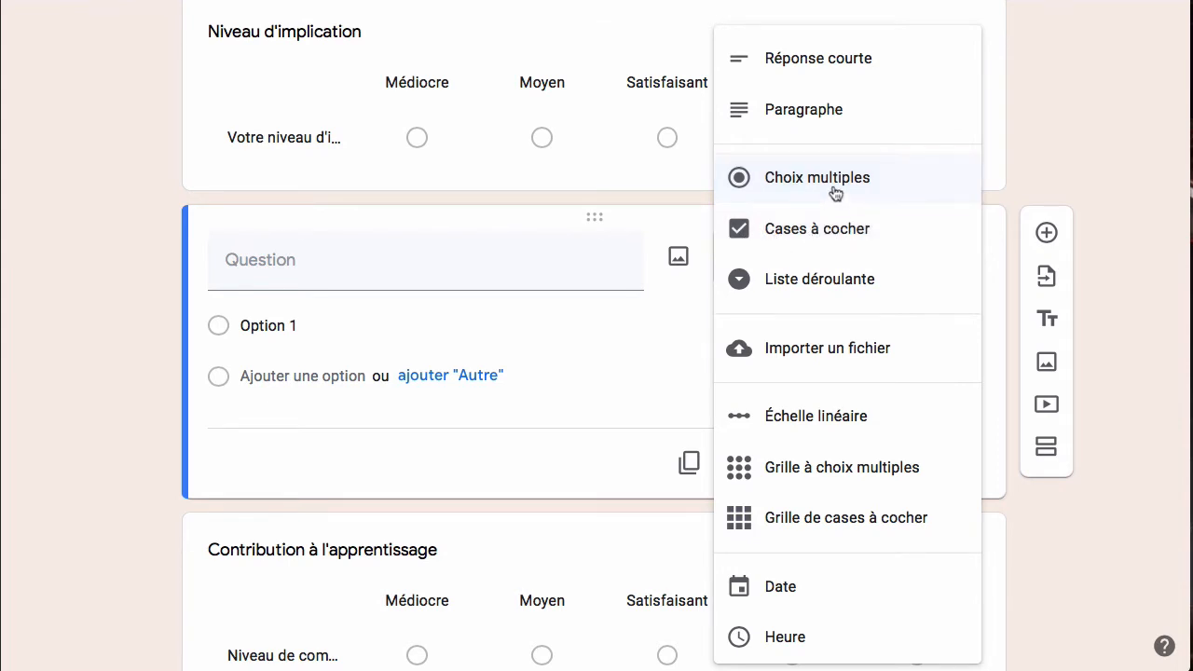
left_click(847, 291)
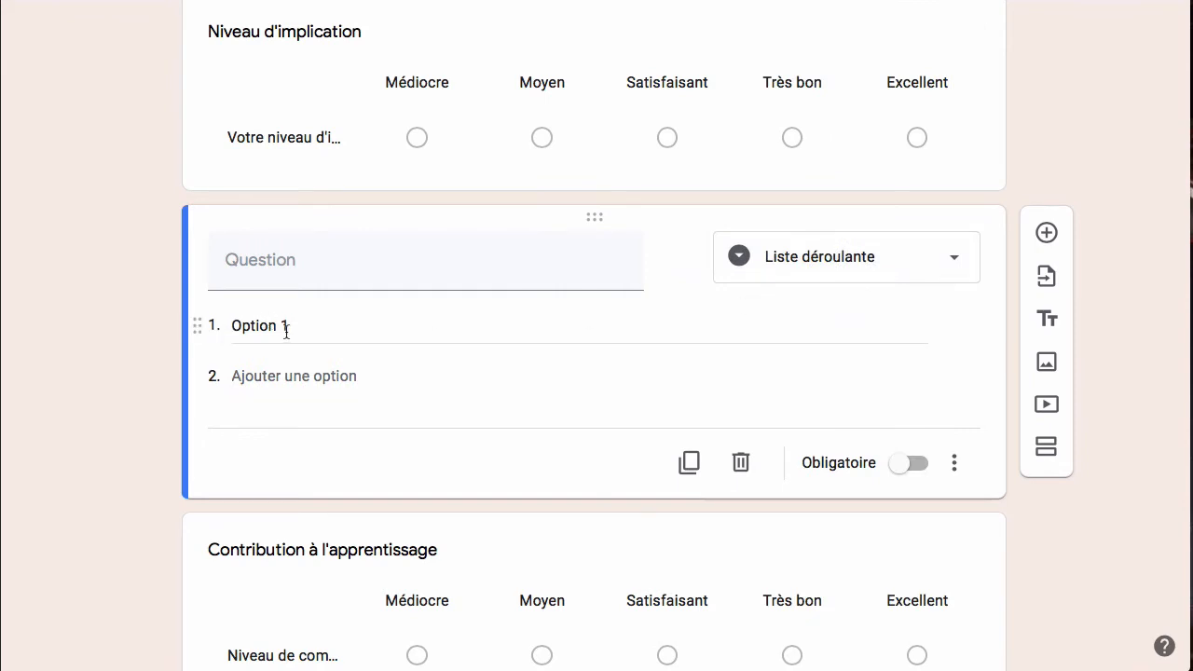
left_click(314, 268)
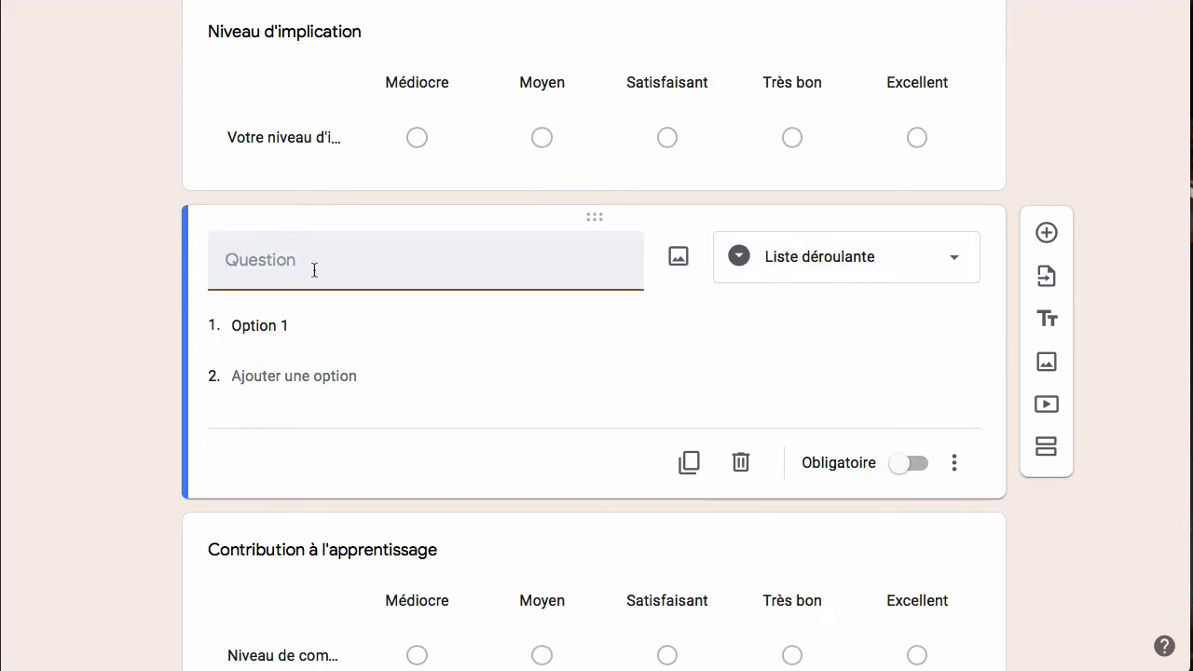
type("Votre couleur pr")
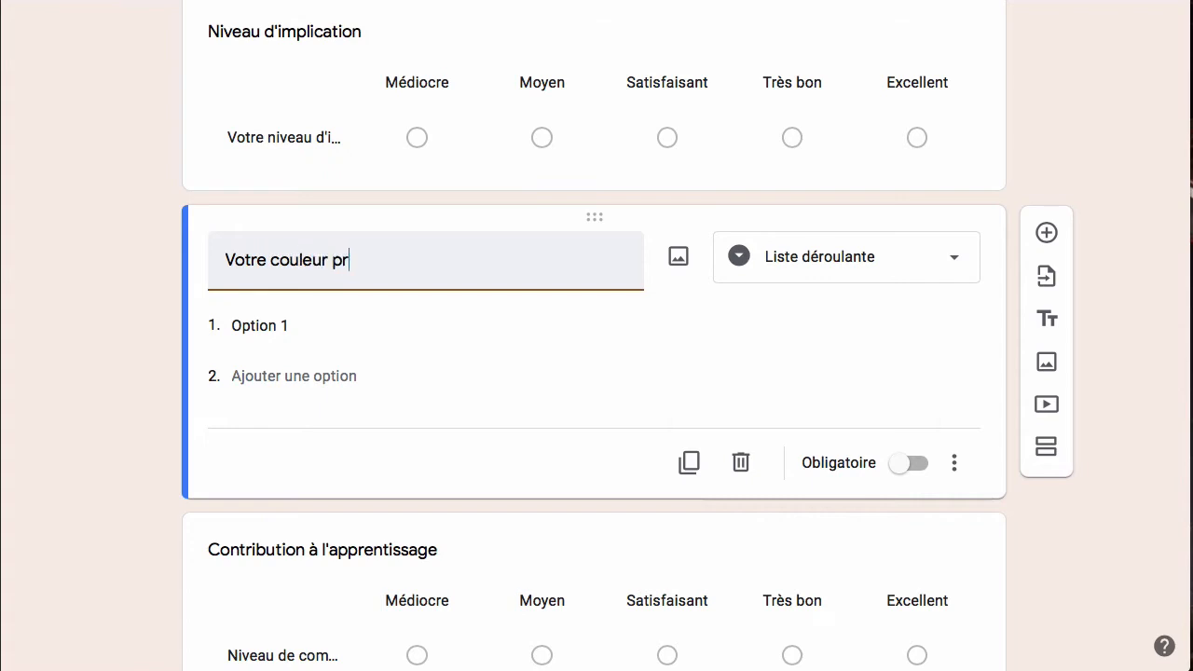
type("éfé")
type("r&e")
type("é ?")
Give the colour question the options Rouge, Vert and Bleu, and make it mandatory.
left_click(271, 325)
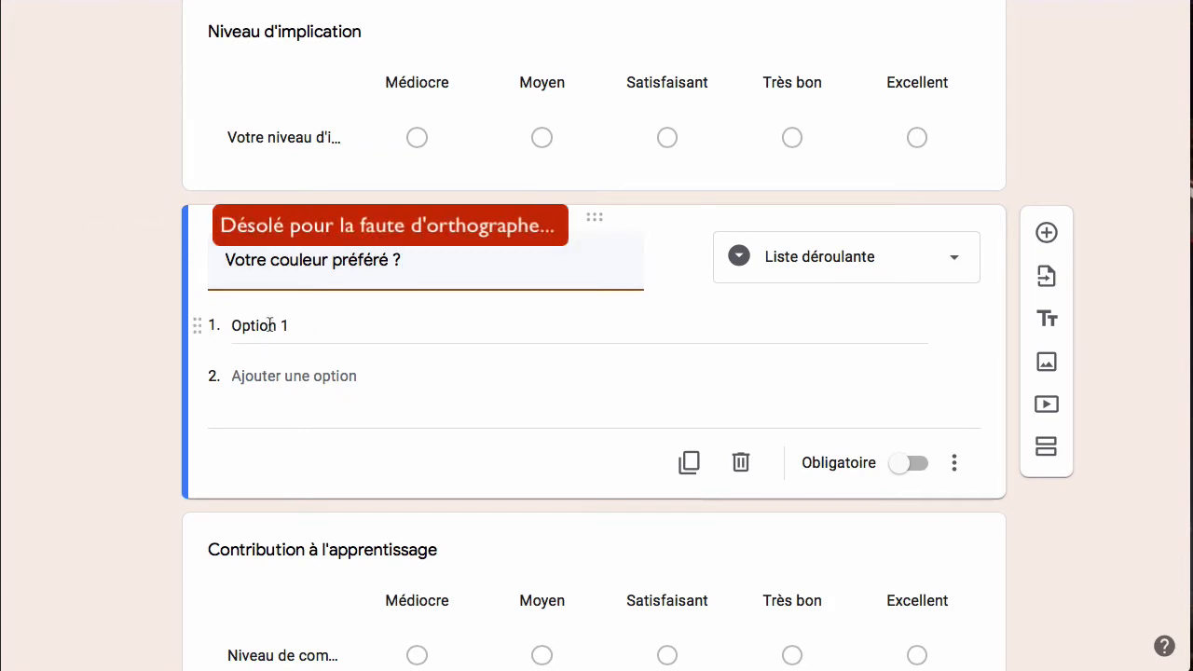
type("Rouge")
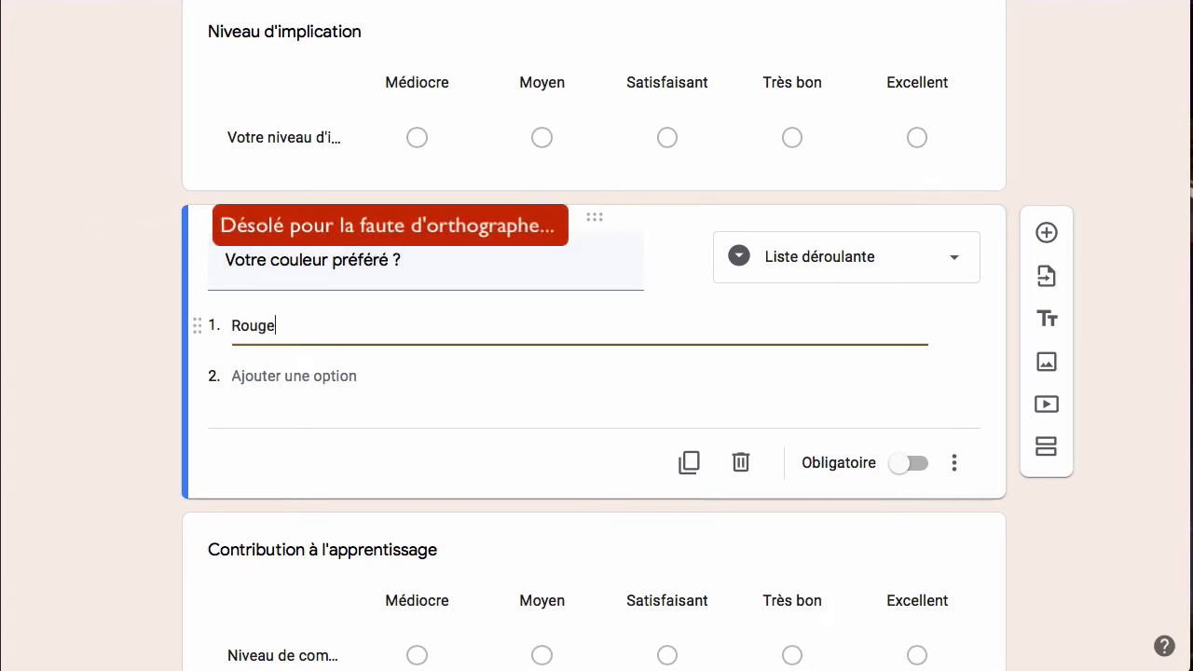
key("Return")
type("Vers")
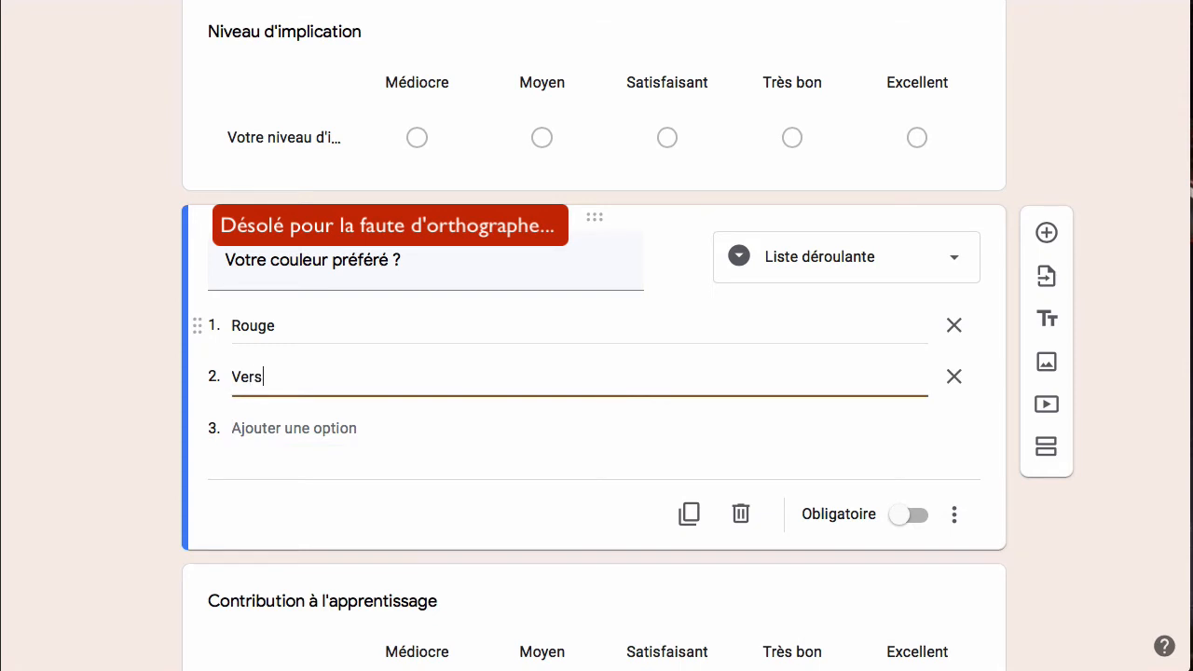
key("BackSpace")
key("Tab")
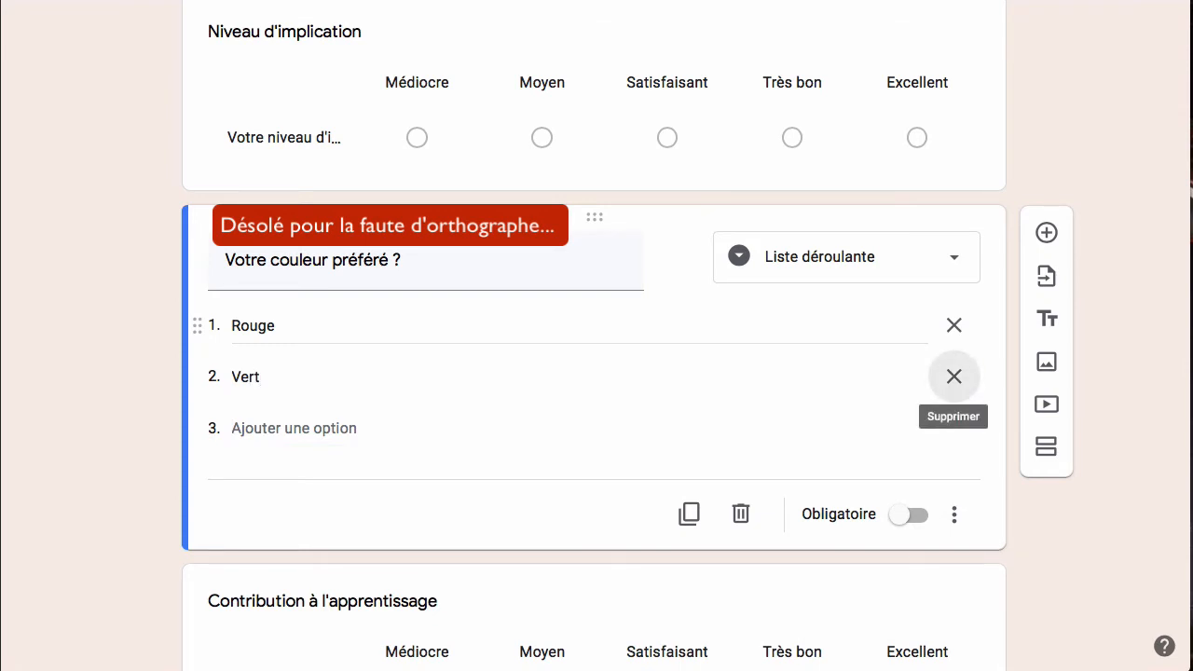
left_click(325, 428)
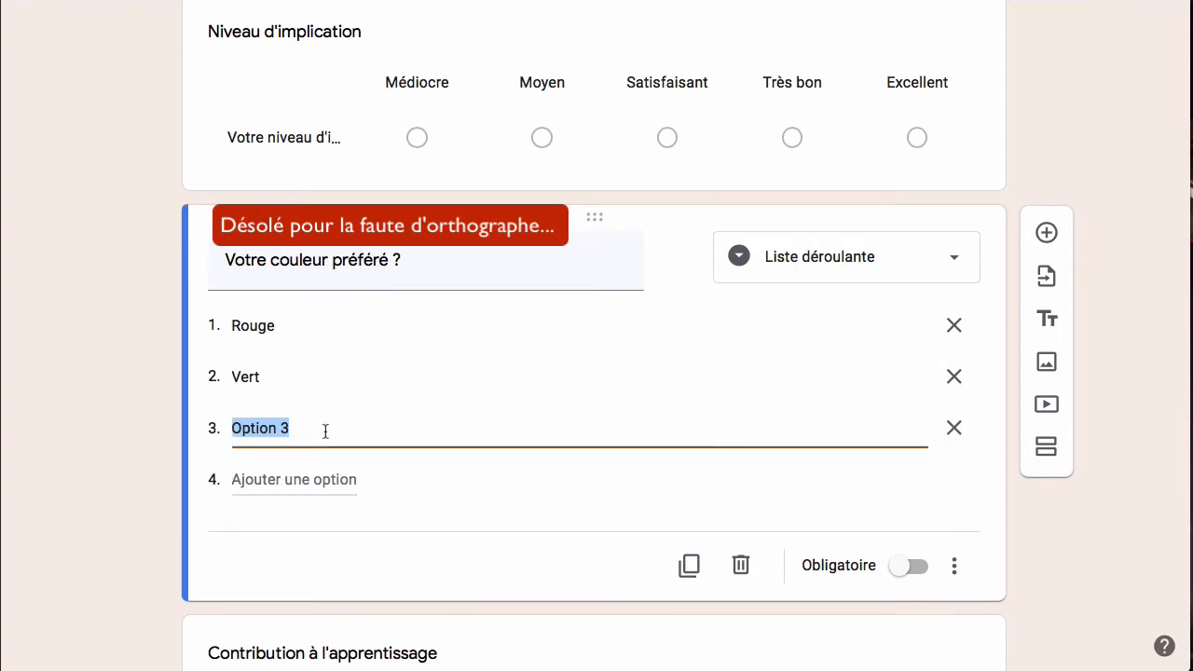
type("Bleu")
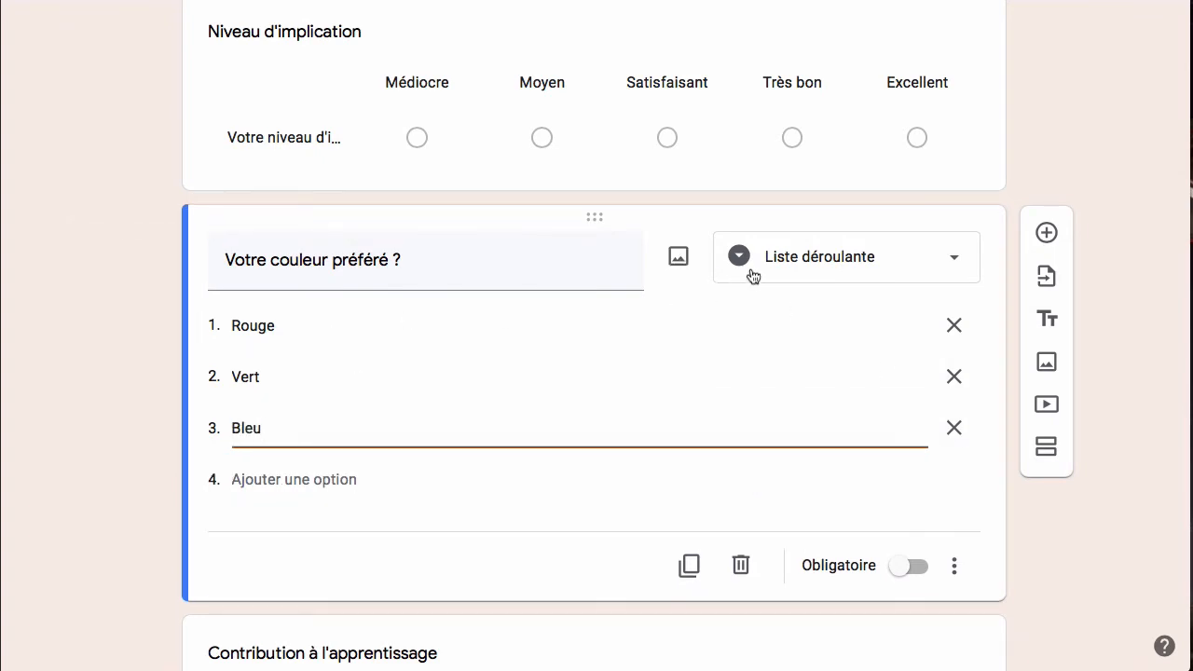
left_click(907, 568)
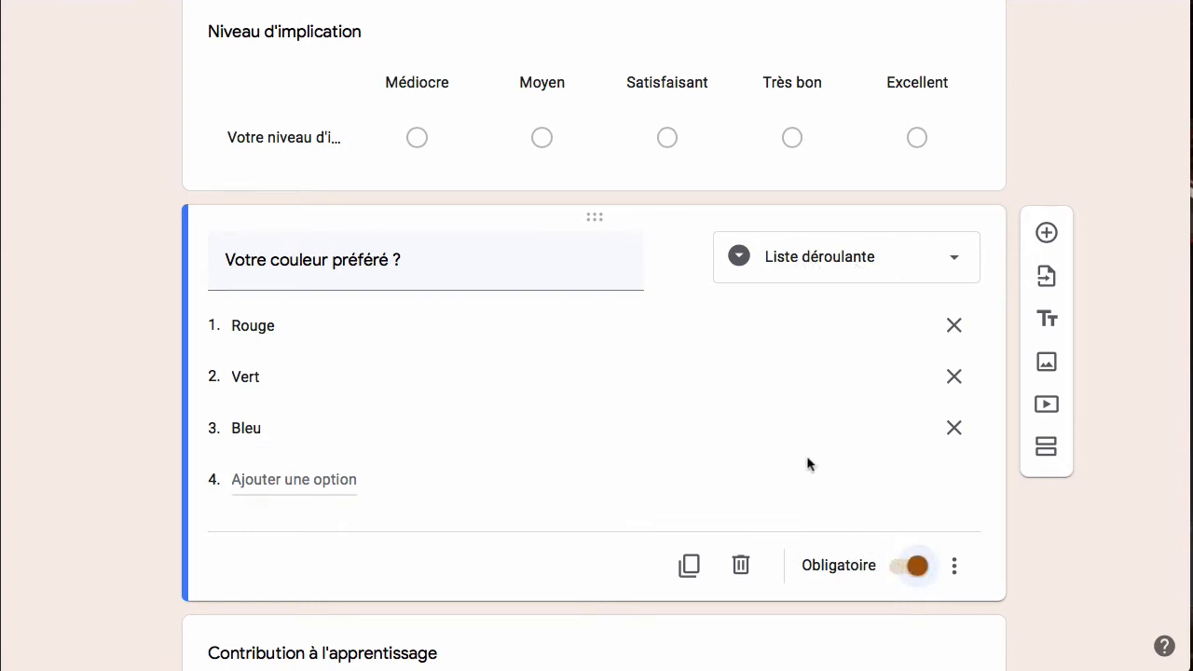
Preview the form and test the colour dropdown by choosing Vert.
scroll(807, 463, "up", 6)
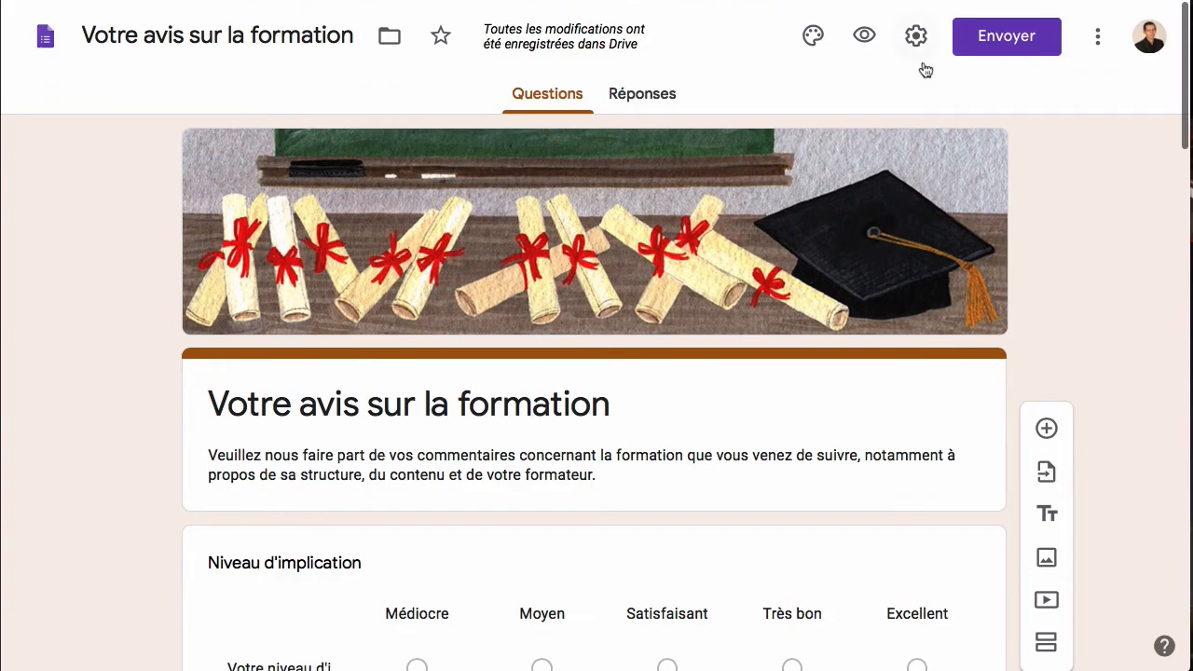
left_click(863, 35)
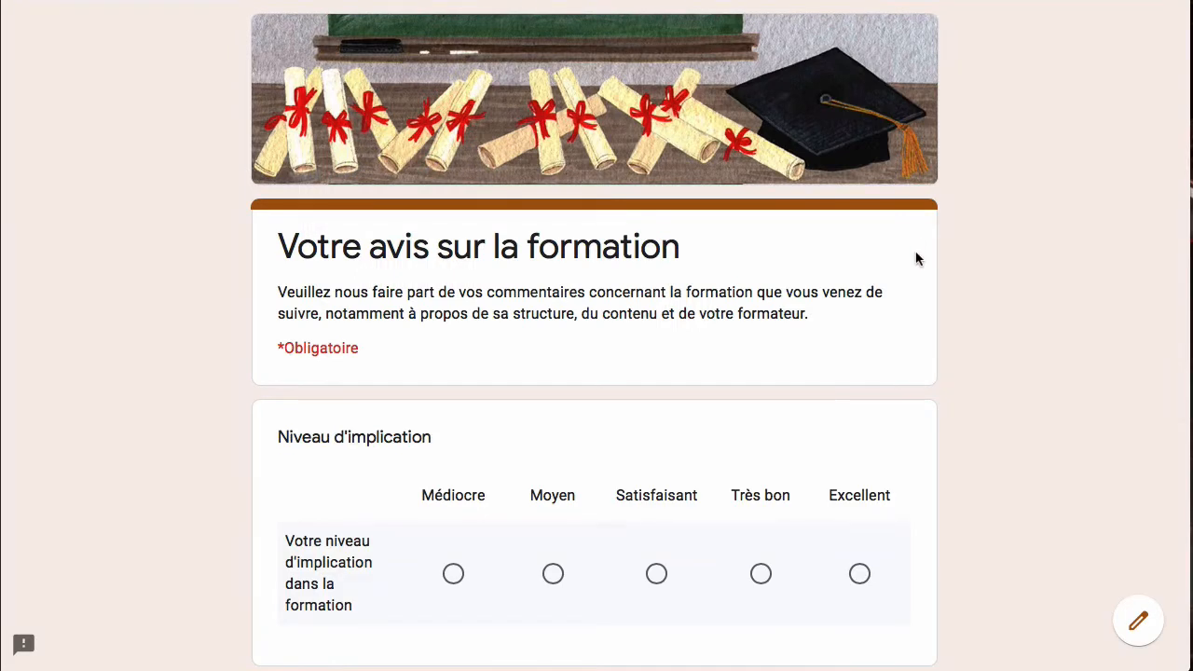
scroll(916, 259, "down", 2)
scroll(916, 258, "down", 5)
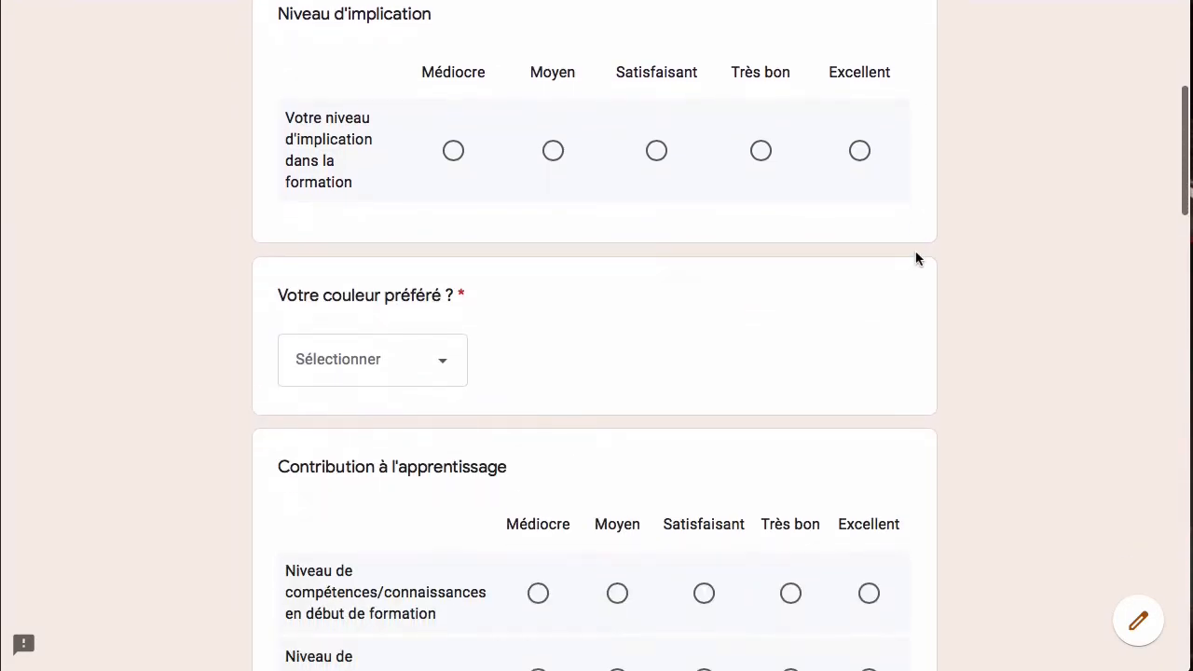
left_click(433, 373)
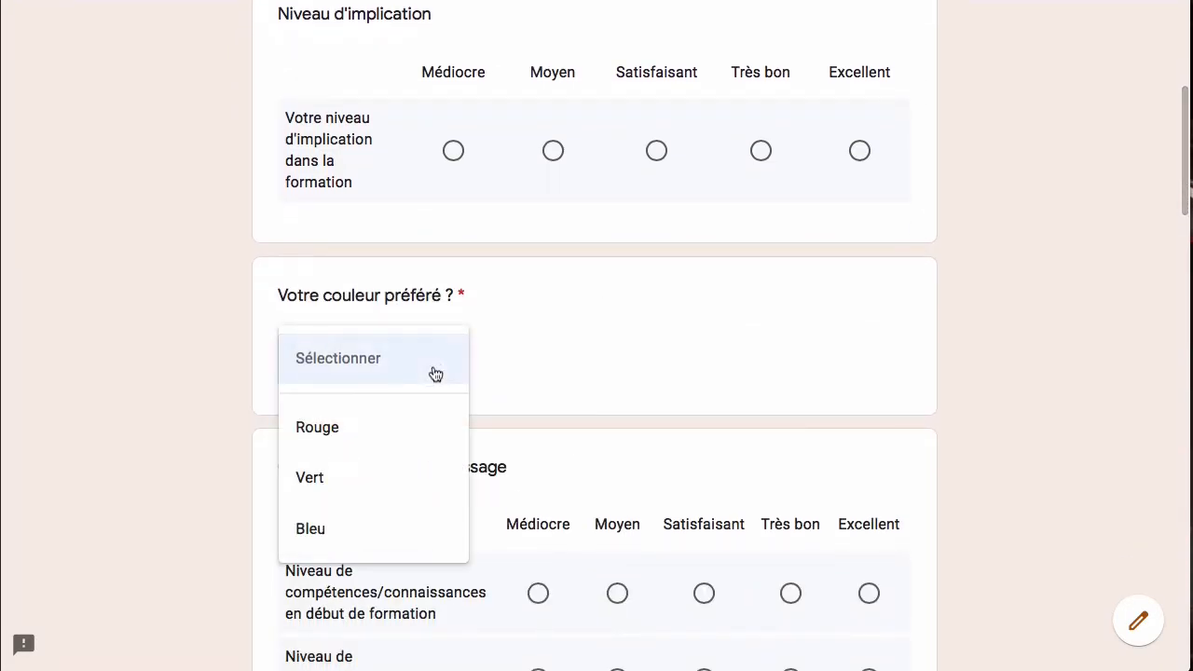
left_click(381, 486)
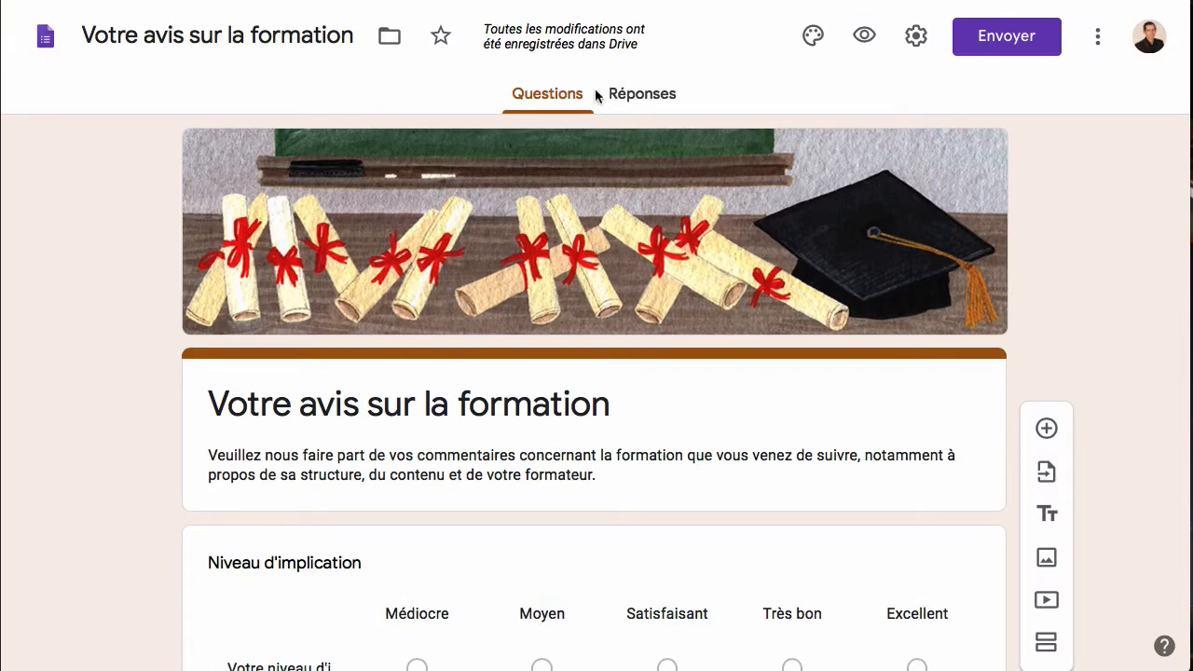
Rename the "Contribution à l'apprentissage" grid question as "Qualité des supports de cours".
scroll(640, 258, "down", 6)
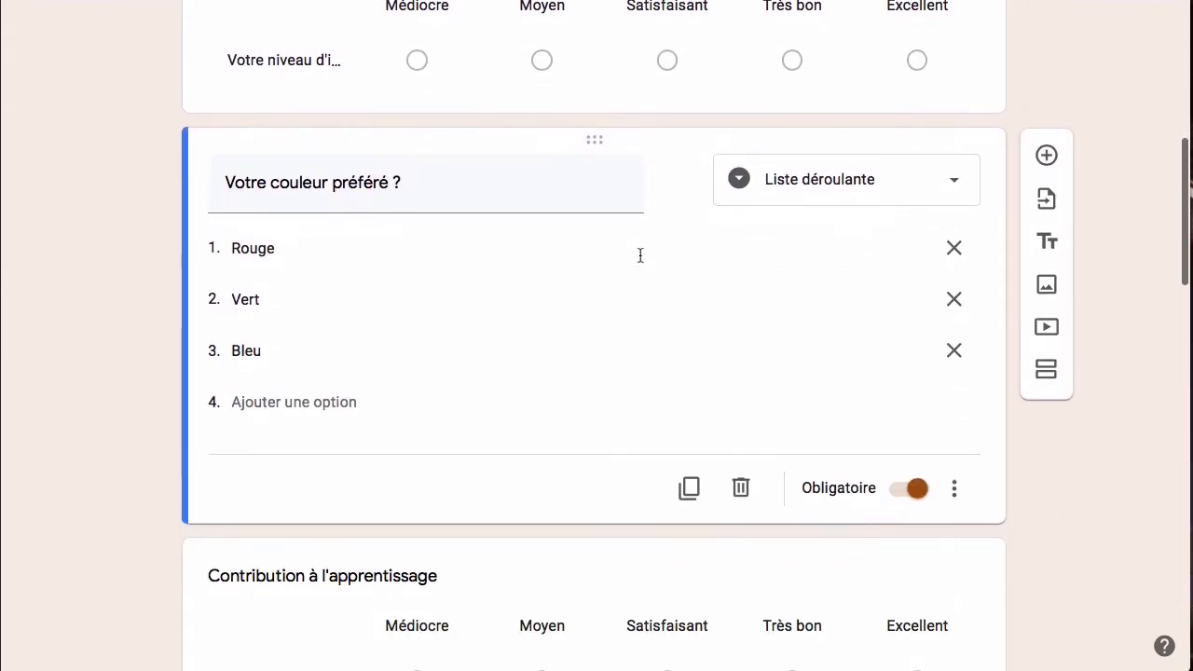
scroll(236, 444, "down", 4)
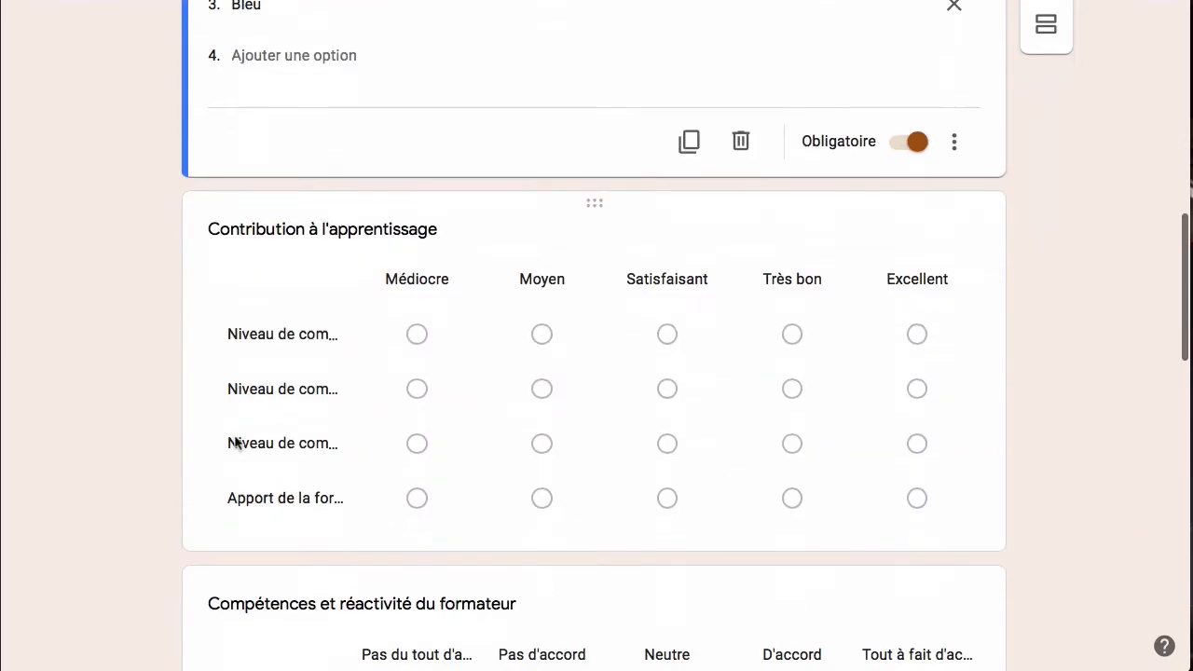
scroll(236, 444, "down", 1)
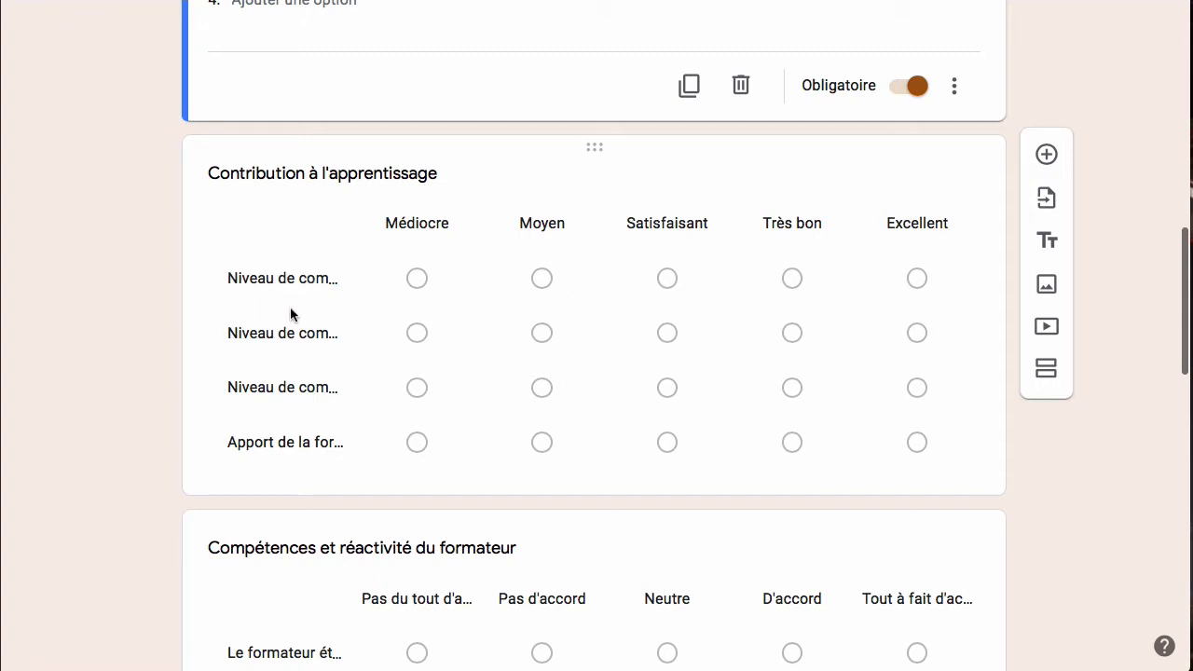
left_click(270, 277)
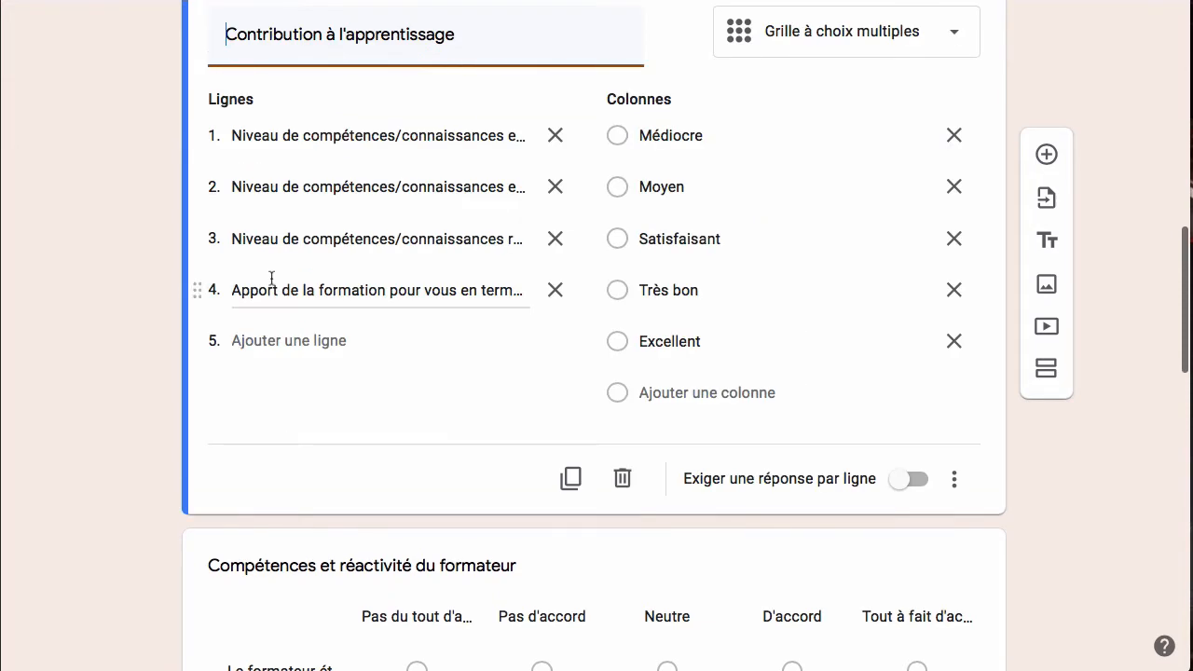
left_click(407, 137)
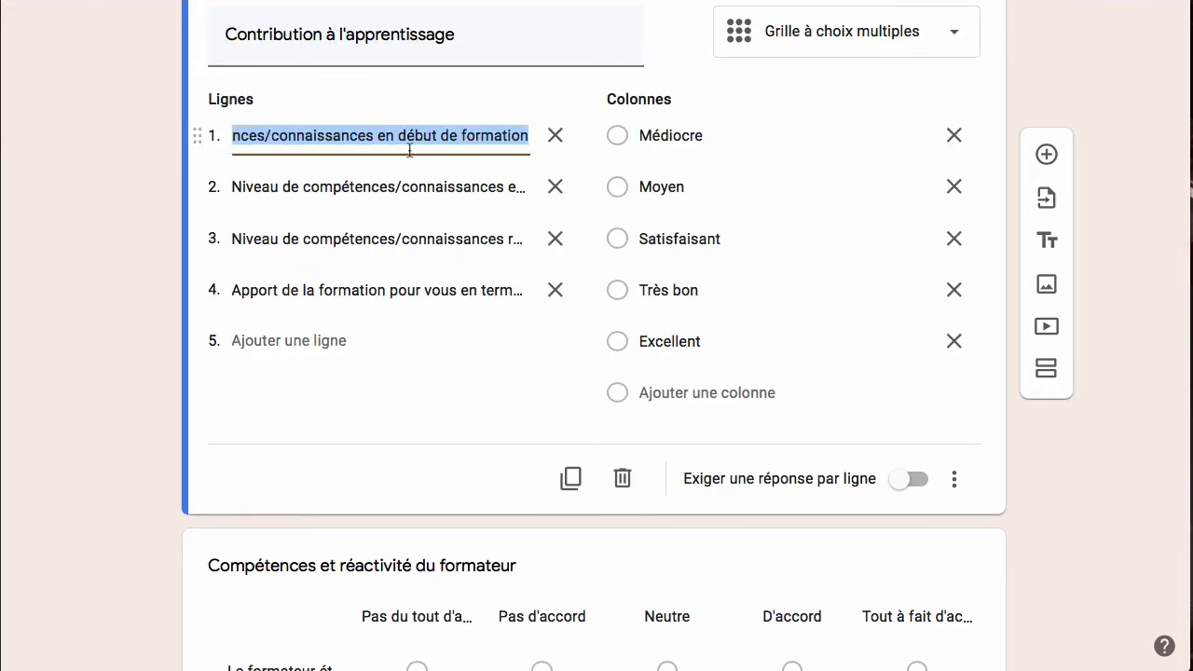
scroll(401, 152, "up", 1)
left_click(318, 161)
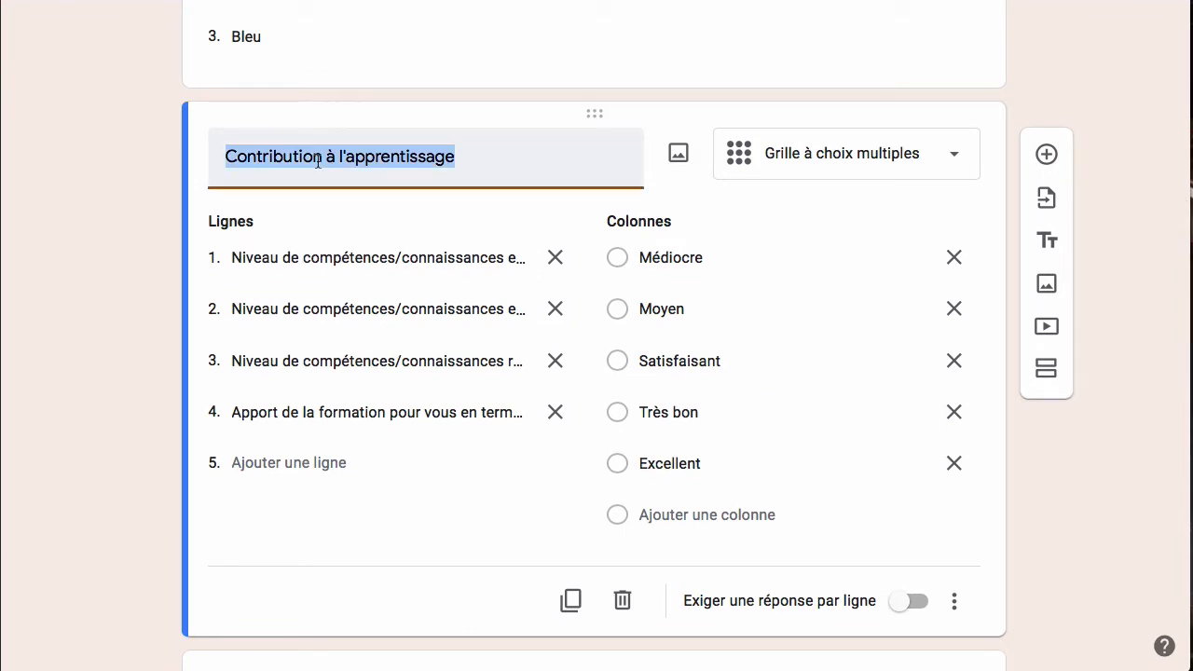
type("Qual")
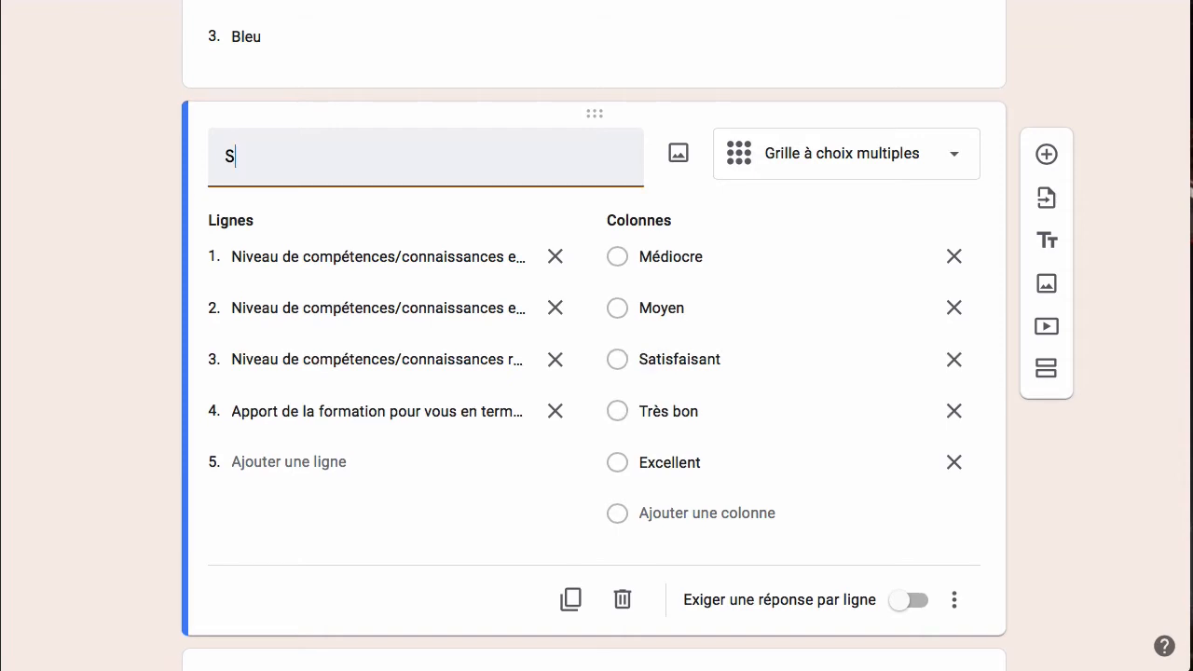
type("ité des ")
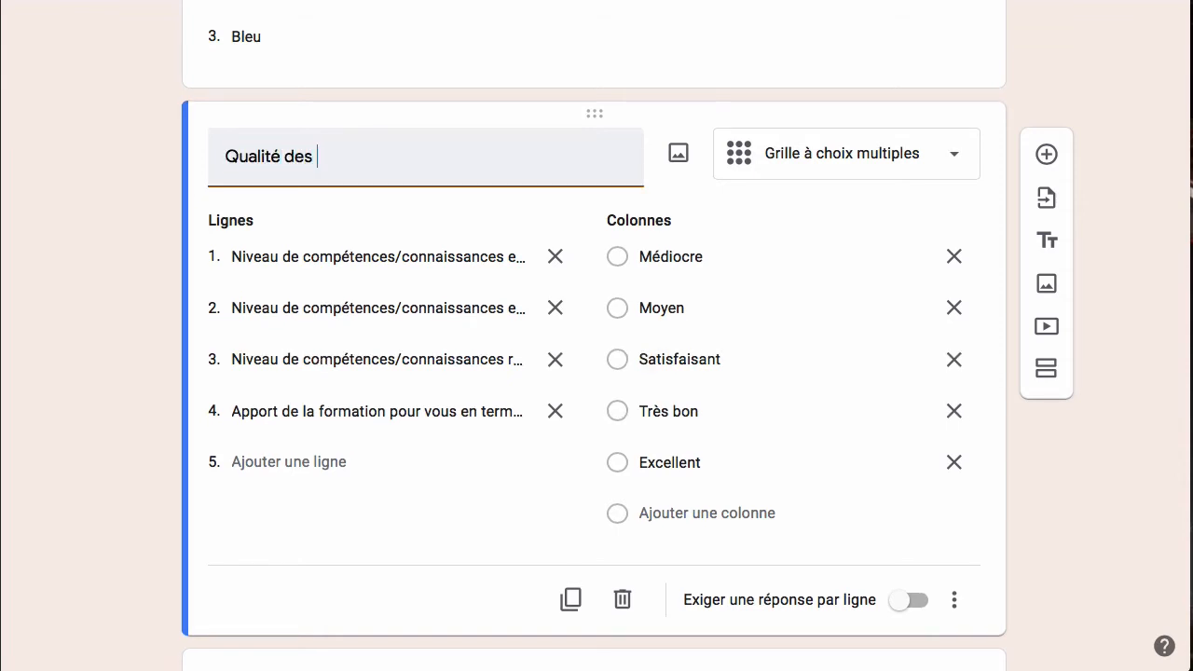
type("supports de cours")
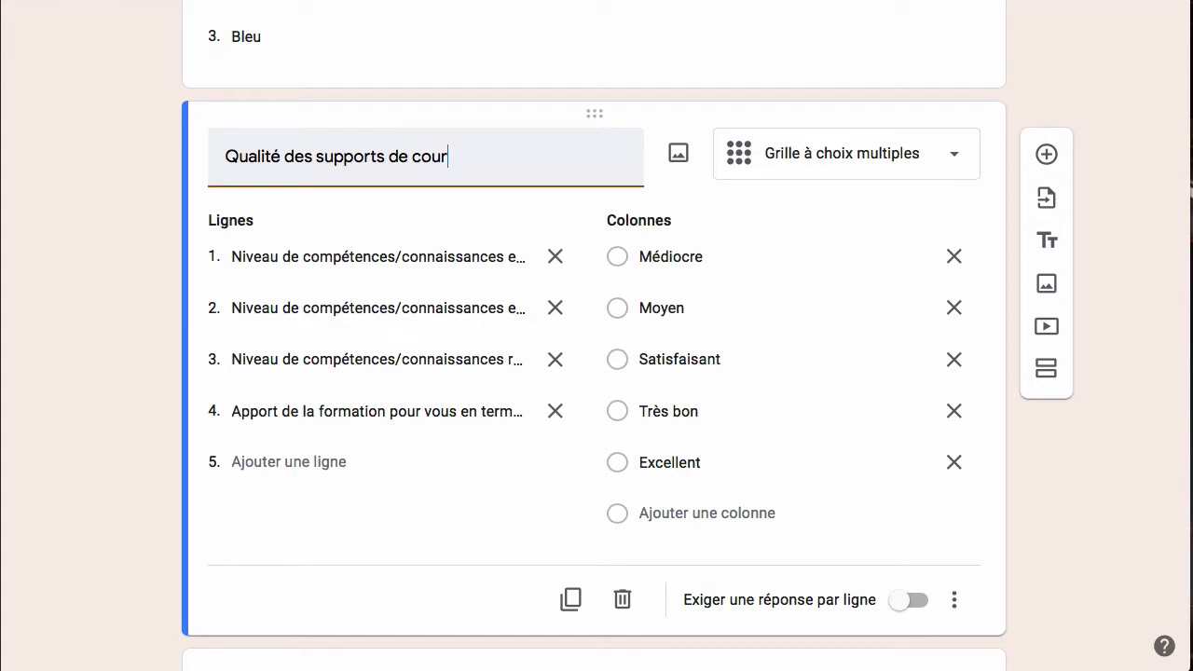
Rename the first two rows of the "Qualité des supports de cours" grid as "PDF fourni en début de cours" and "Les diaporamas".
left_click(382, 268)
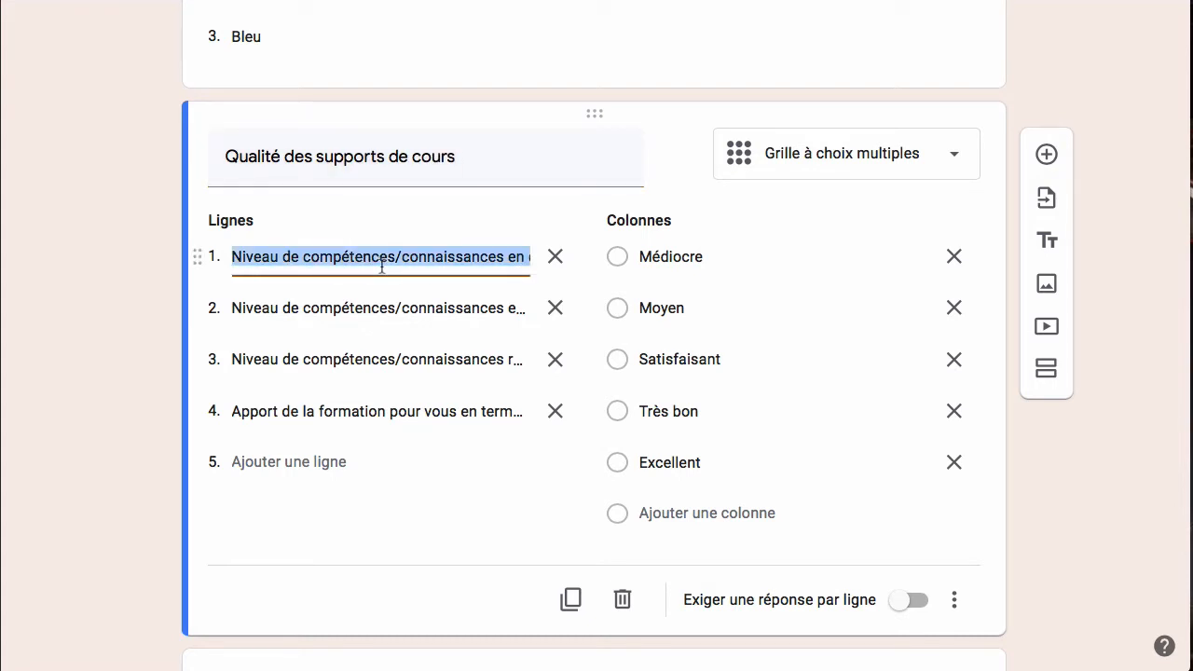
type("PDF fo")
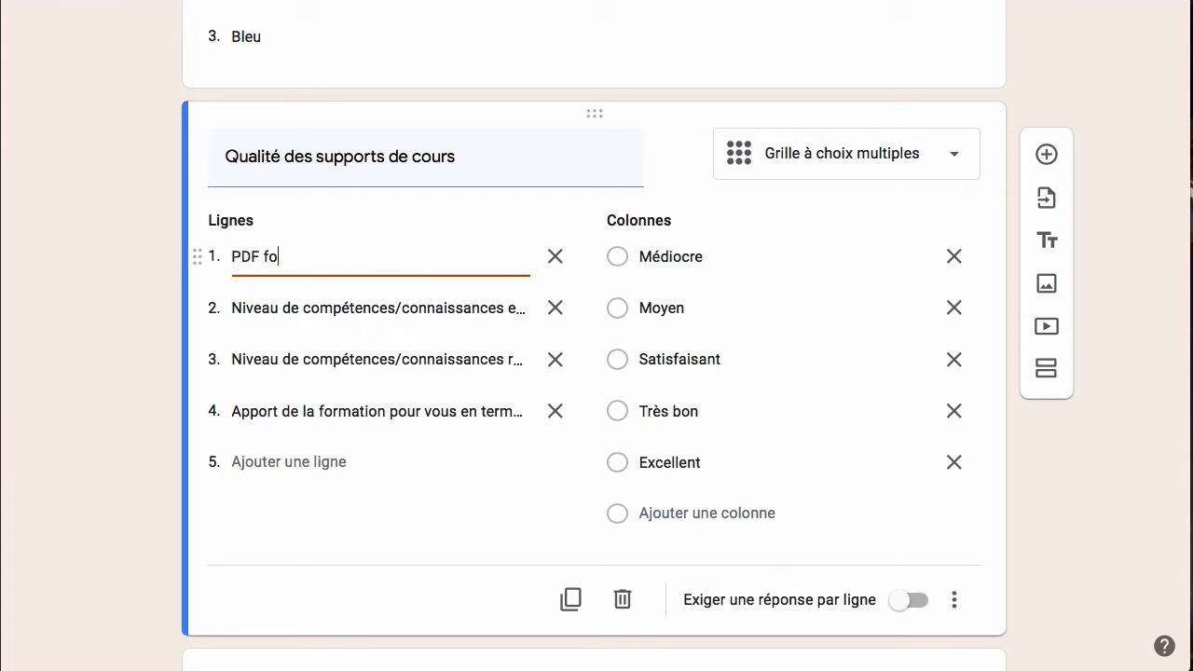
type("urni")
key("BackSpace")
key("BackSpace")
type("rni en début de cours")
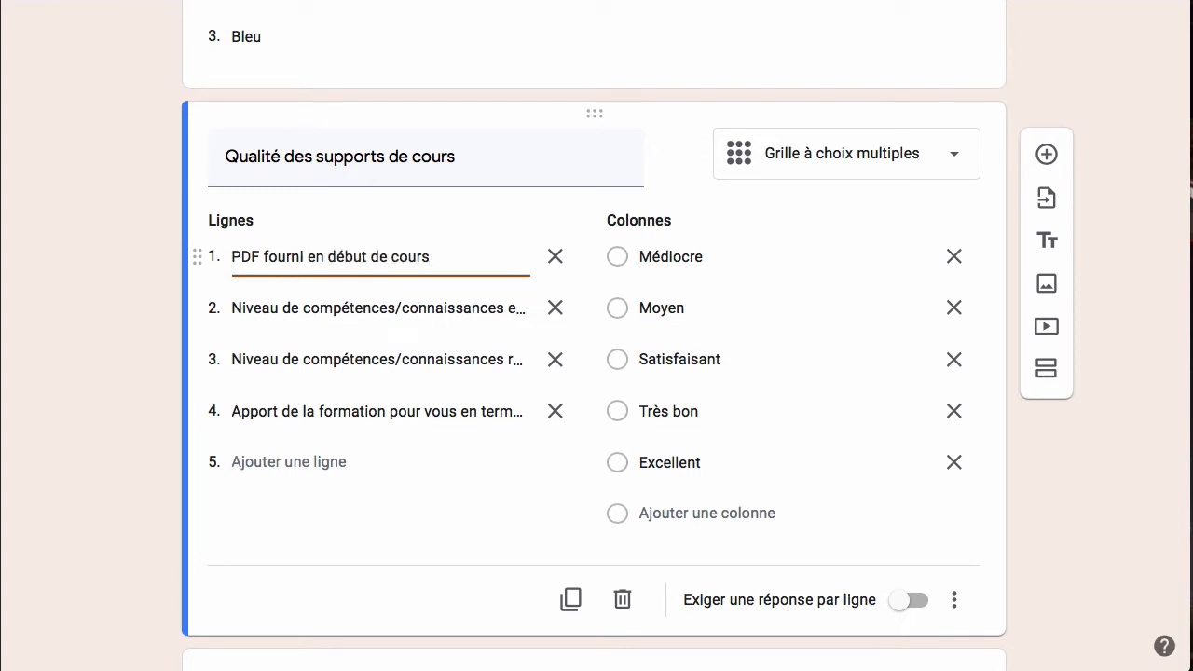
left_click(391, 310)
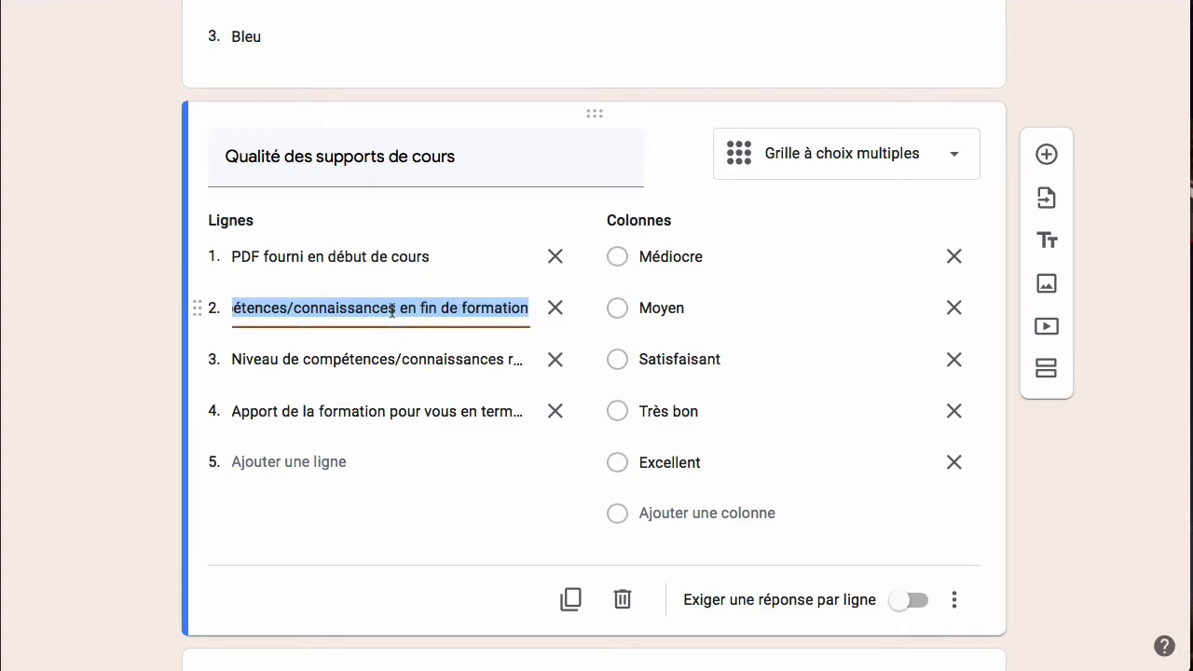
type("Les diaporamas")
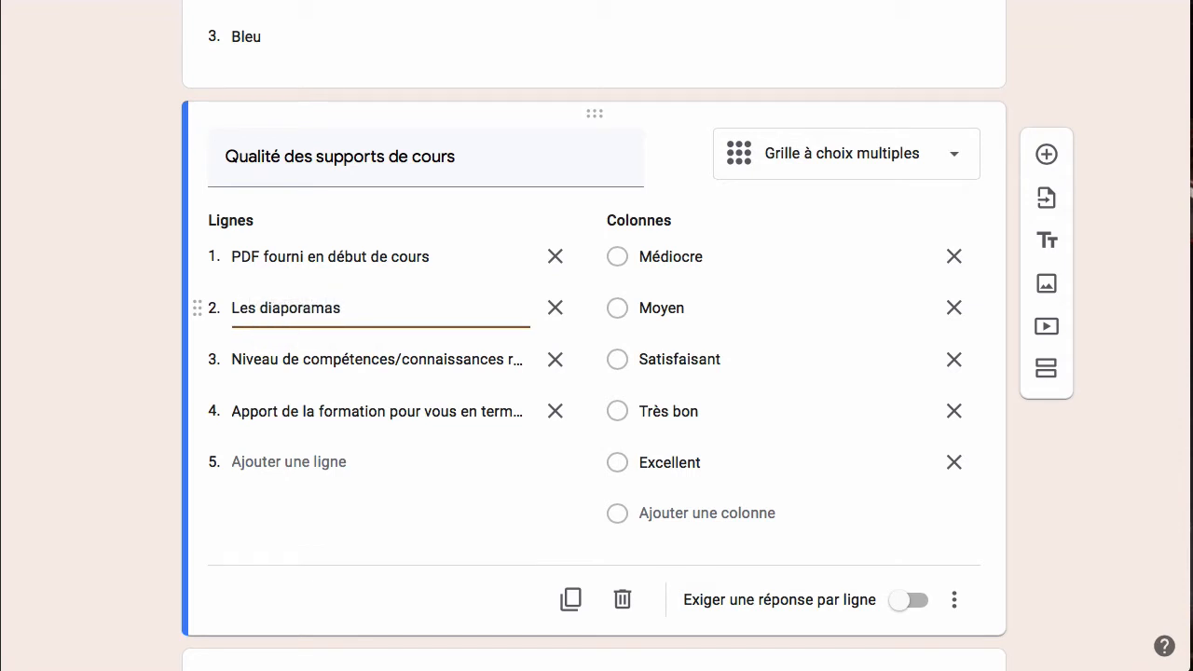
key("Tab")
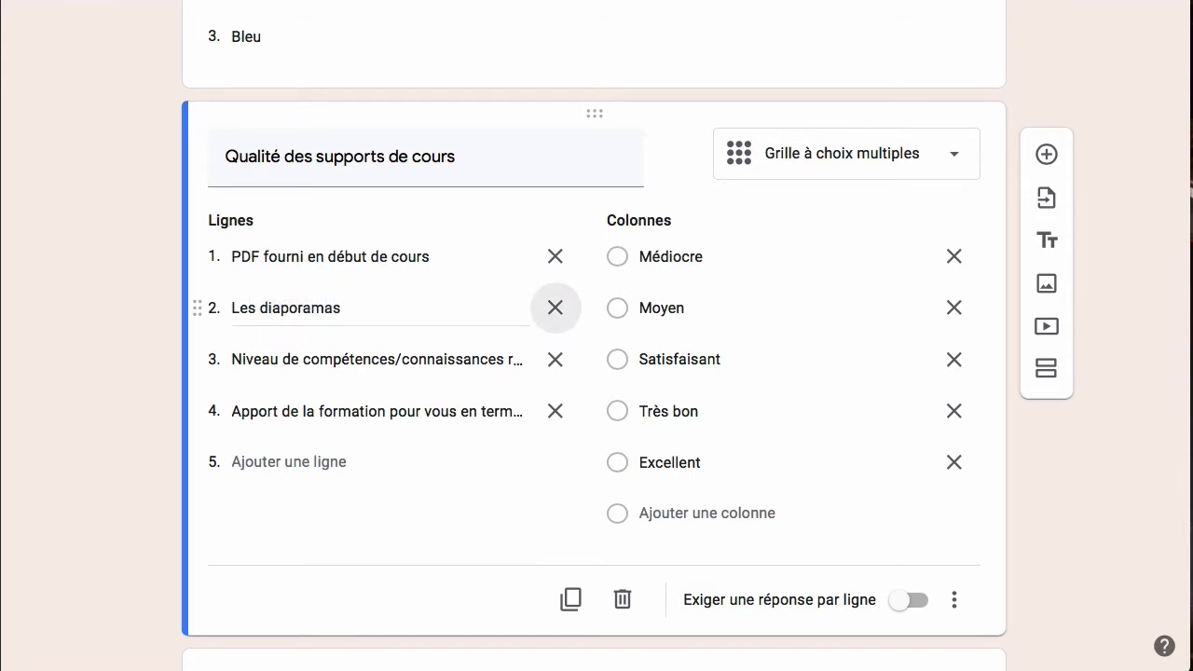
scroll(375, 316, "left", 1)
scroll(346, 357, "right", 1)
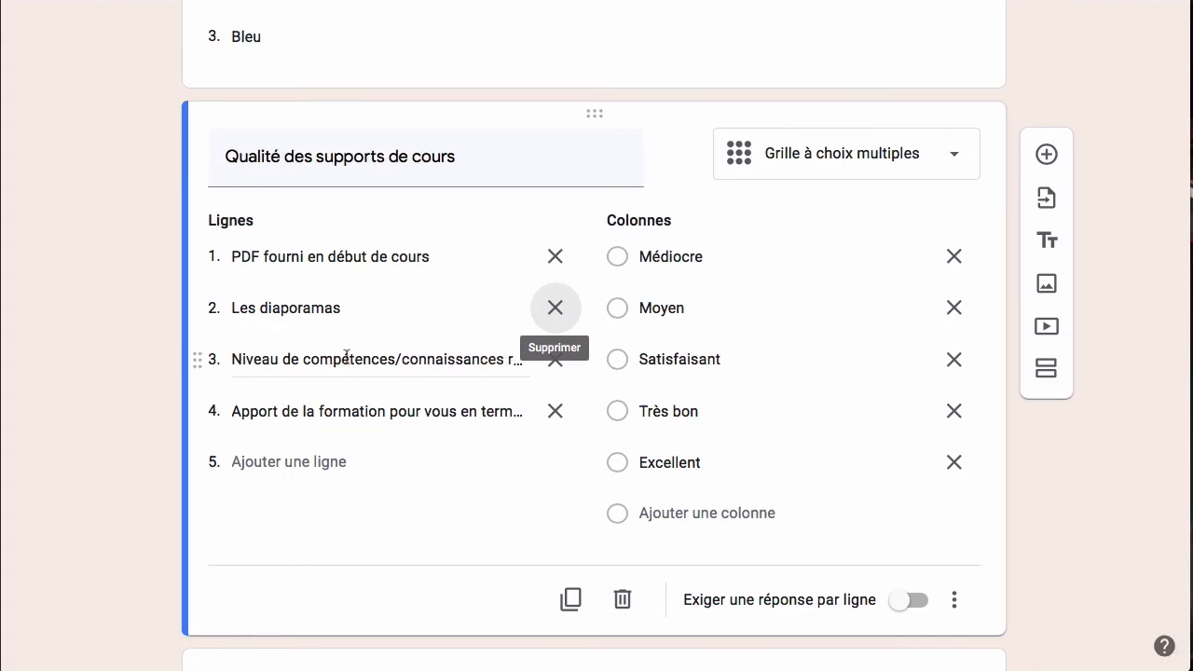
Rename the grid's third row as "Les PDF de synthèse en fin de cours" and the fourth as "Les vidéos des modules".
key("Tab")
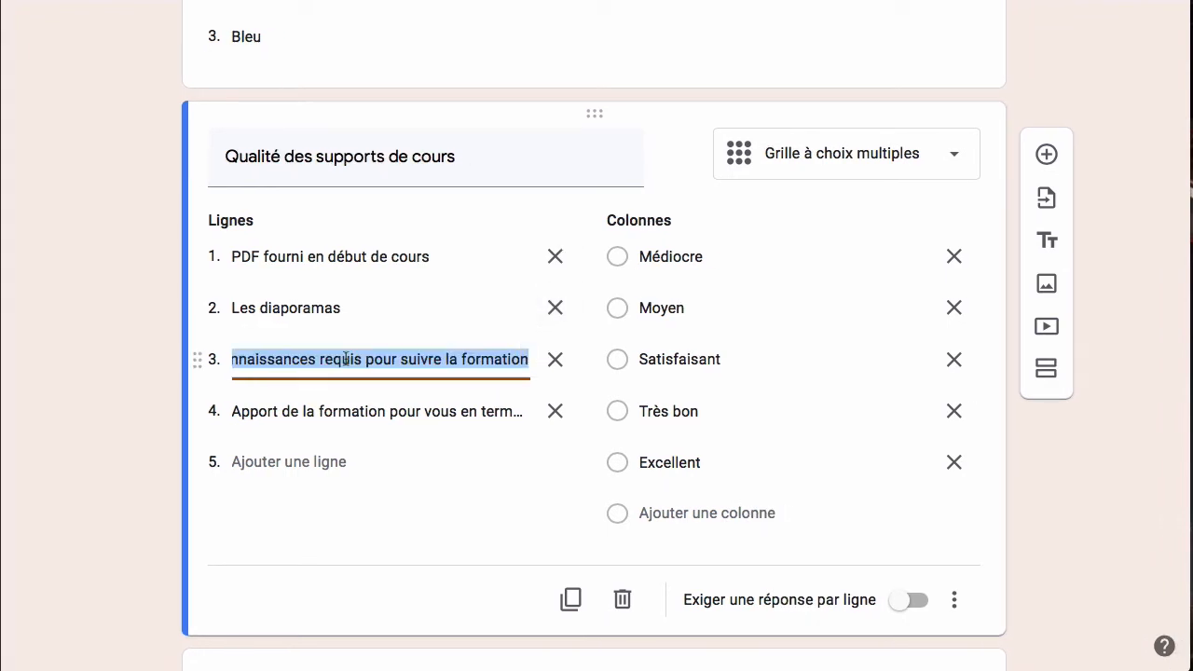
type("Les PDF de synth")
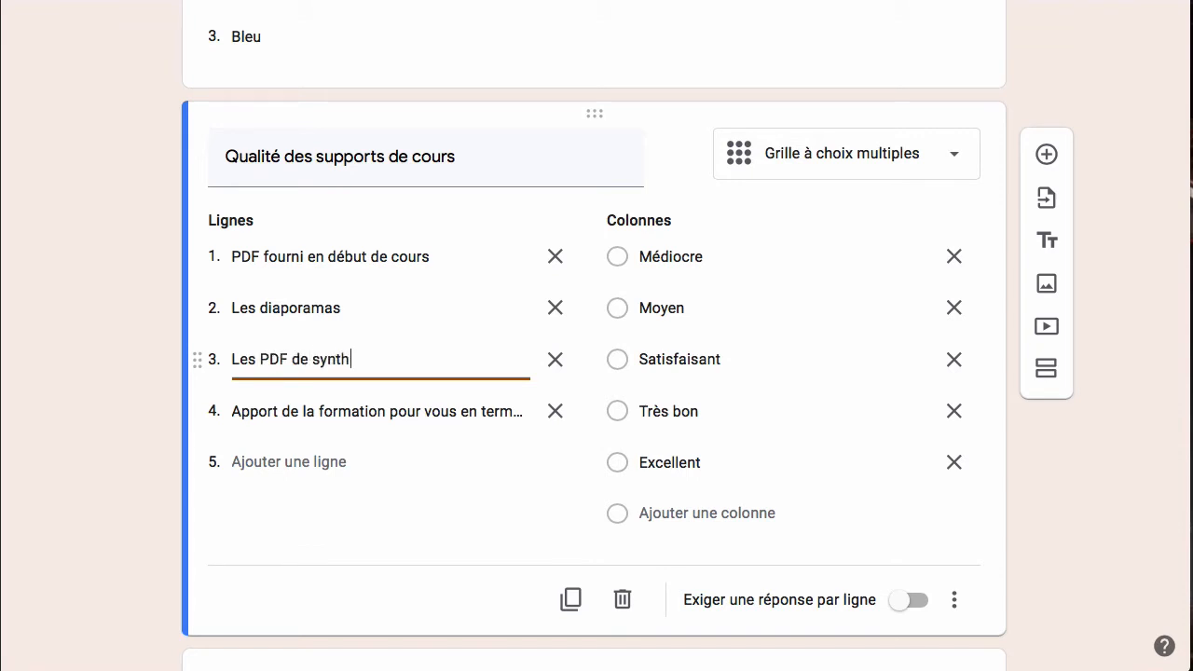
type("èse en f")
type("in de cours")
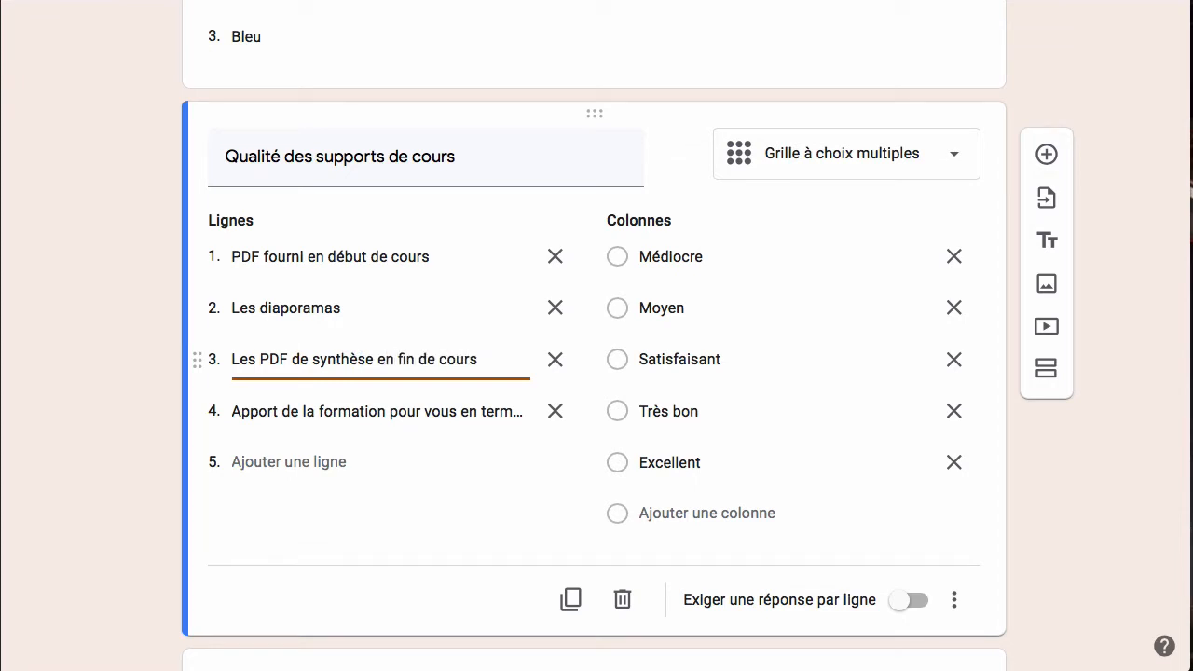
left_click(333, 411)
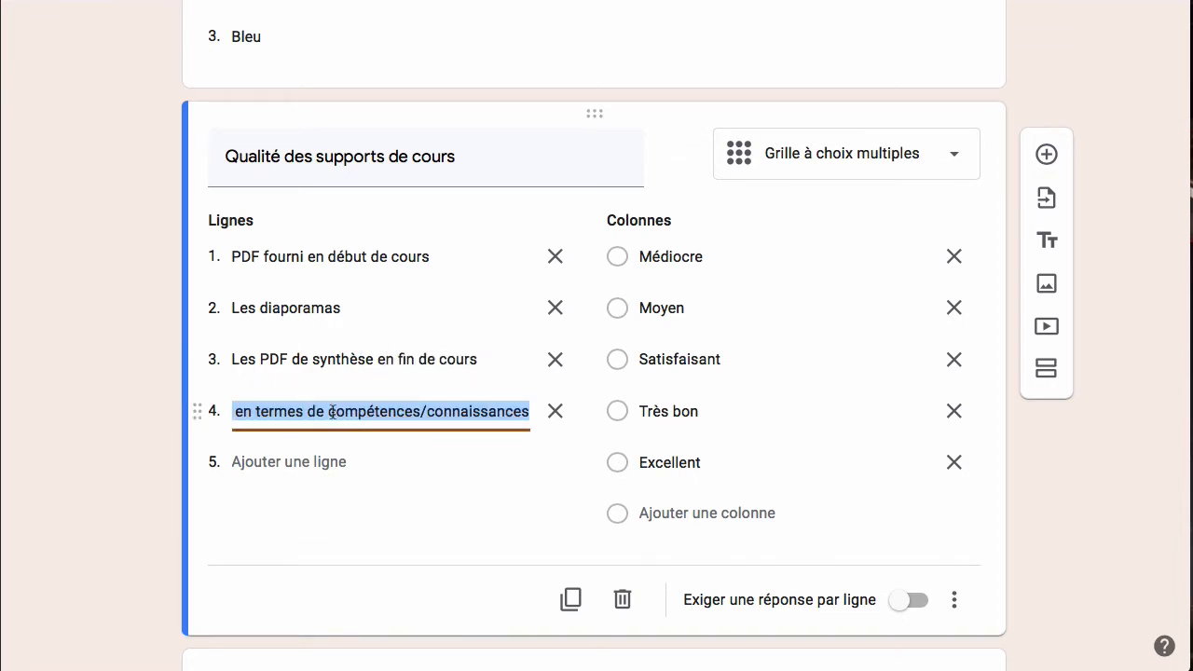
type("Les vidéos")
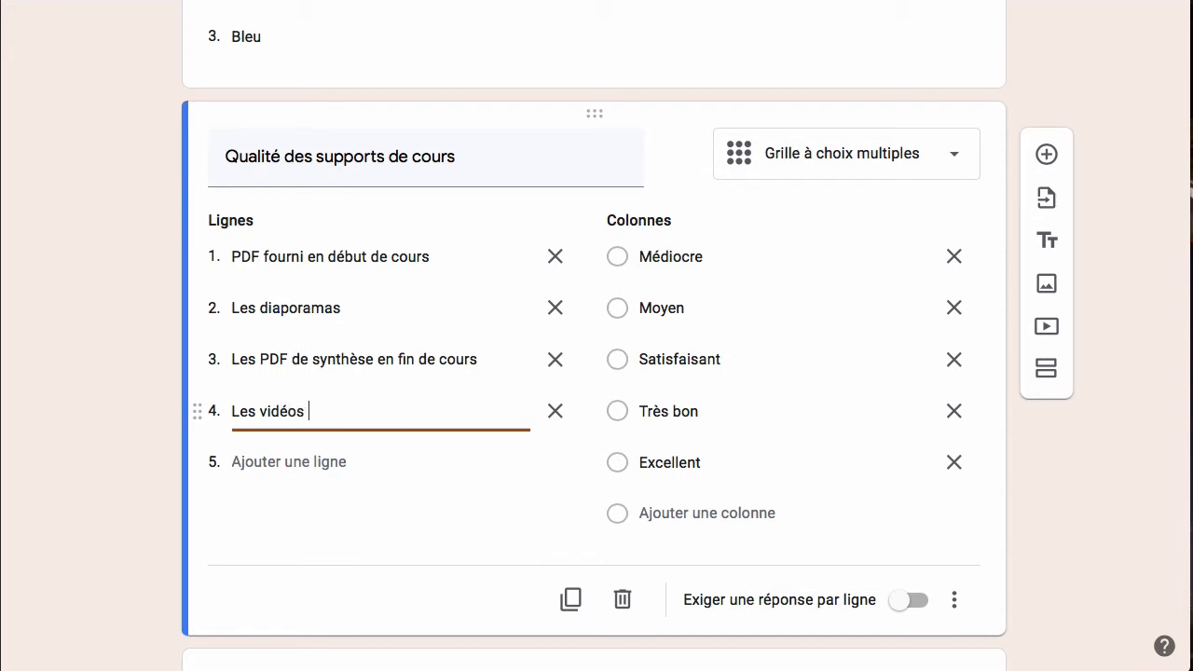
type(" des modules")
left_click(115, 515)
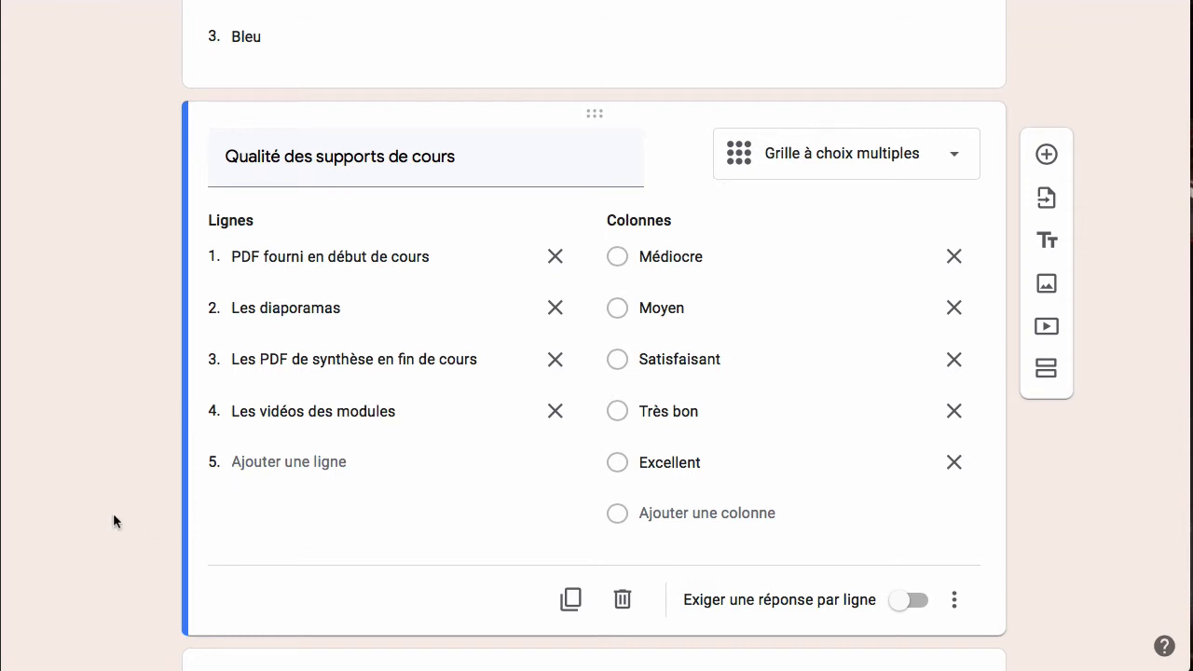
Preview the form and test the course-materials grid with Moyen for the starting PDF, Très bon for the slideshows and Satisfaisant for the synthesis PDFs.
left_click(347, 82)
scroll(109, 292, "down", 2)
scroll(109, 292, "down", 4)
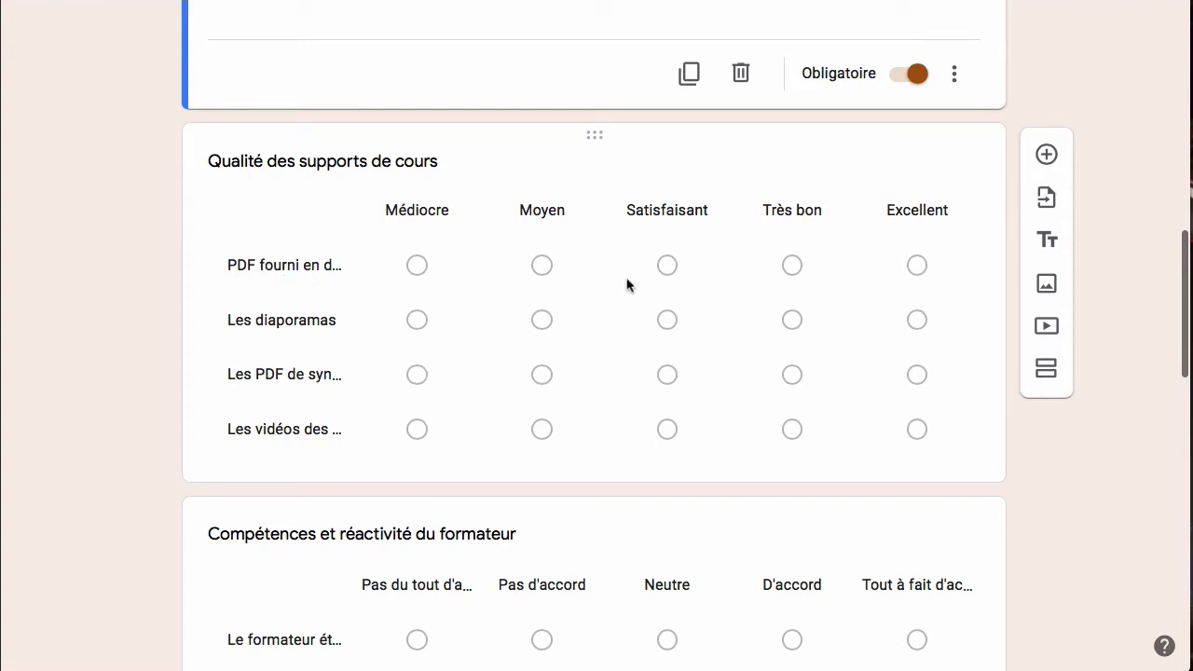
scroll(628, 285, "up", 10)
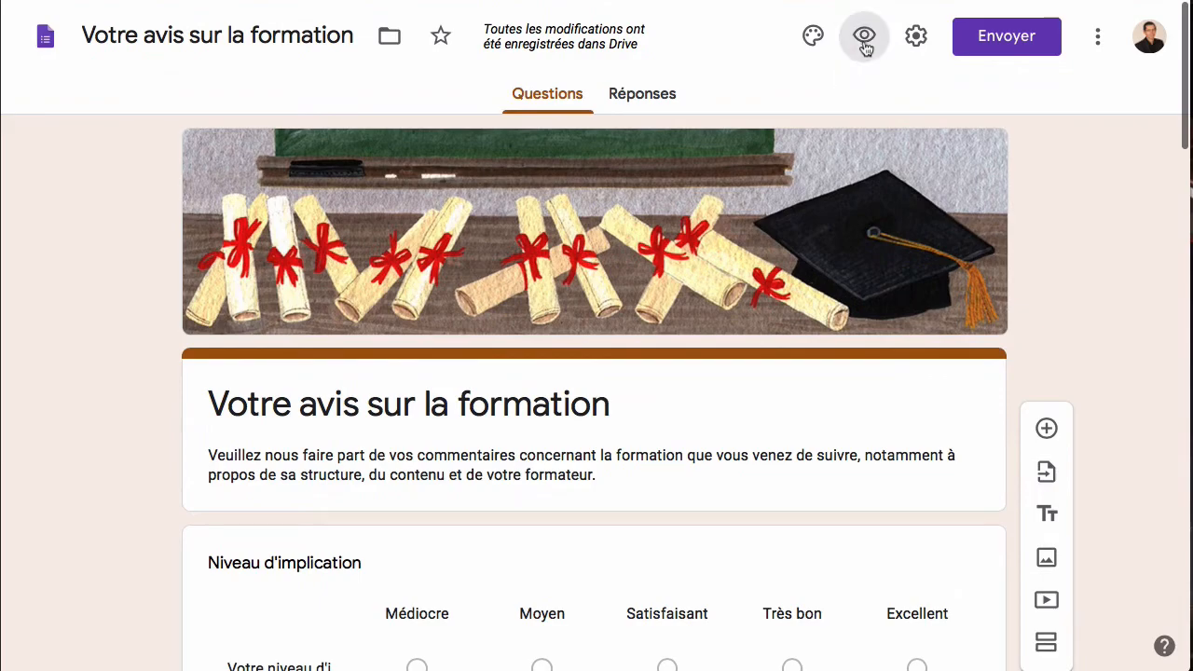
left_click(865, 41)
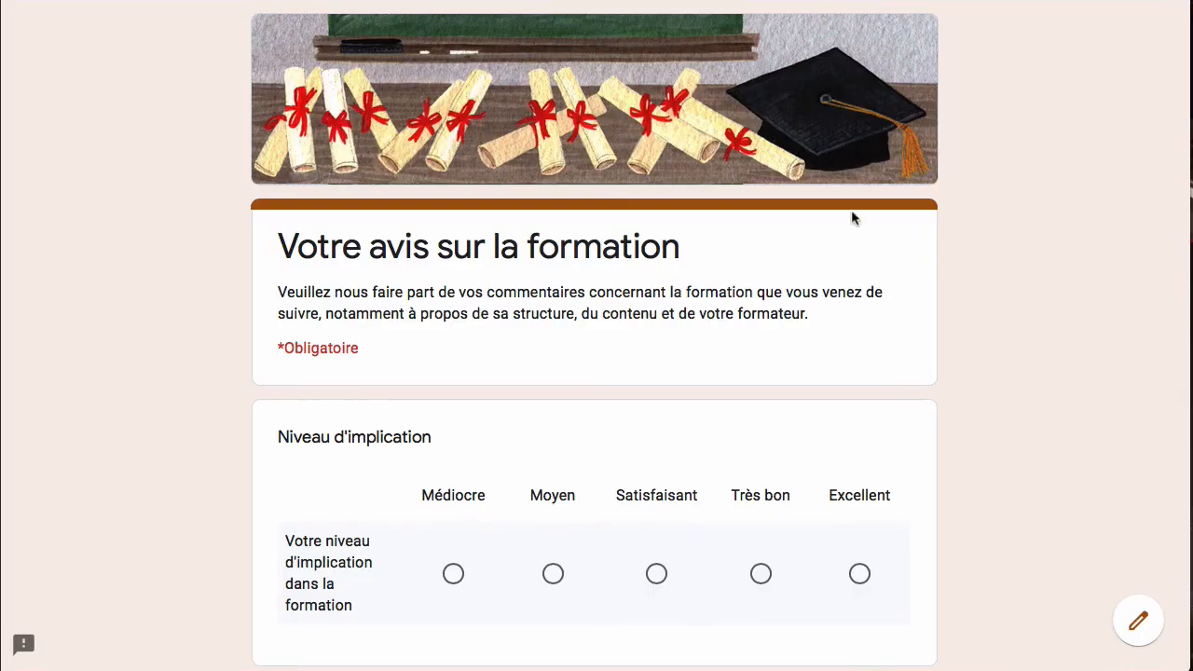
scroll(861, 244, "down", 9)
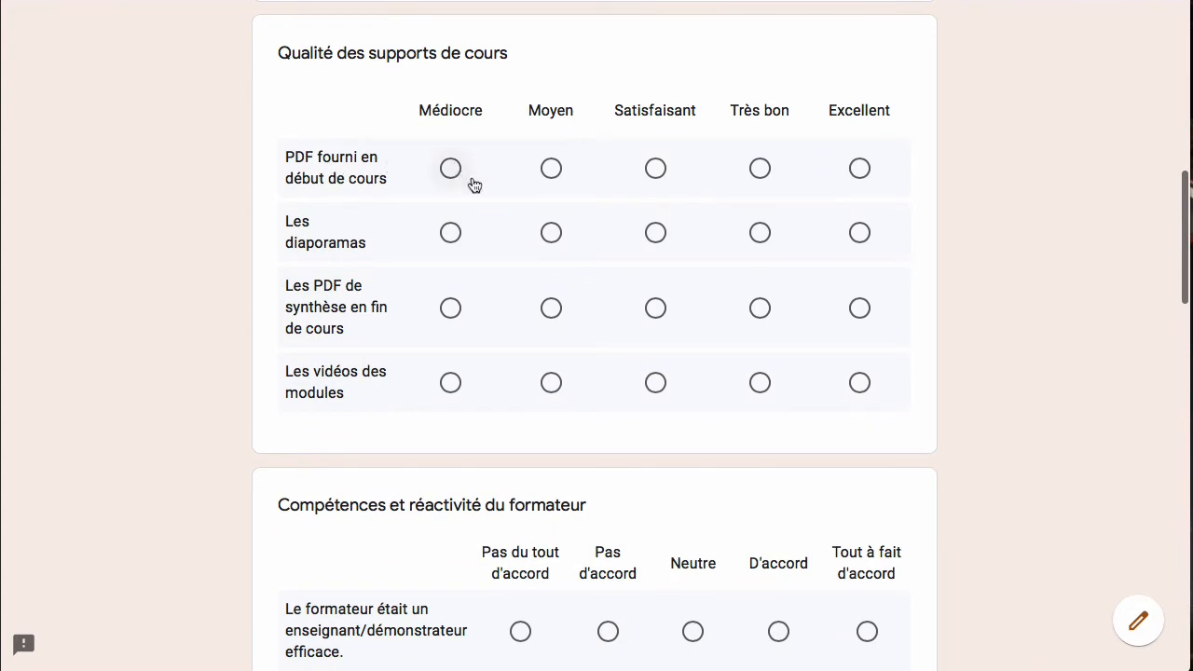
left_click(551, 169)
left_click(760, 233)
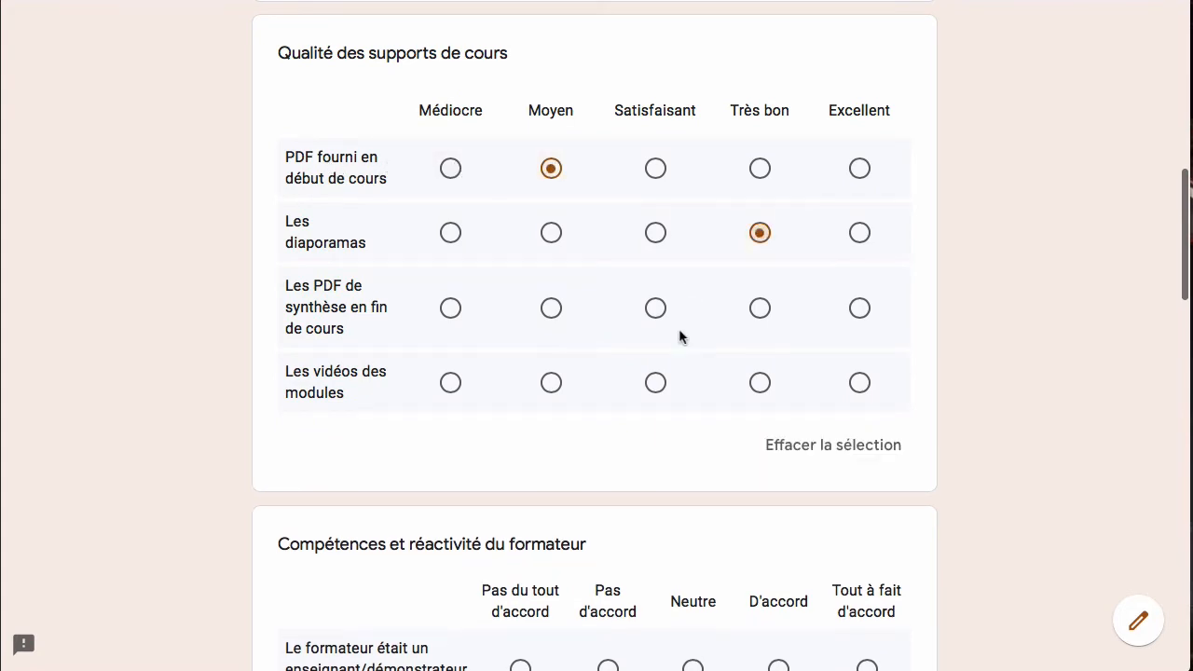
left_click(656, 308)
left_click(551, 309)
left_click(649, 313)
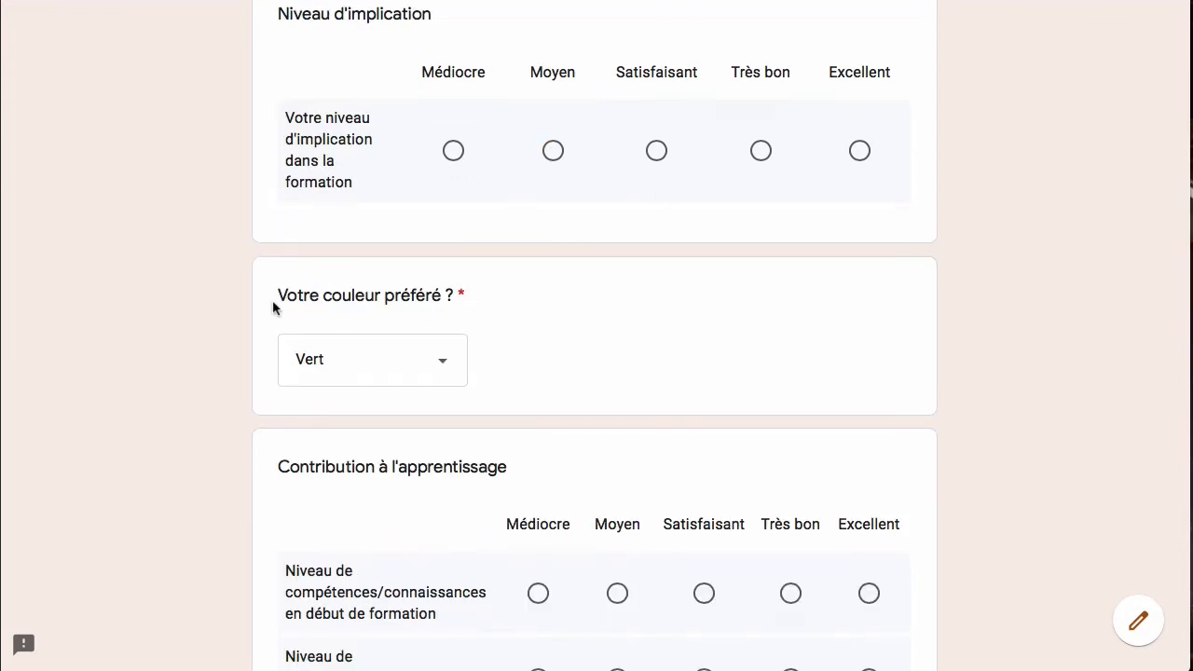
Look through the earlier preview of the form, close it and return to the form editor.
scroll(253, 298, "down", 10)
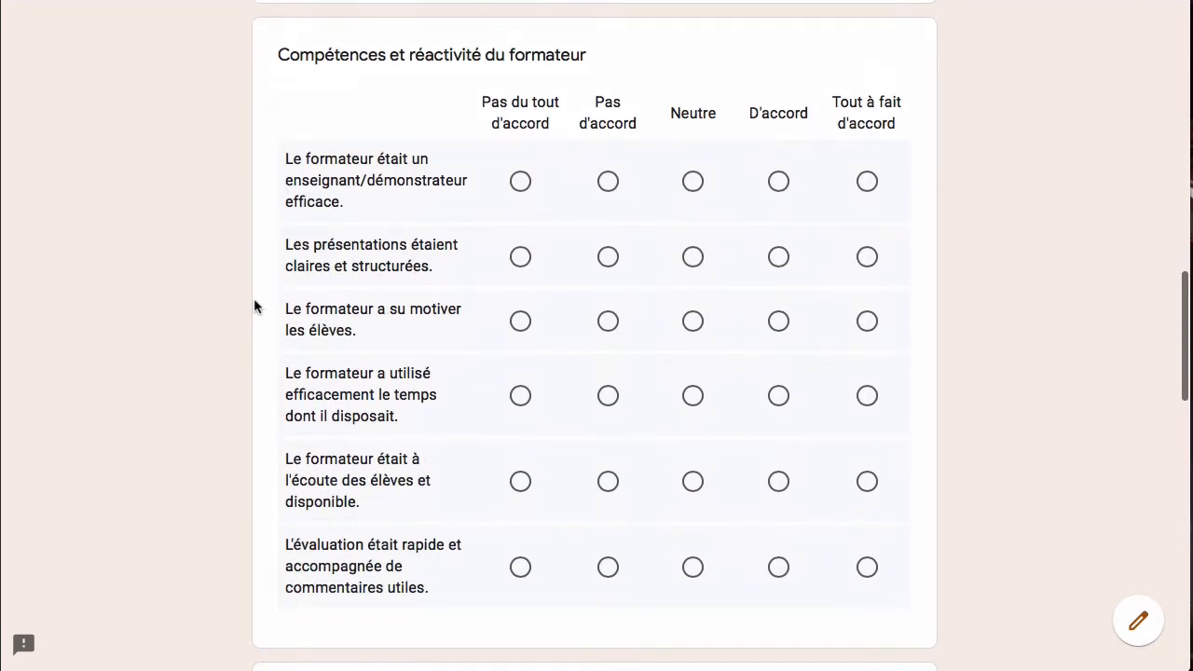
scroll(253, 299, "up", 10)
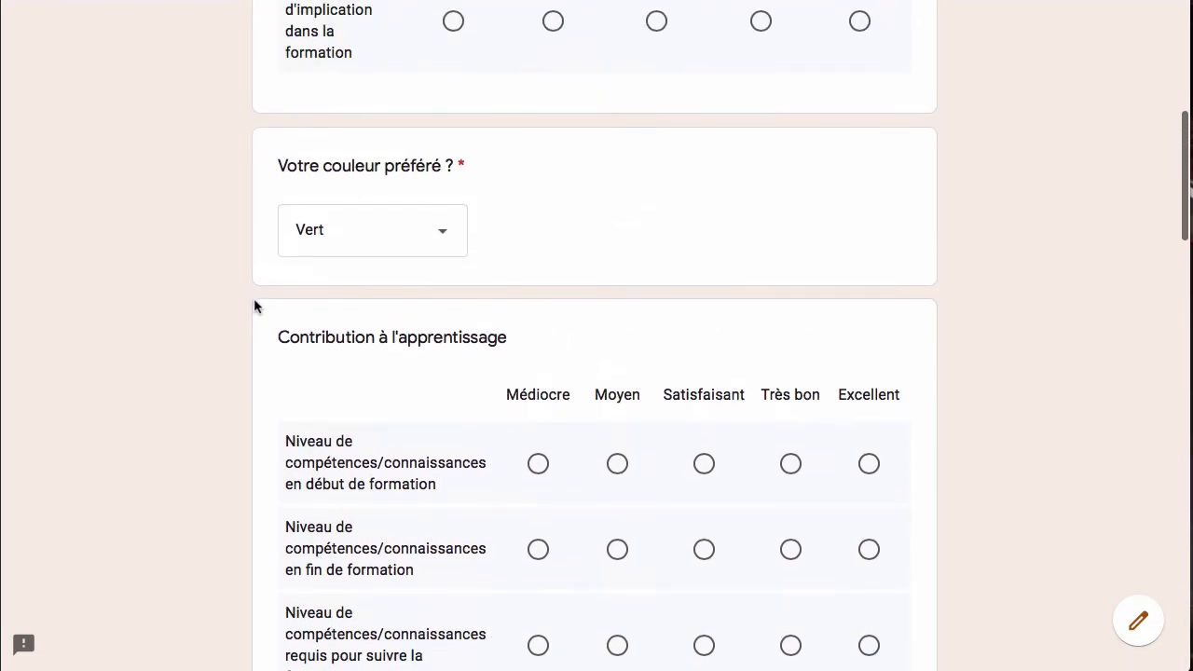
scroll(253, 306, "up", 5)
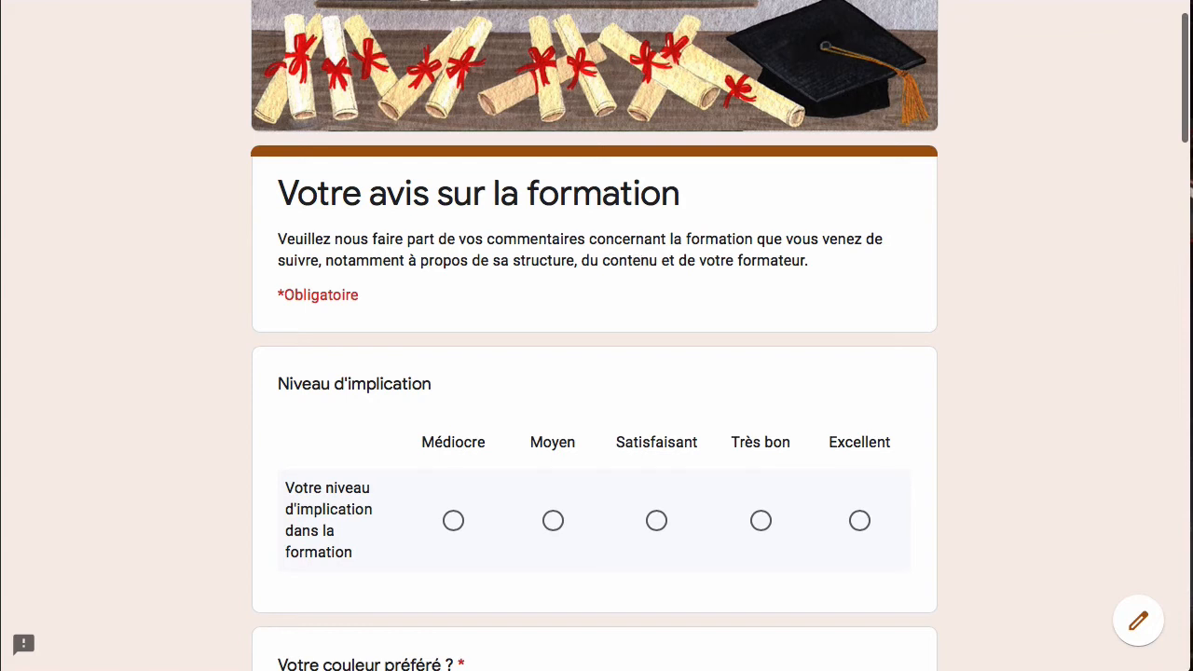
key("super+w")
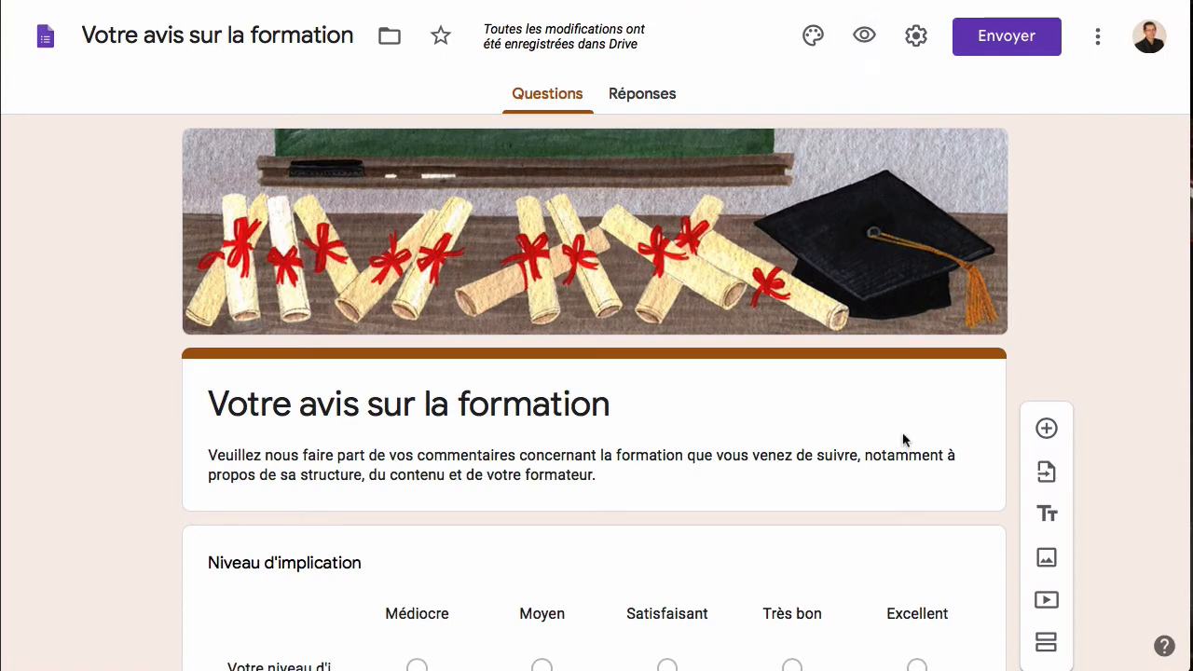
Add a "Cases à cocher" question after the colour question with the title "Points forts de la formation".
scroll(903, 439, "down", 3)
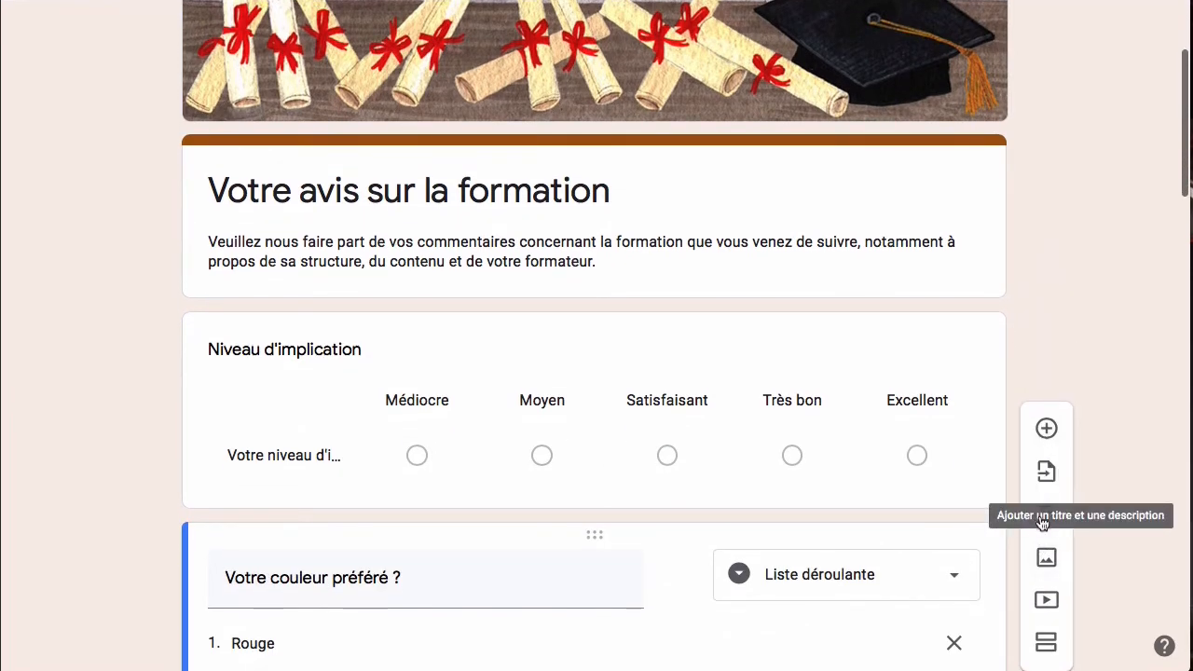
left_click(1044, 432)
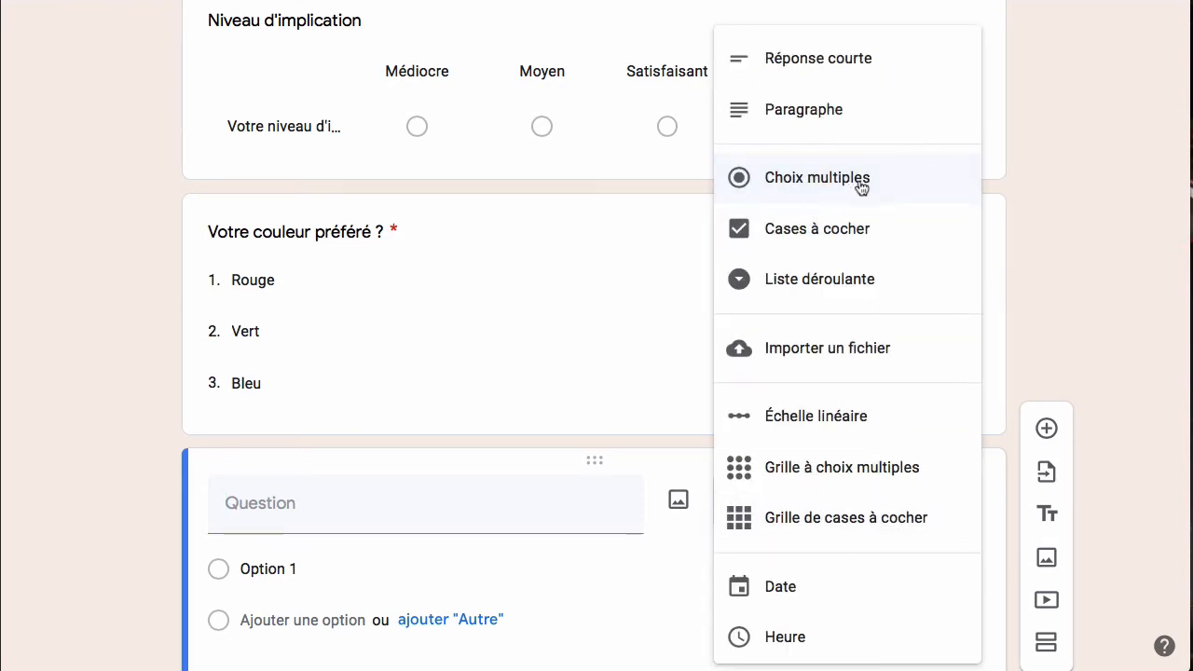
left_click(847, 234)
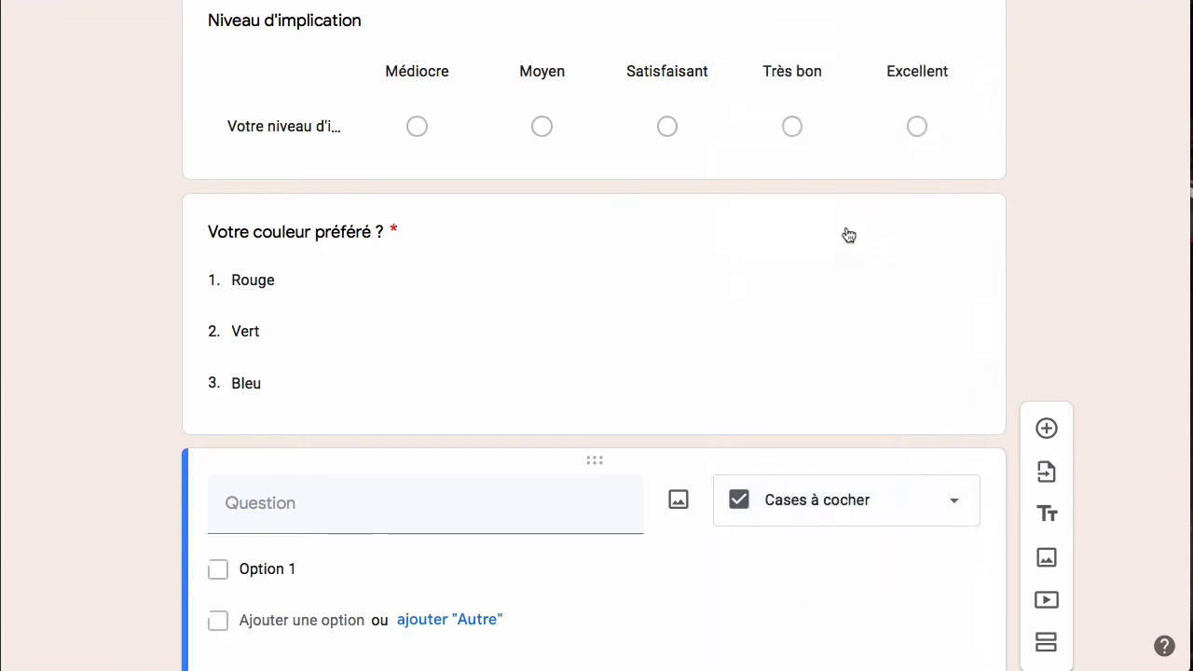
left_click(339, 506)
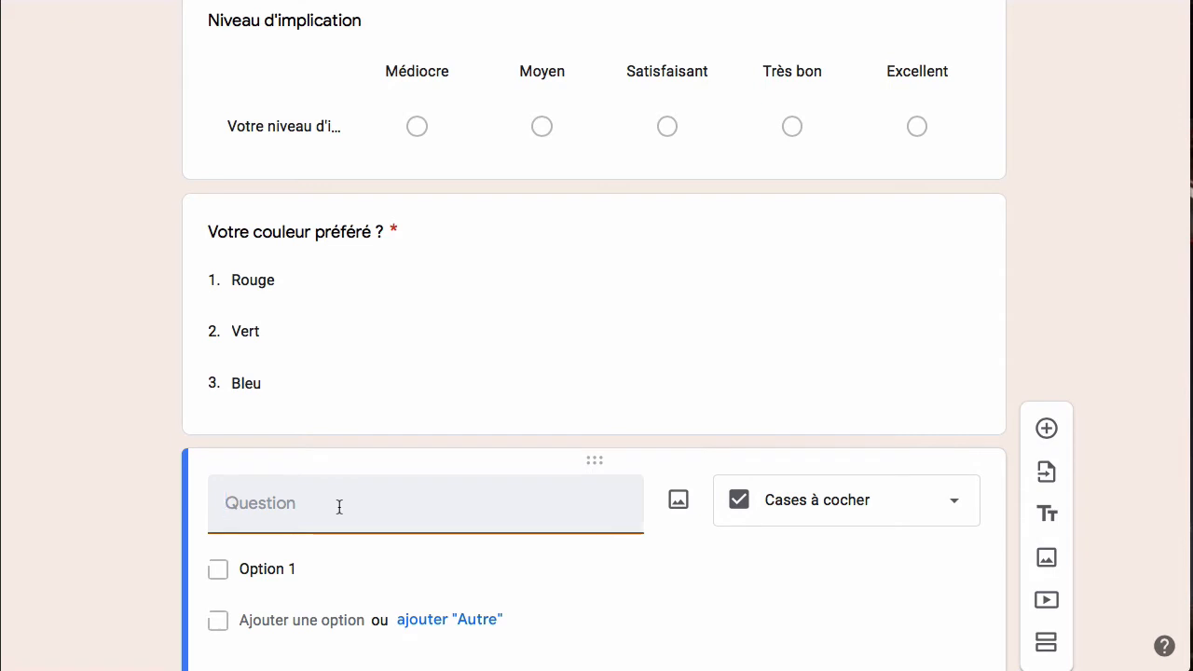
type("Points ")
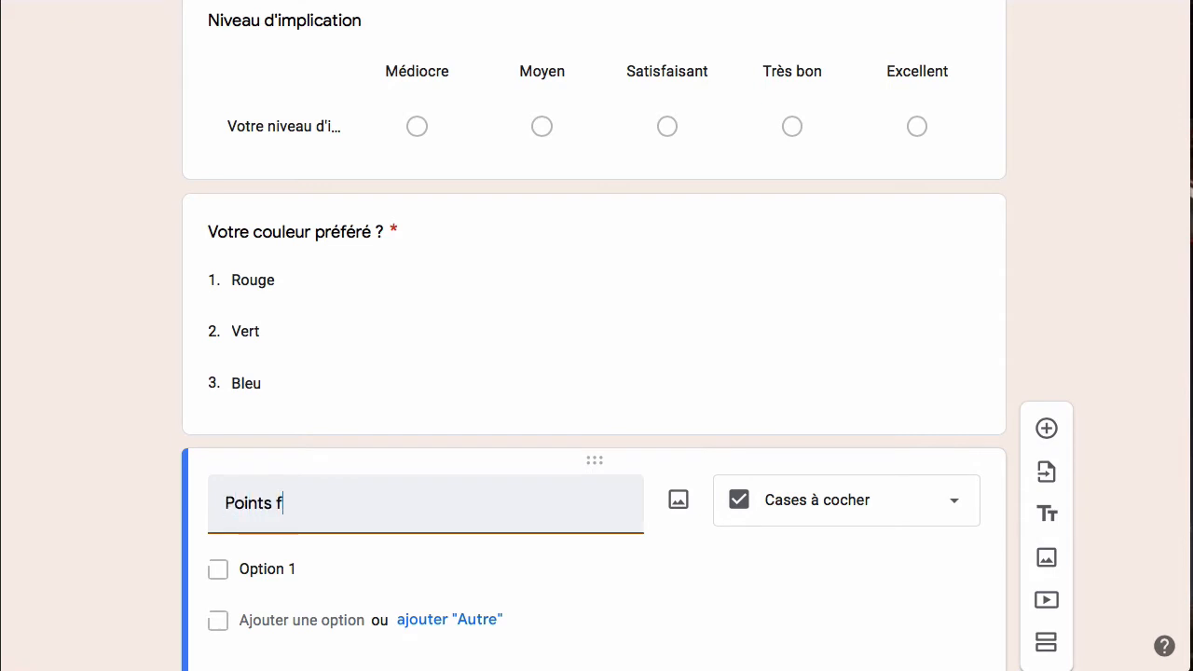
type("forts de la dorma")
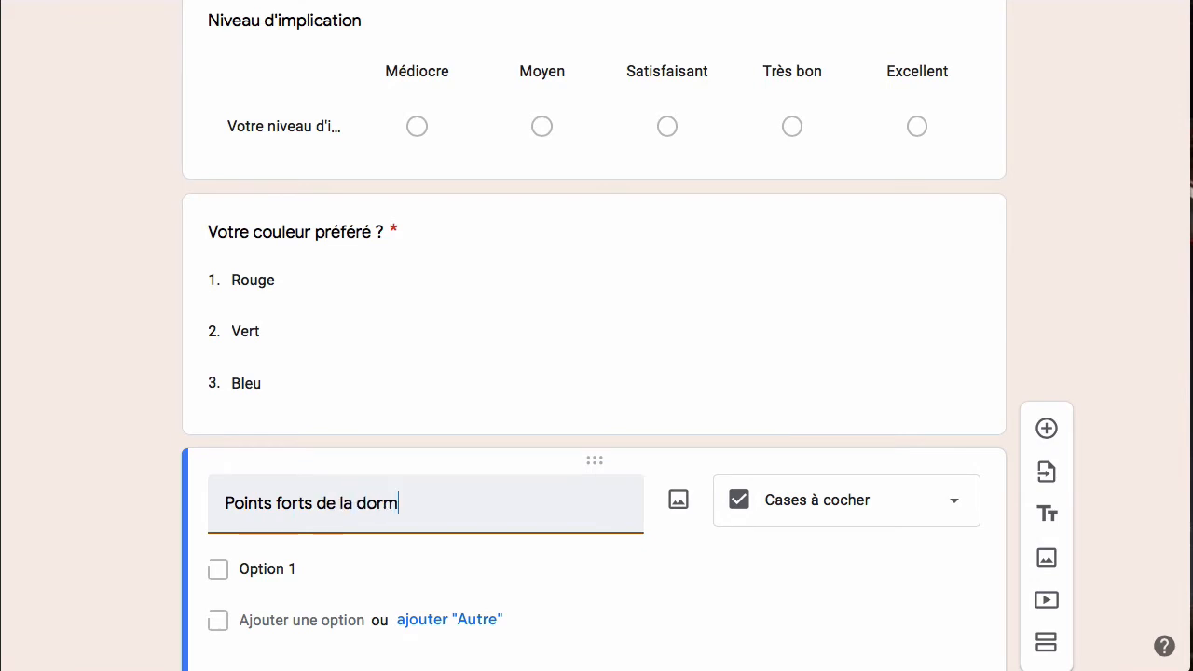
key("BackSpace")
key("BackSpace")
key("BackSpace")
type("formation")
Name the first two options of the "Points forts de la formation" question "Les points abordés" and "Les supports".
left_click(322, 572)
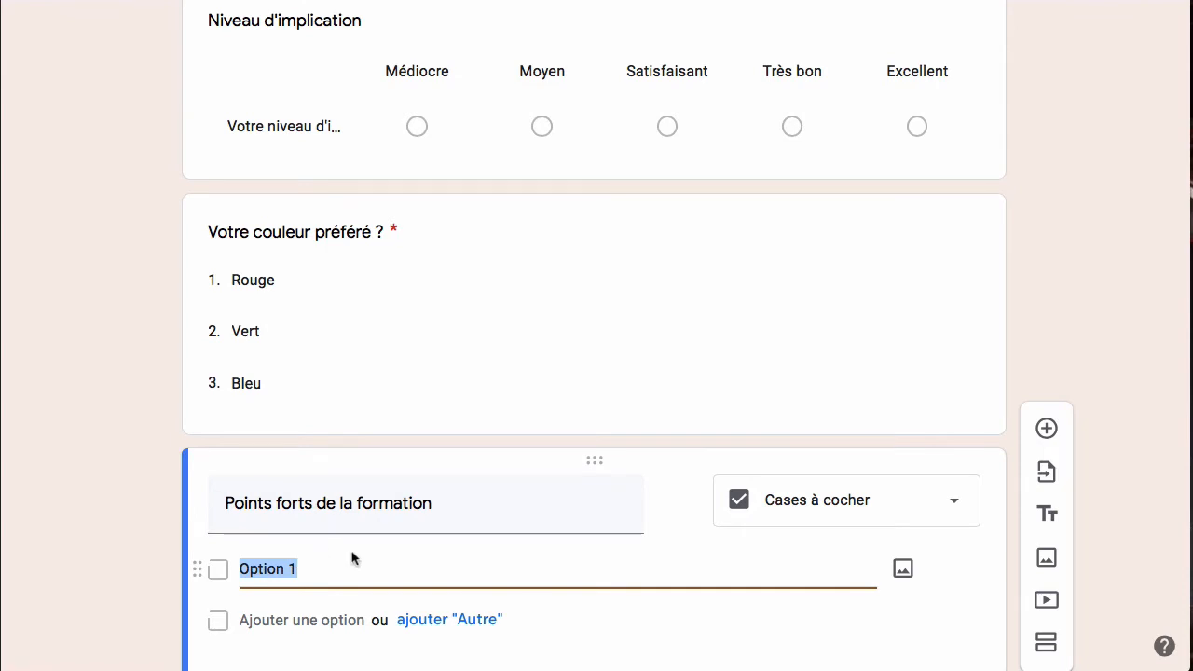
type("L")
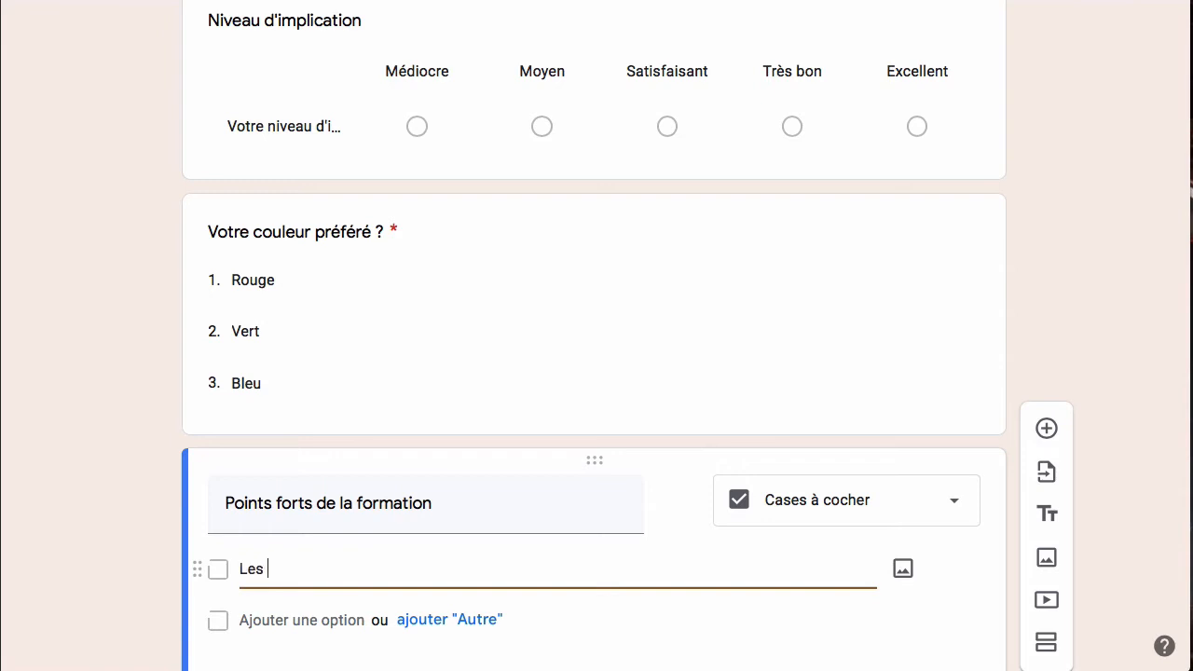
type("es ")
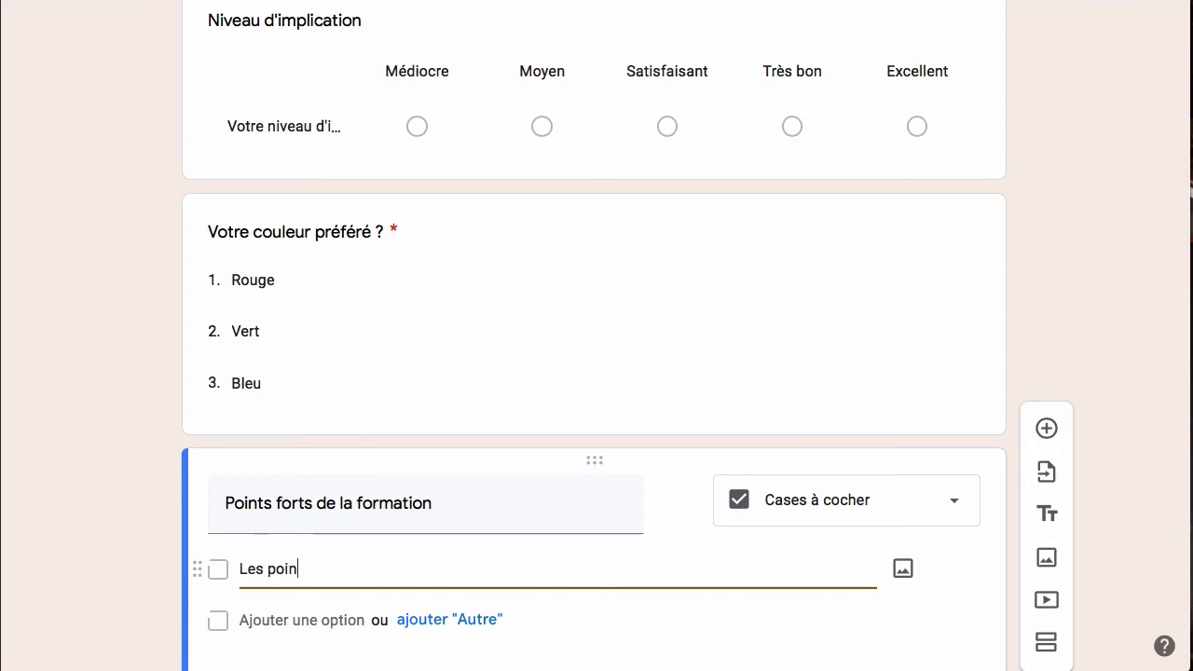
type("points abordés")
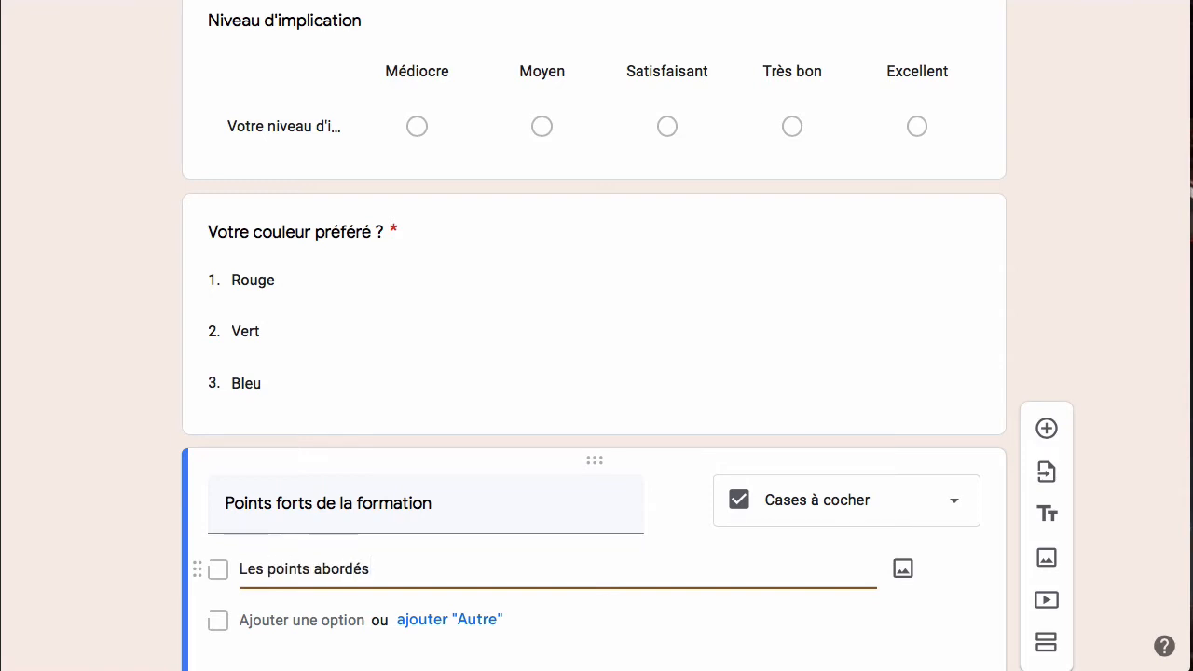
left_click(303, 615)
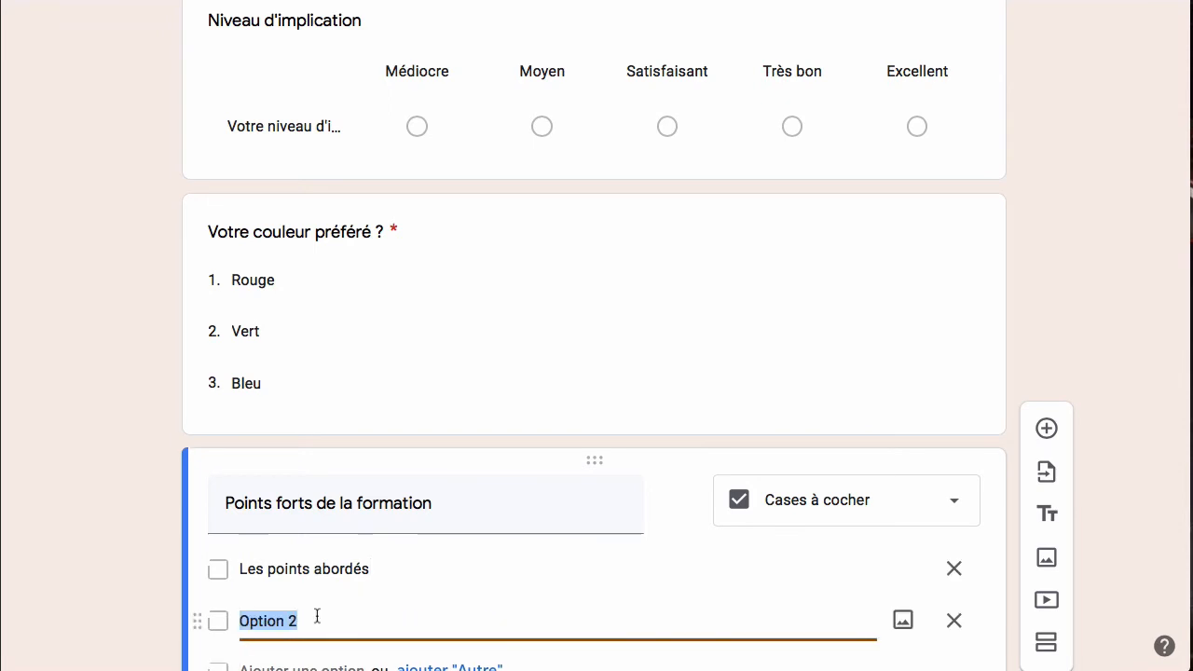
type("Les suppor")
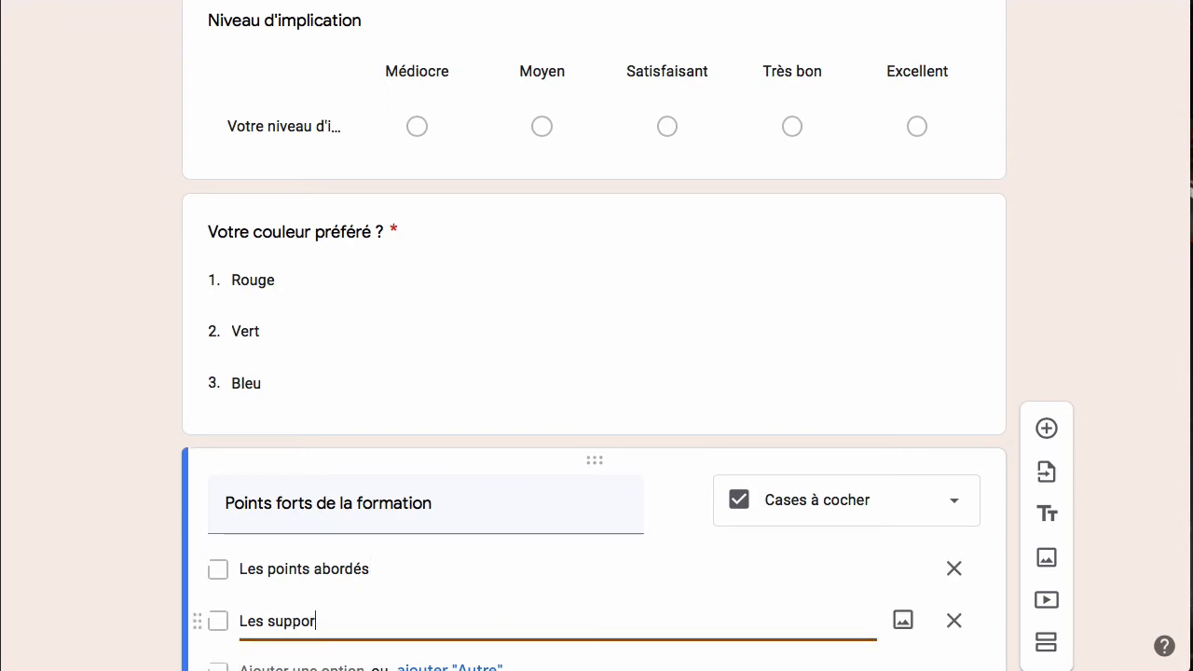
type("ts")
Add a third option "La pédagogie" and a fourth option "Les locaux" to the "Points forts de la formation" question.
scroll(324, 540, "down", 3)
left_click(319, 462)
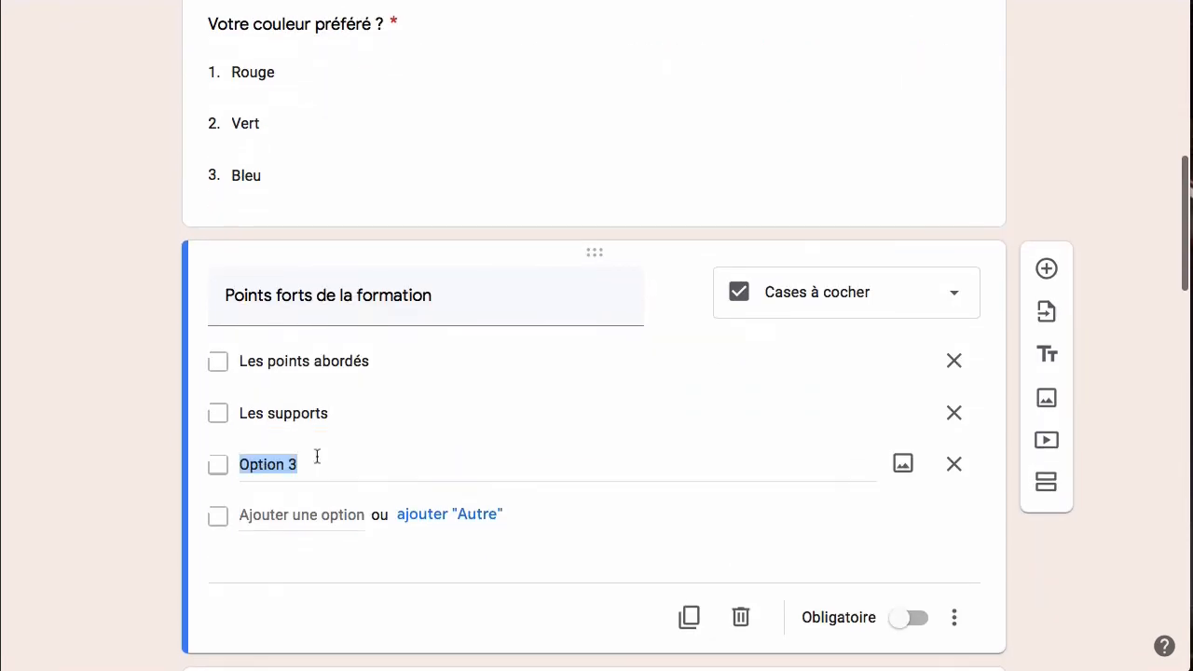
type("La pédagogie")
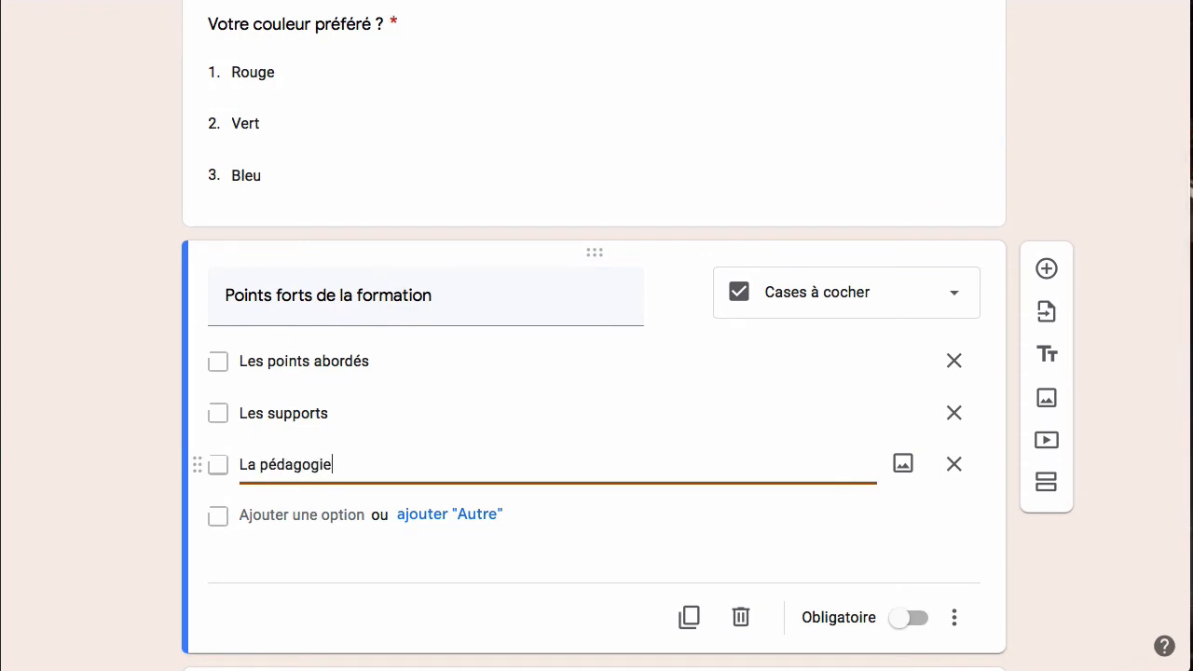
left_click(319, 514)
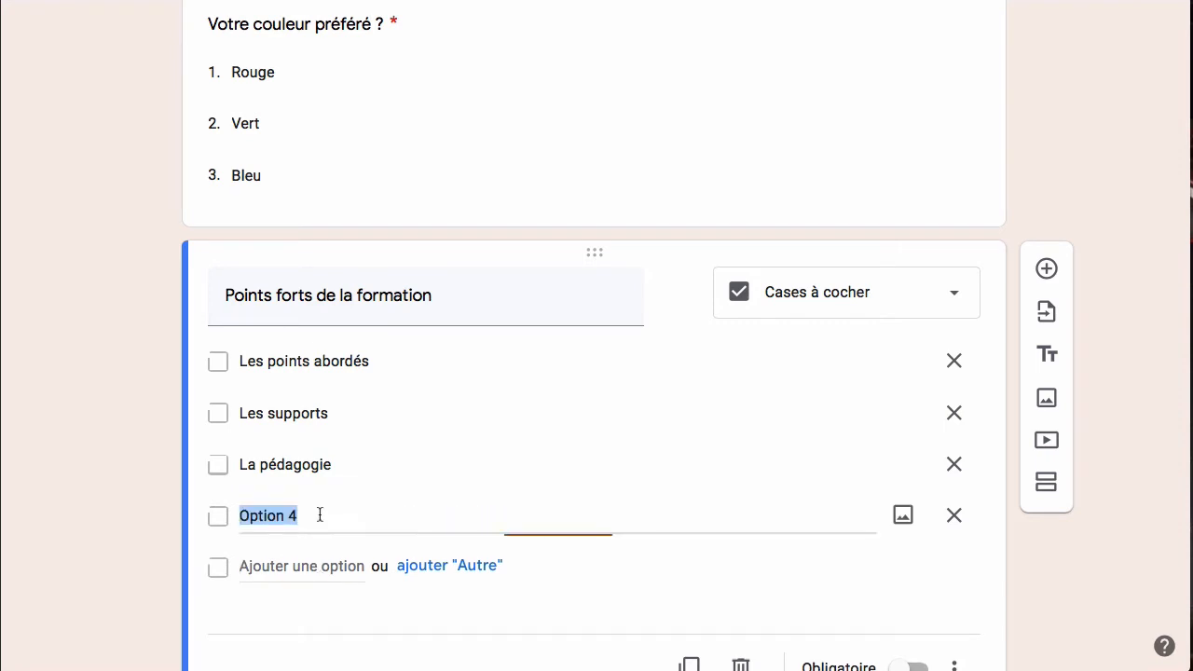
type("Les")
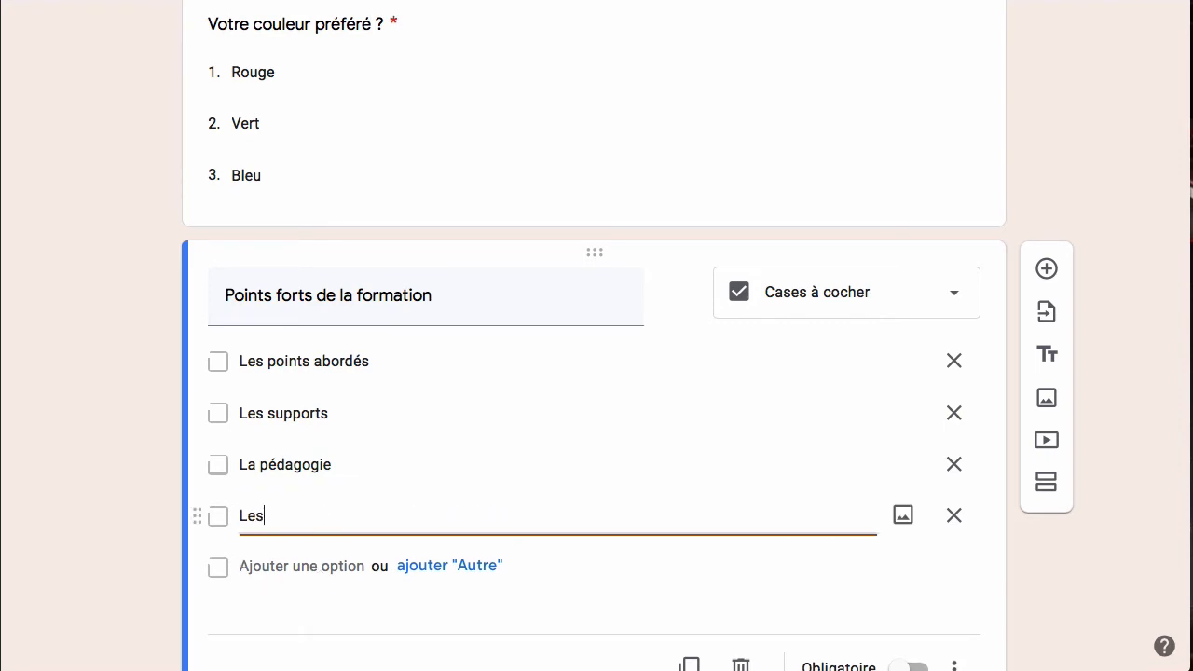
type(" locaux")
Preview the form and test the "Points forts de la formation" checkboxes, leaving Les points abordés, Les supports and Les locaux ticked.
scroll(153, 324, "up", 1)
left_click(150, 323)
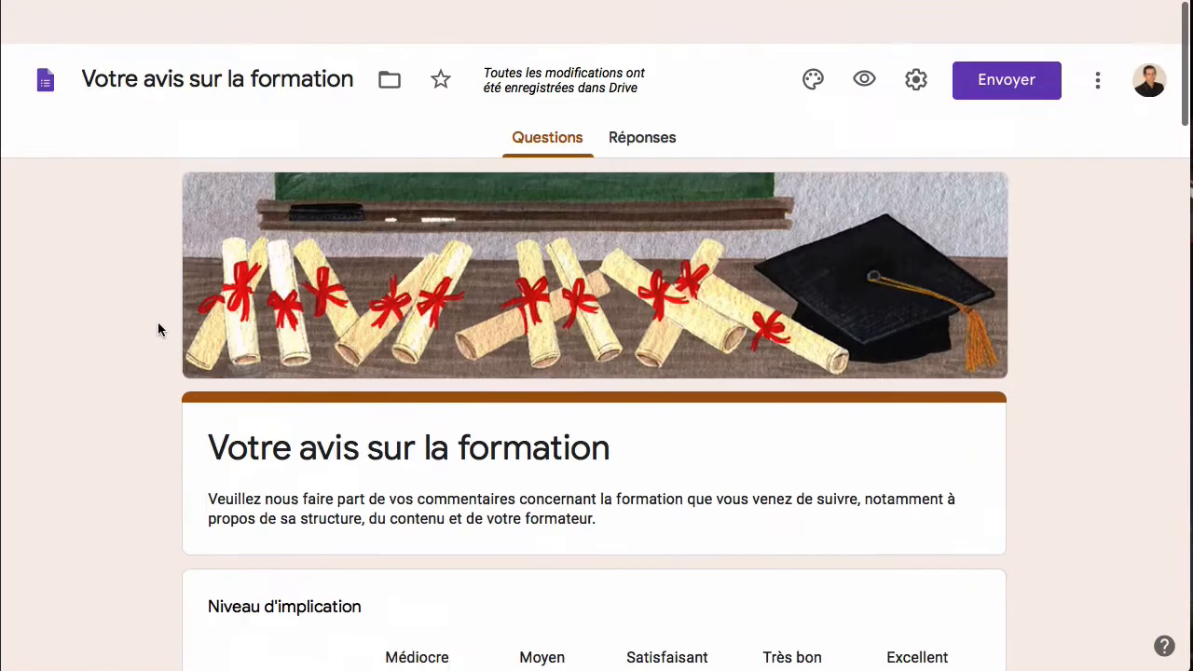
scroll(159, 327, "down", 1)
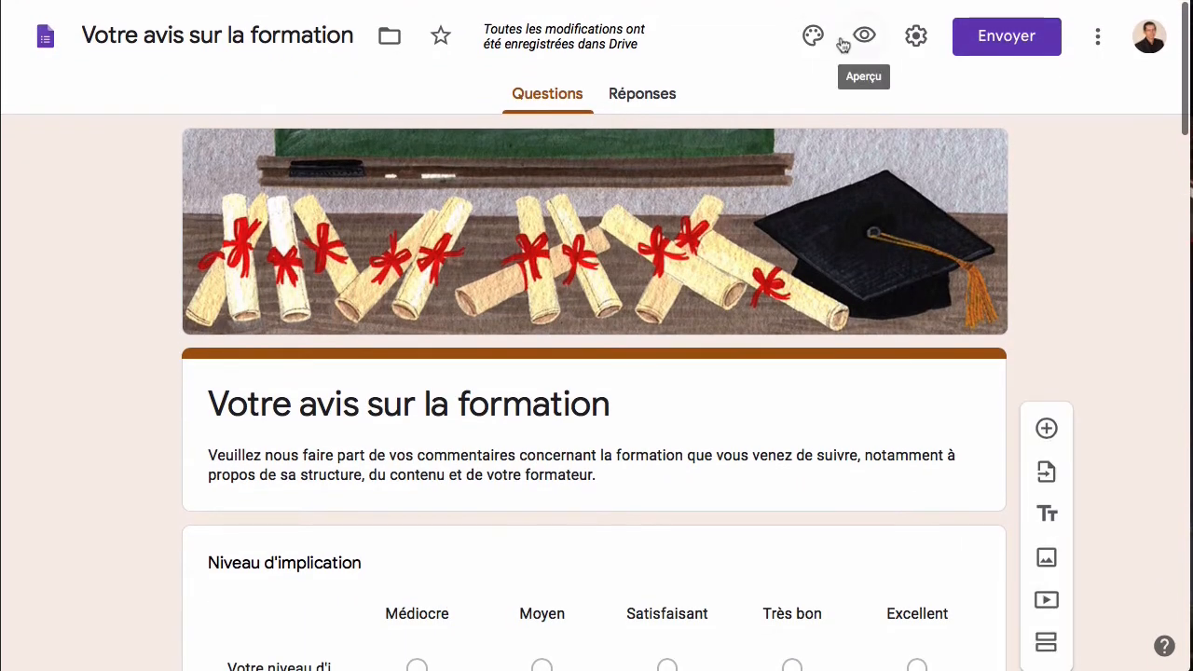
left_click(839, 39)
scroll(762, 168, "down", 10)
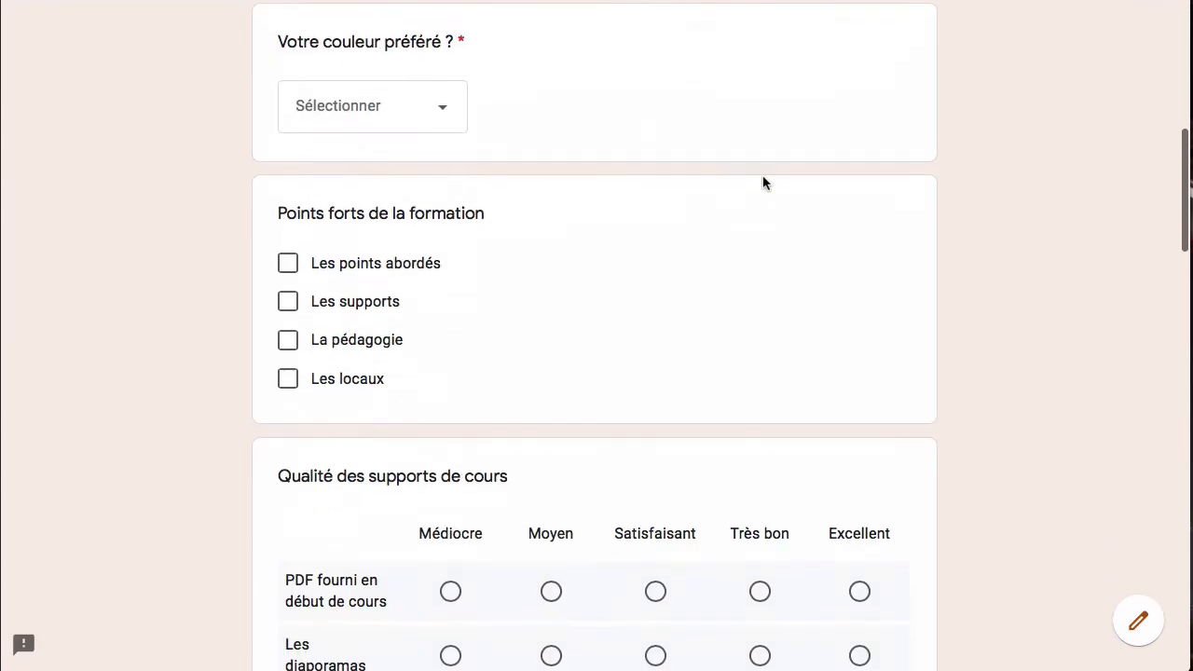
left_click(375, 253)
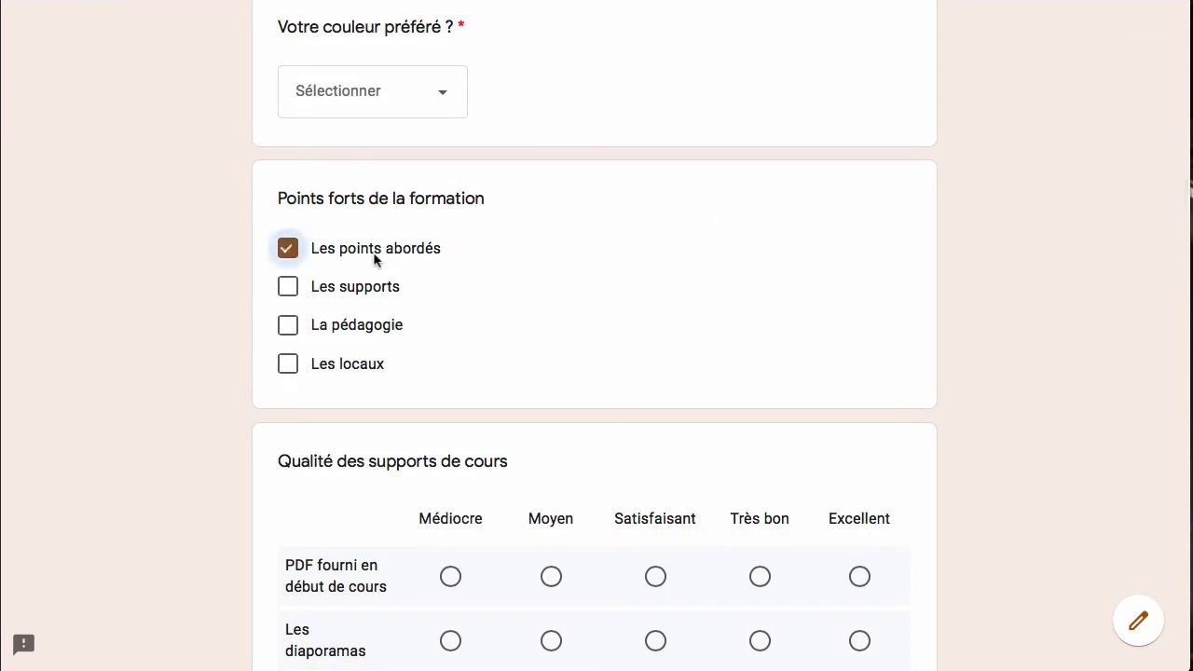
left_click(339, 329)
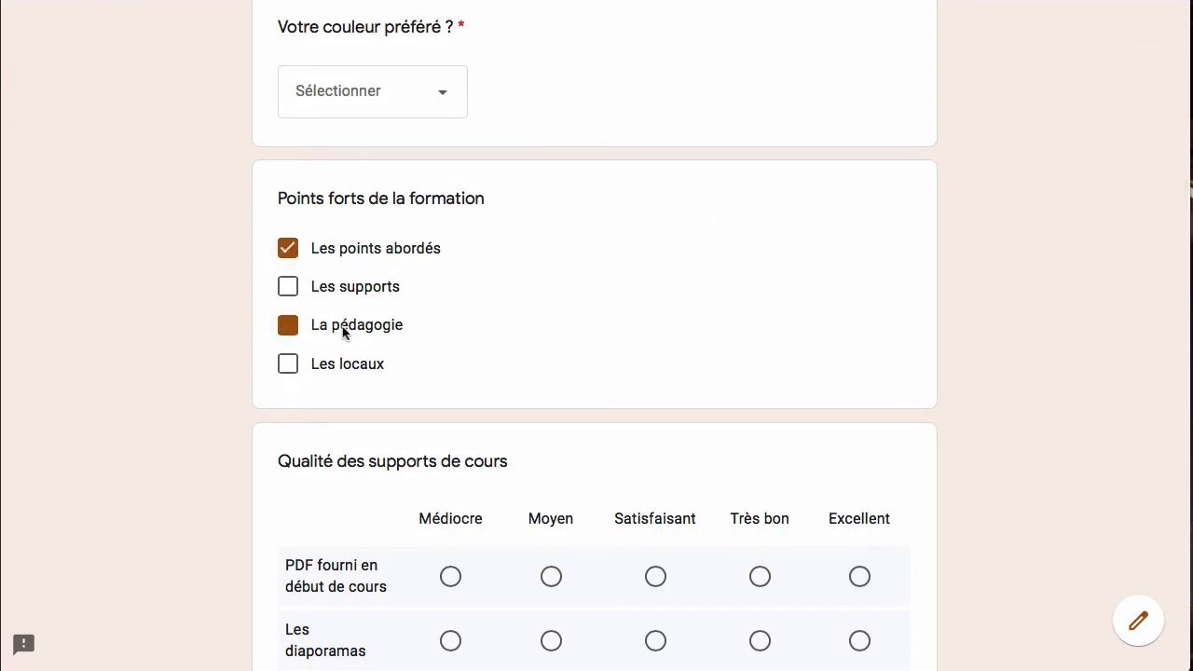
left_click(343, 333)
left_click(328, 295)
left_click(351, 369)
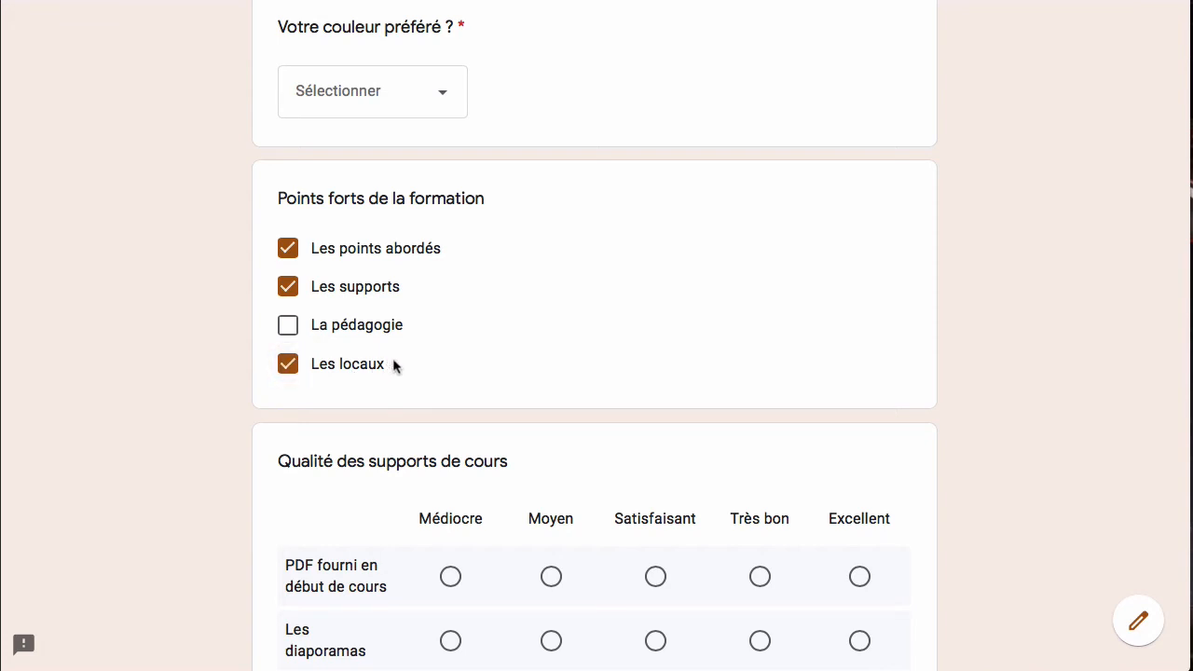
Look through the remaining questions of the previewed form, close the preview and return to the form editor.
scroll(565, 373, "up", 10)
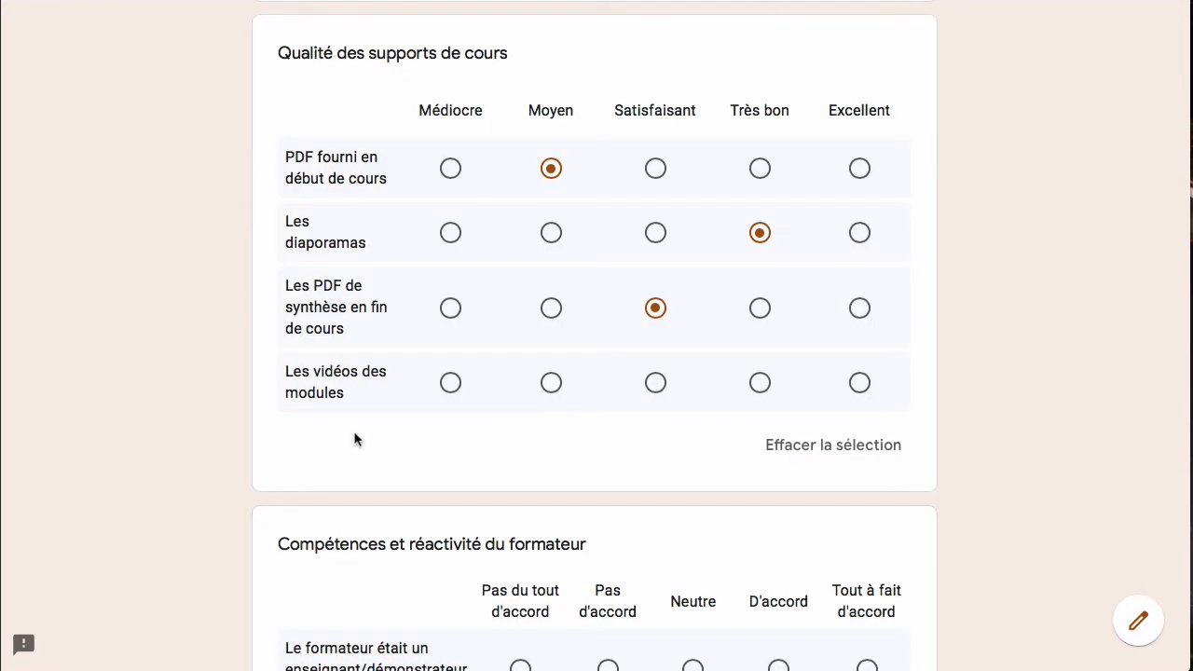
scroll(271, 445, "down", 5)
scroll(271, 445, "down", 10)
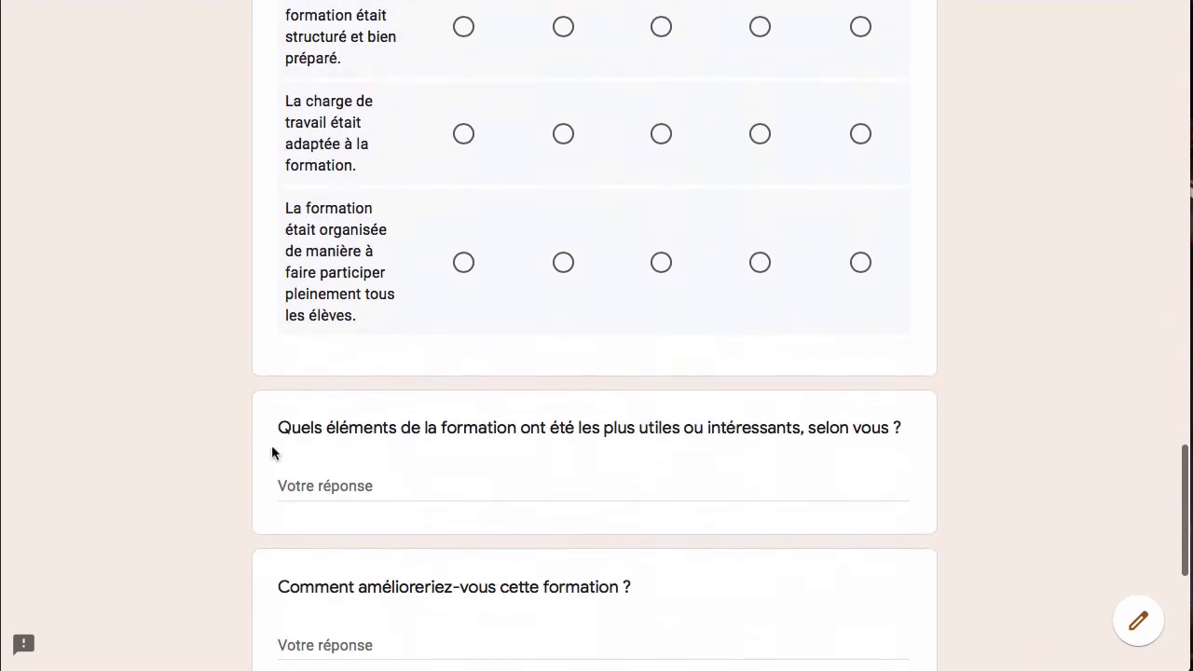
scroll(271, 444, "up", 15)
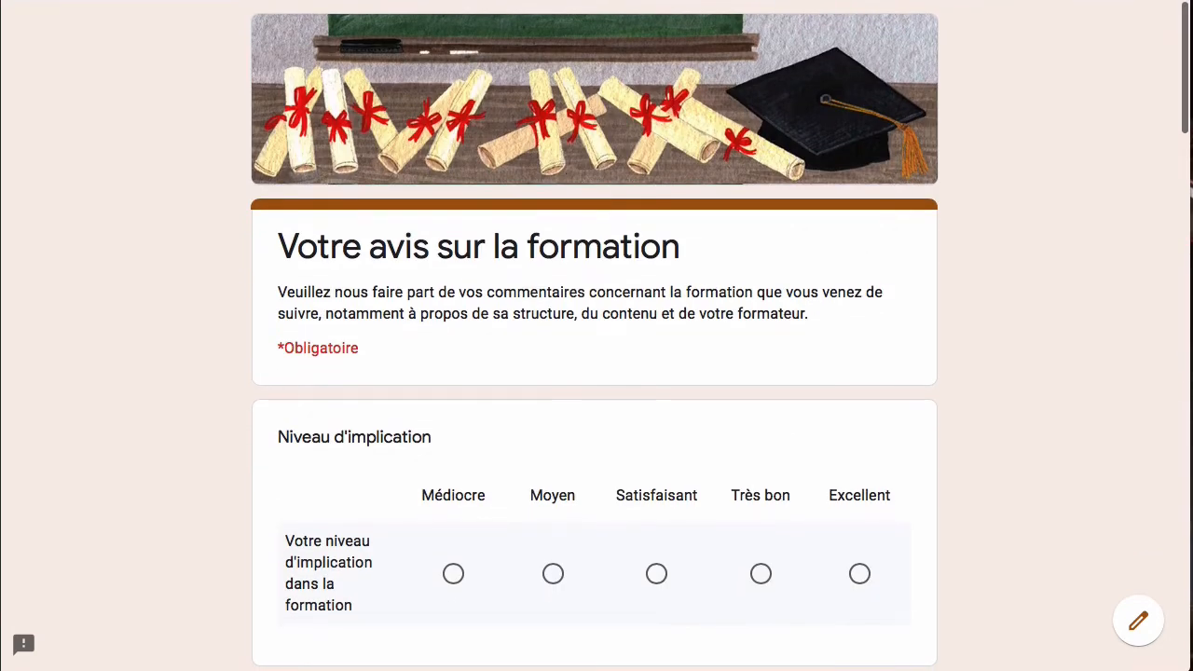
left_click(777, 2)
left_click(1192, 331)
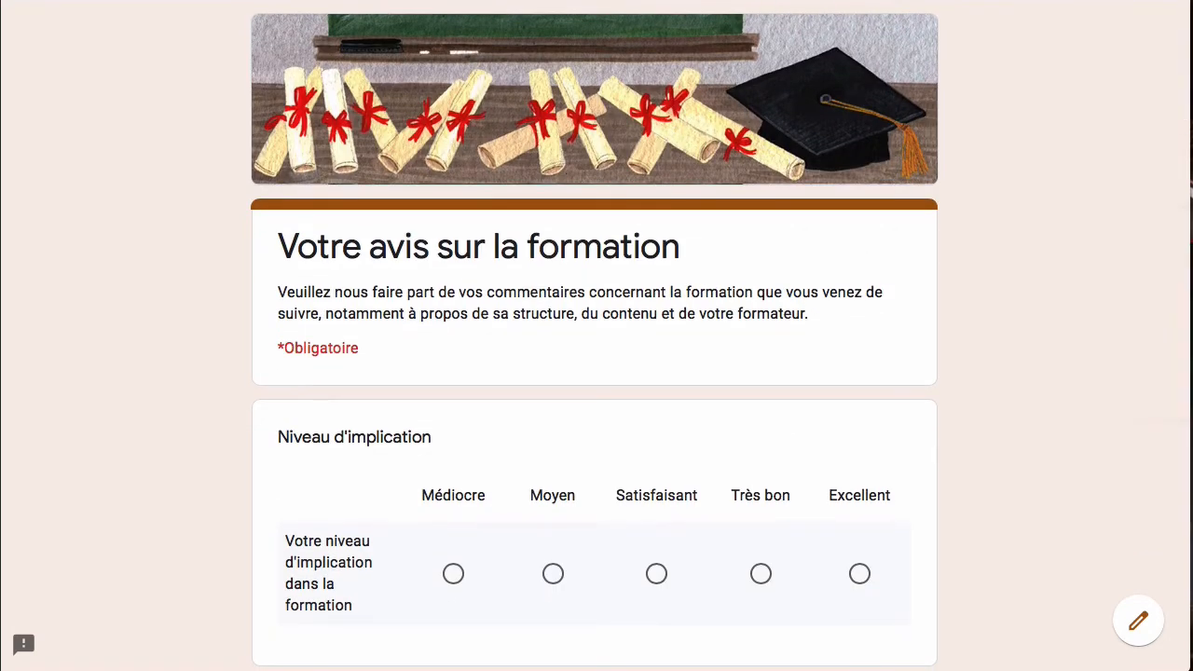
key("super+w")
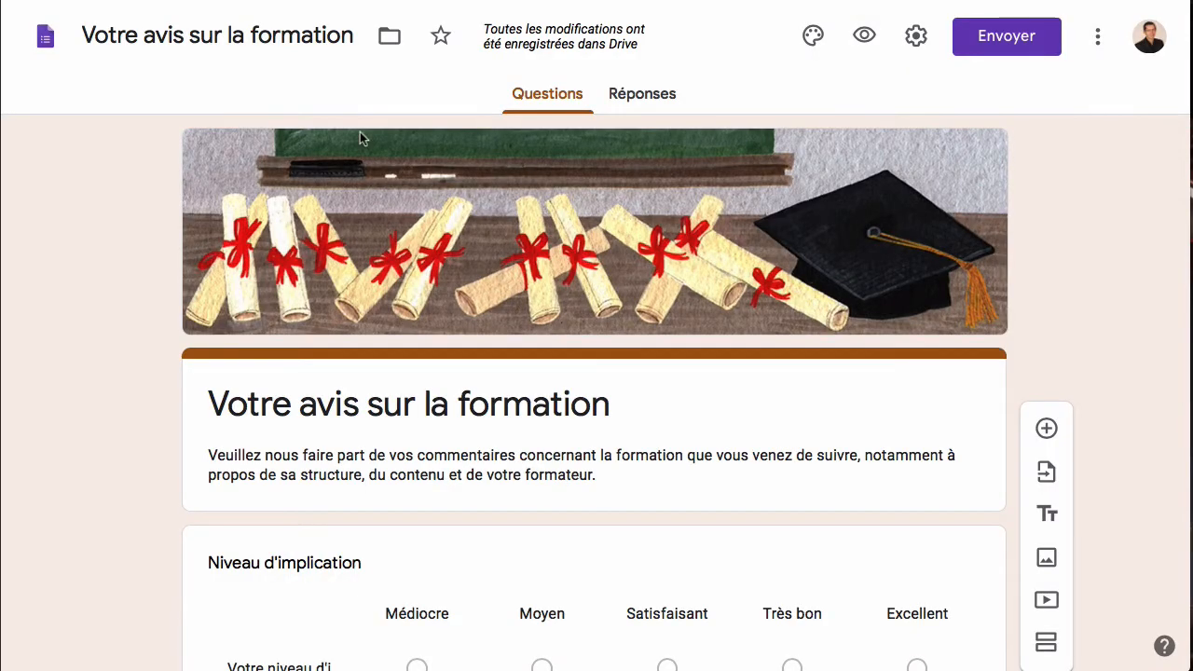
Try the Turquoise #009688 theme colour and check how the form looks with it.
left_click(809, 41)
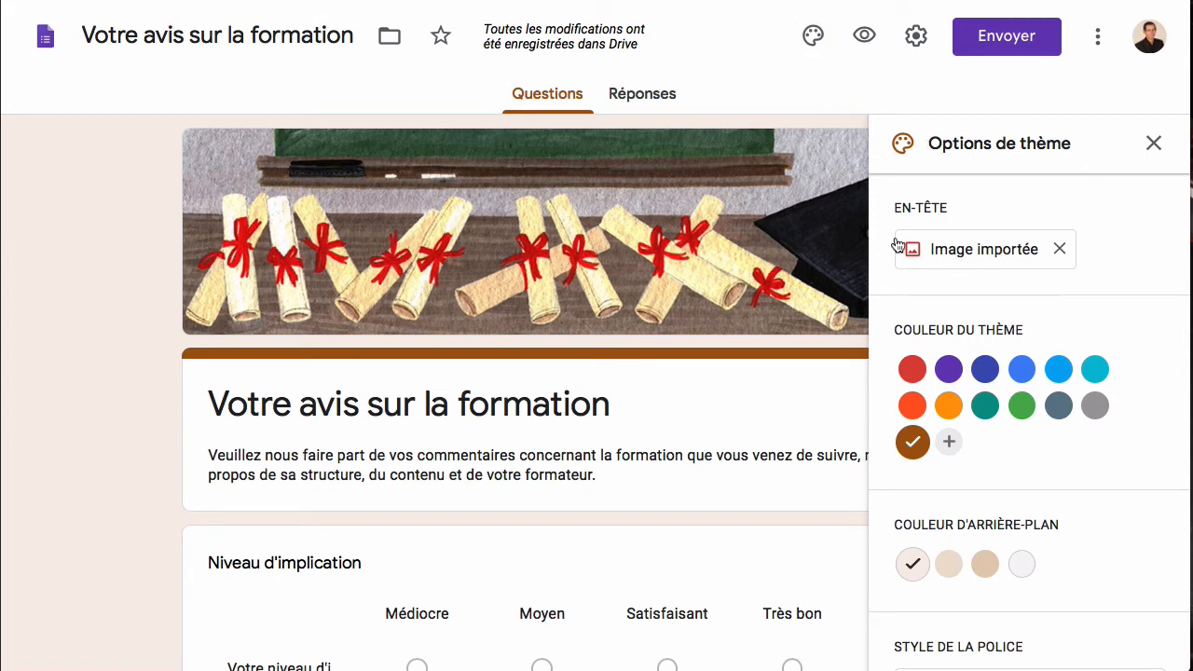
left_click(984, 406)
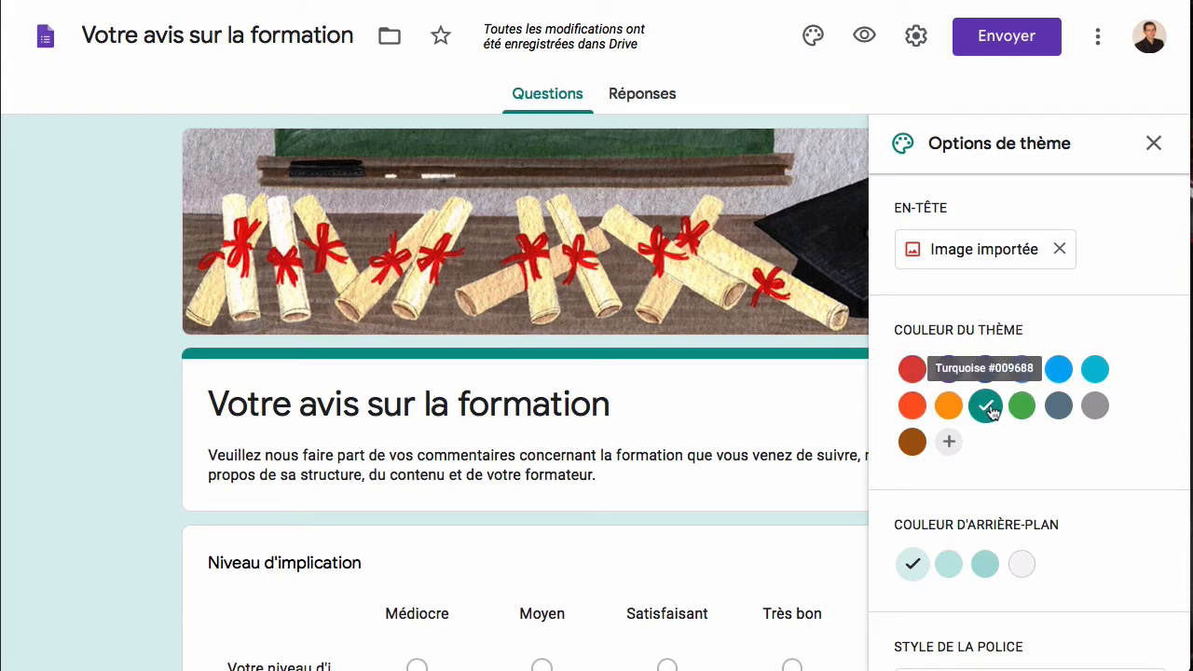
scroll(78, 342, "down", 5)
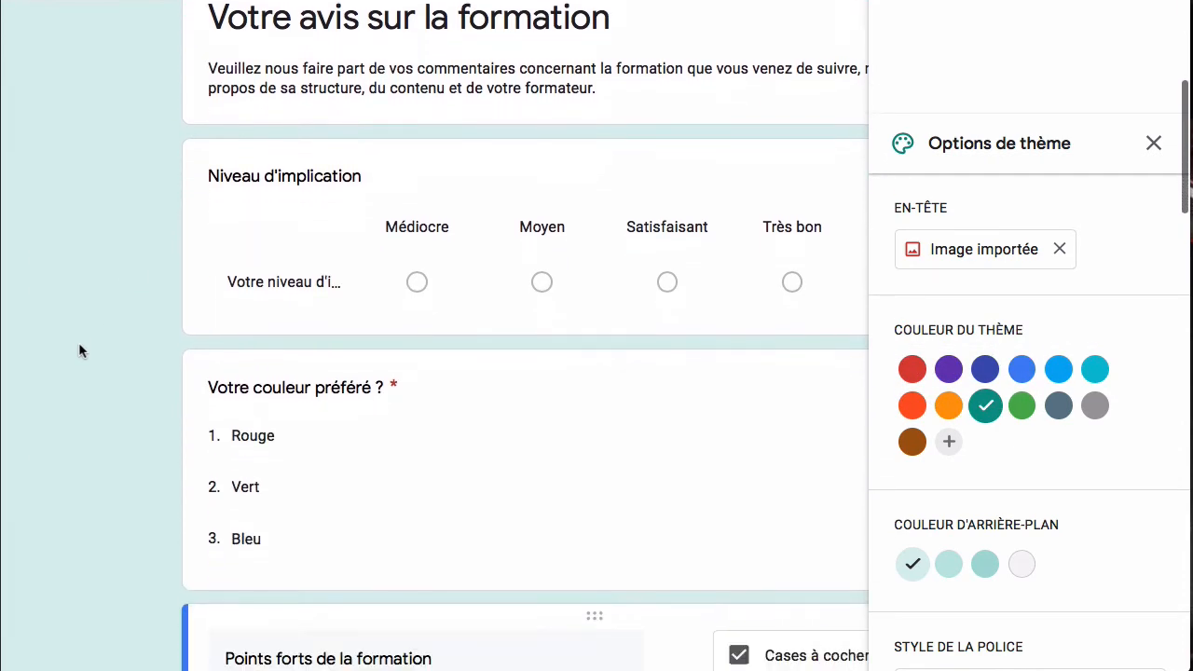
scroll(900, 376, "down", 2)
scroll(140, 345, "up", 3)
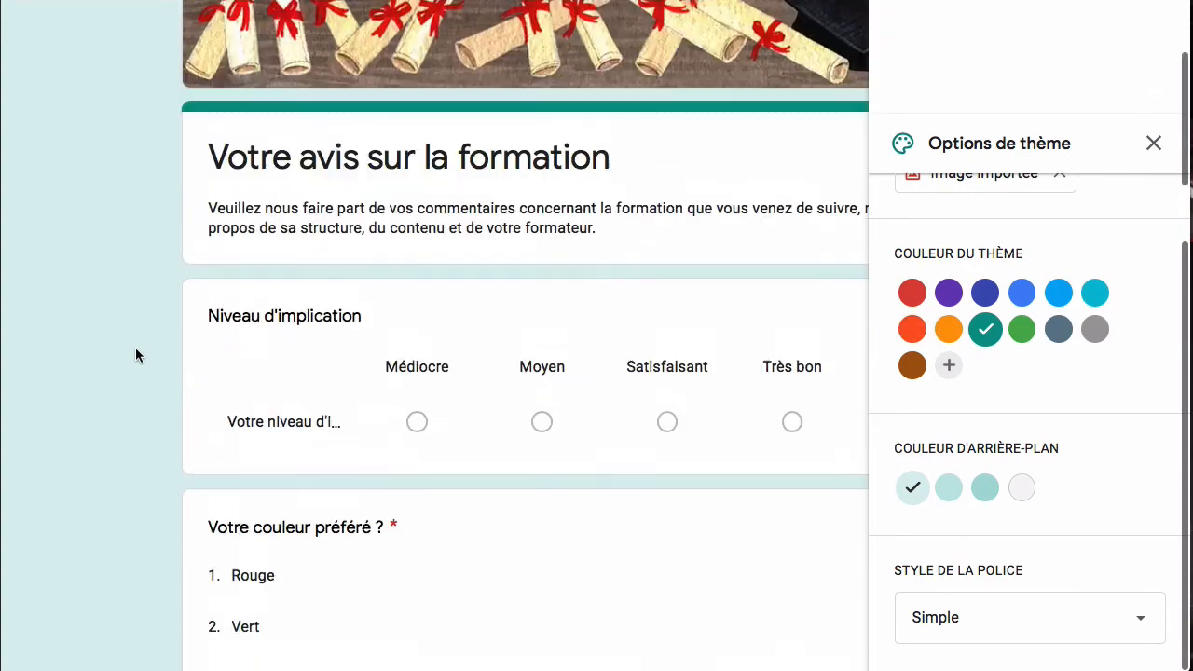
scroll(135, 354, "up", 2)
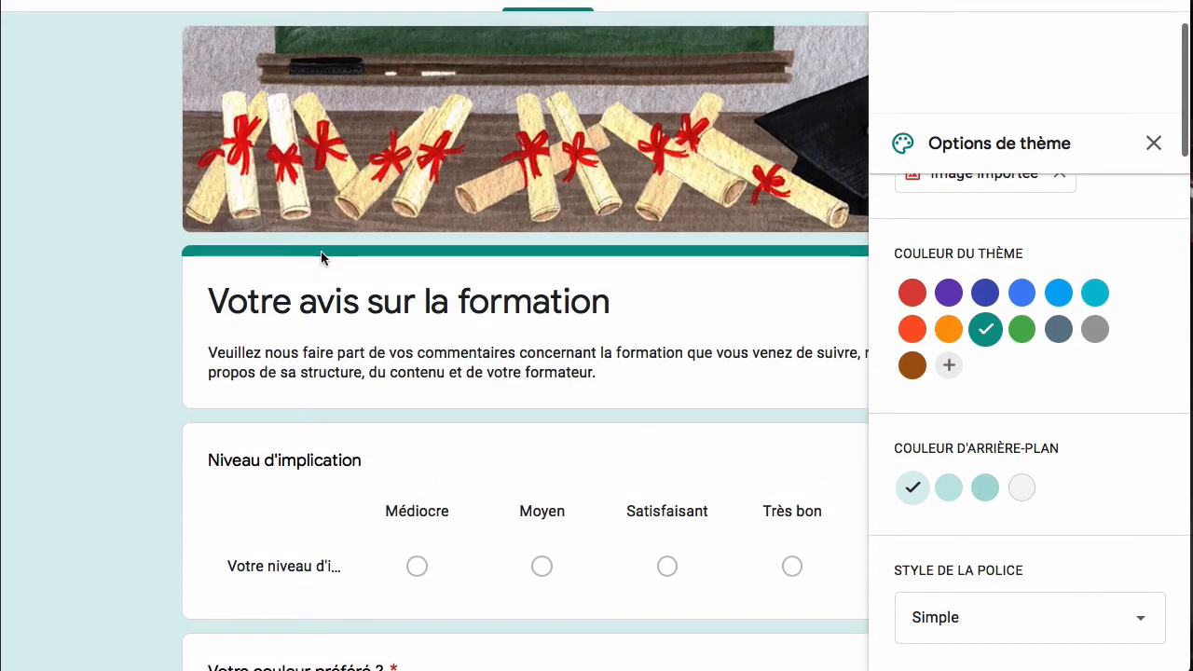
scroll(754, 394, "down", 1)
scroll(754, 391, "down", 6)
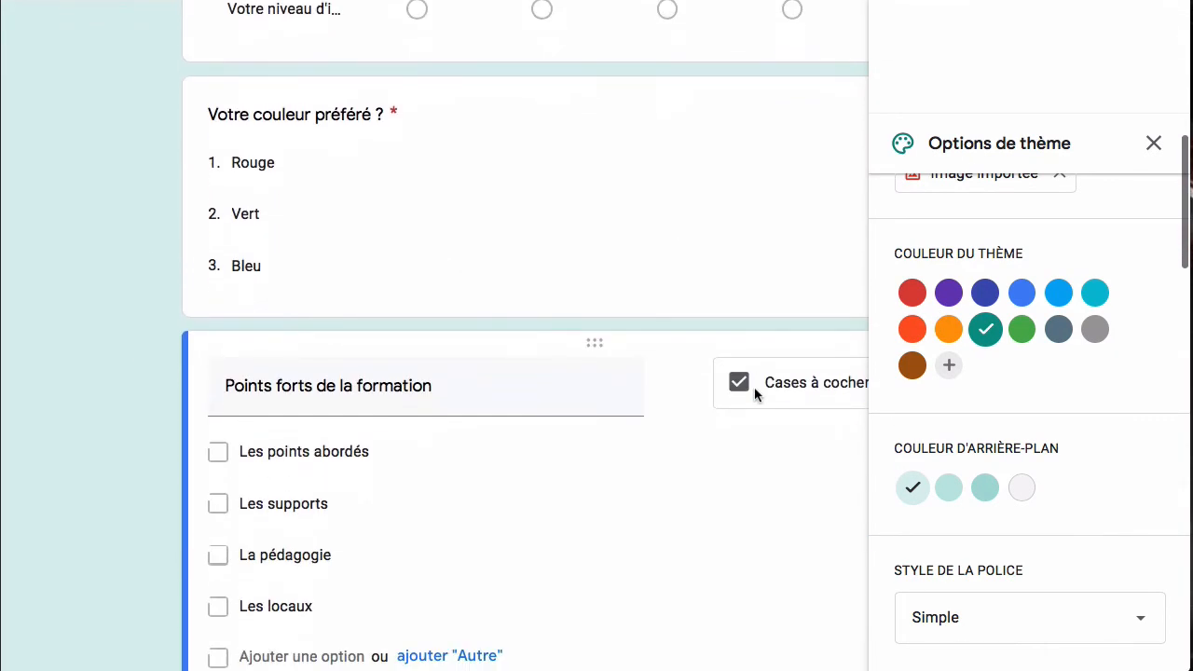
scroll(754, 391, "up", 7)
Try the Orange and Rouge orangé theme colours, restore the original brown and close the theme options.
left_click(945, 333)
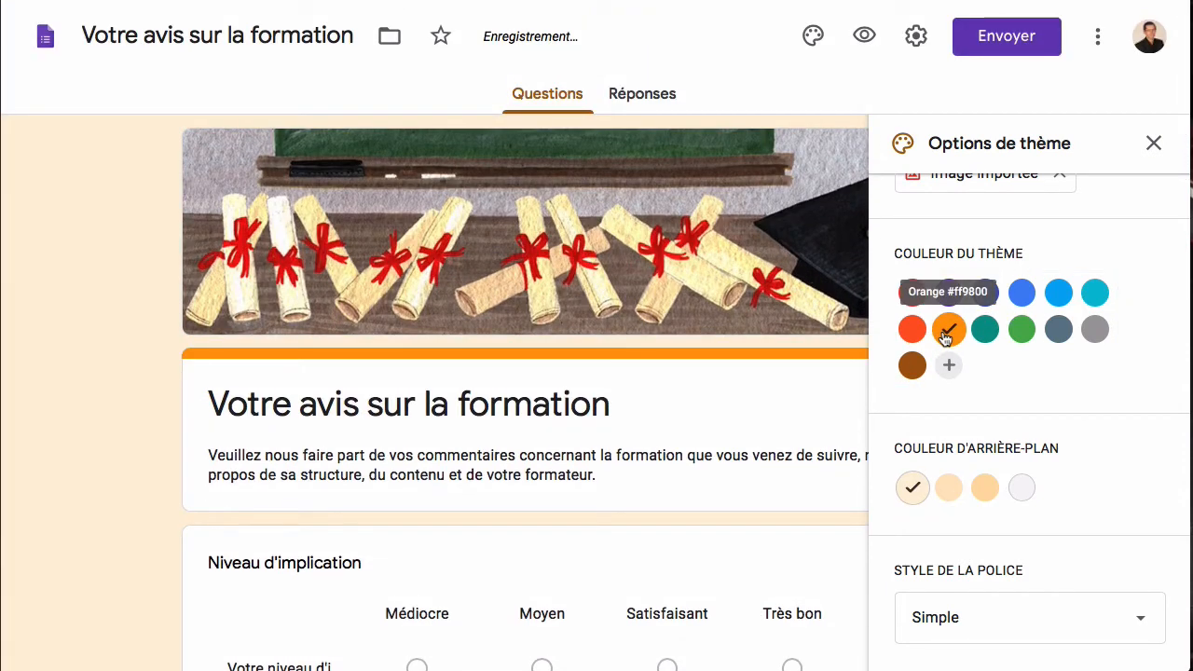
left_click(910, 331)
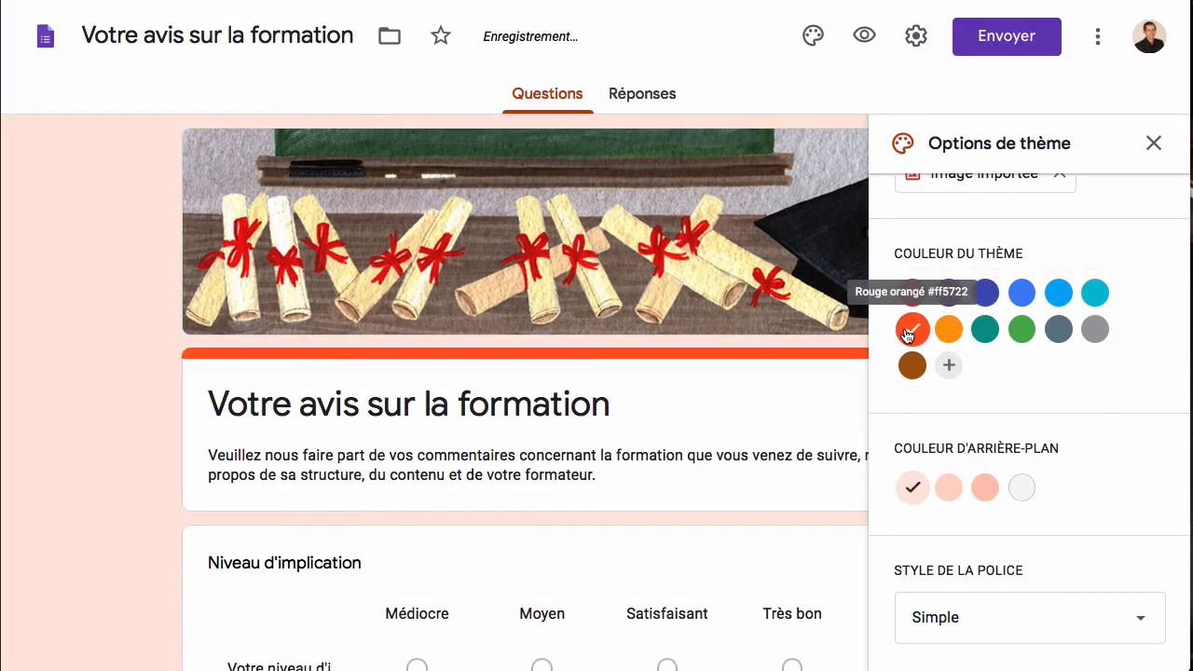
left_click(910, 366)
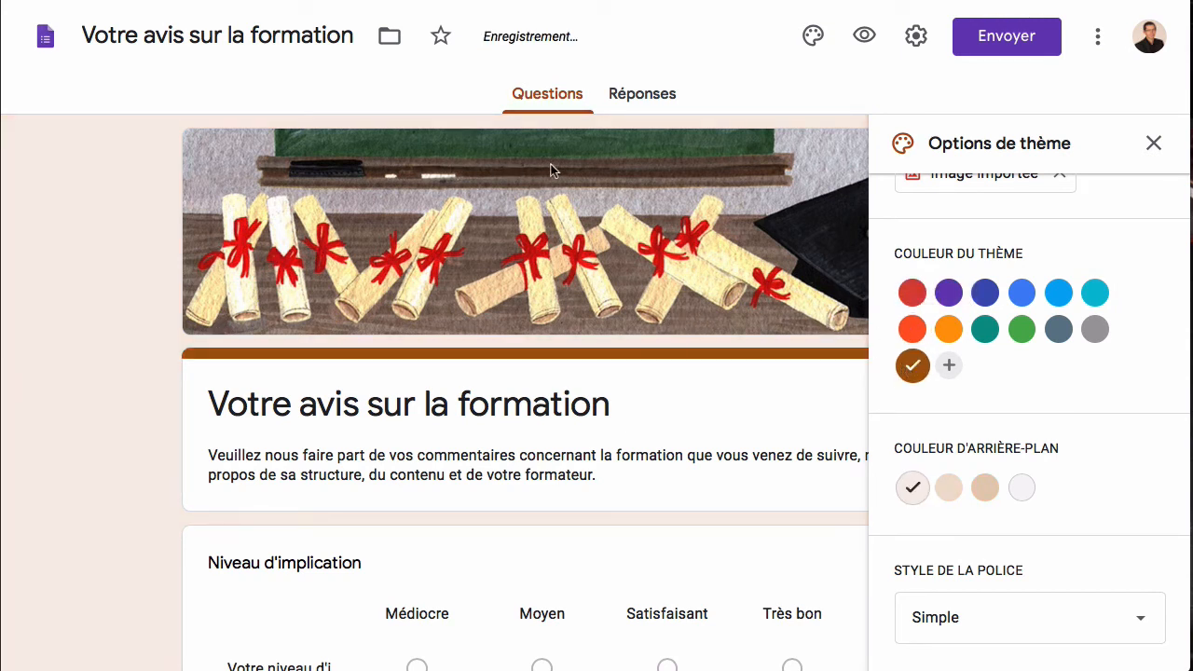
scroll(234, 466, "down", 2)
scroll(250, 462, "up", 2)
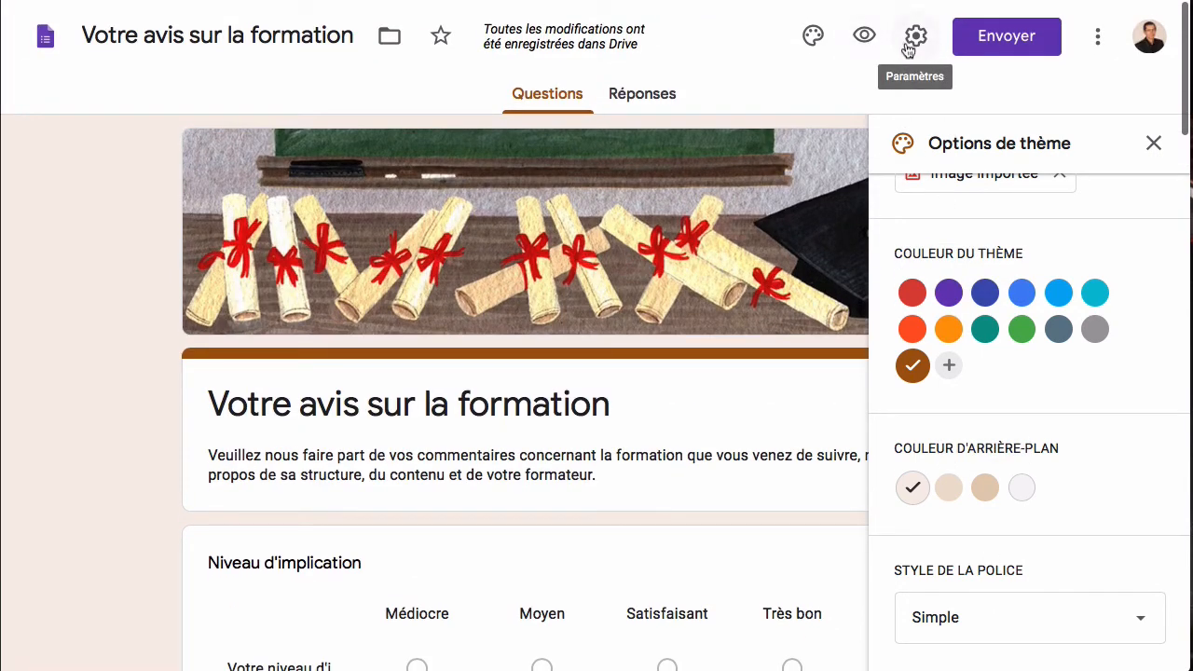
left_click(1152, 145)
In the form's presentation settings, disable the link for sending another response and set the confirmation message to "Merci pour votre participation".
left_click(912, 39)
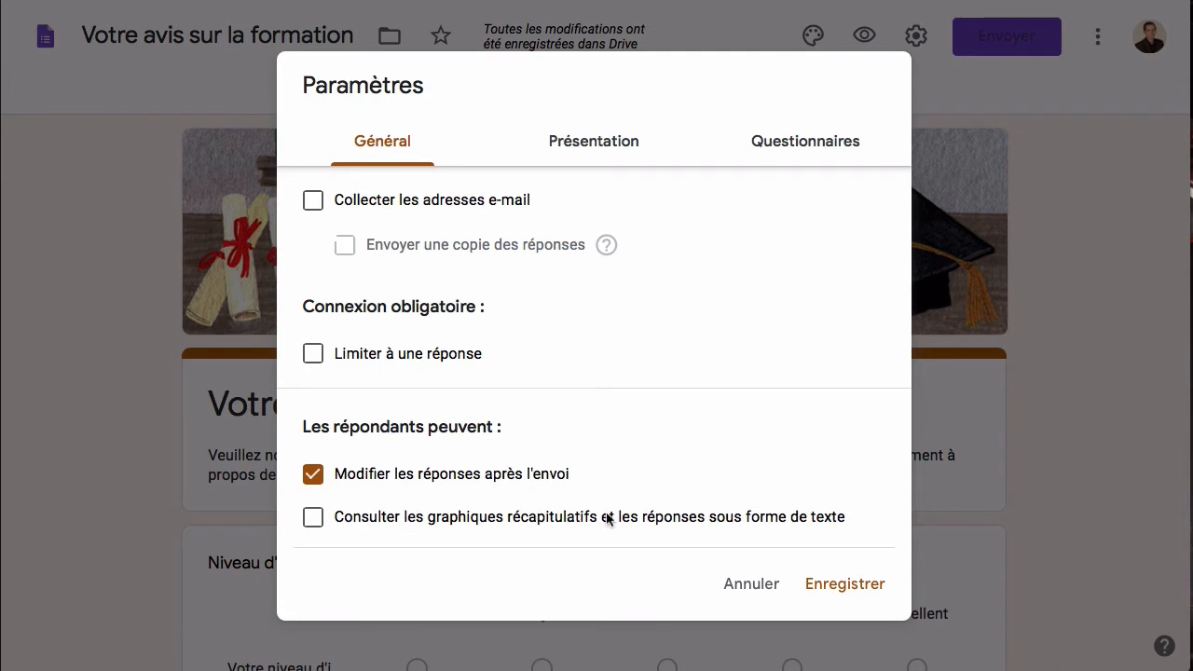
left_click(565, 154)
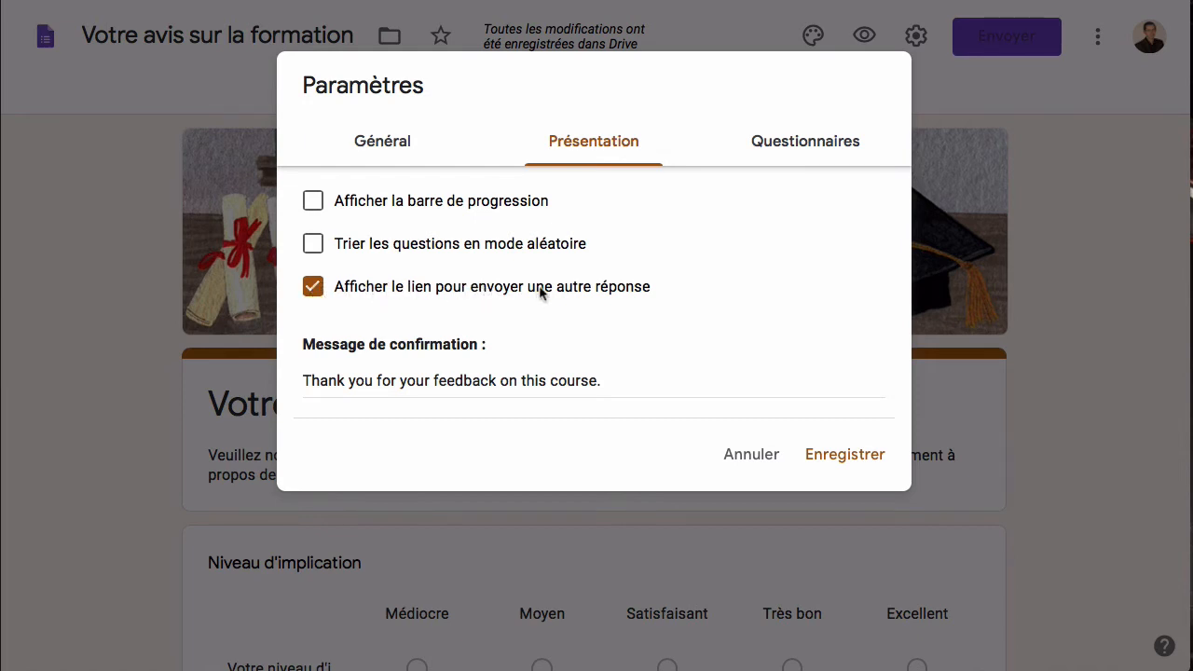
left_click(311, 289)
triple_click(399, 381)
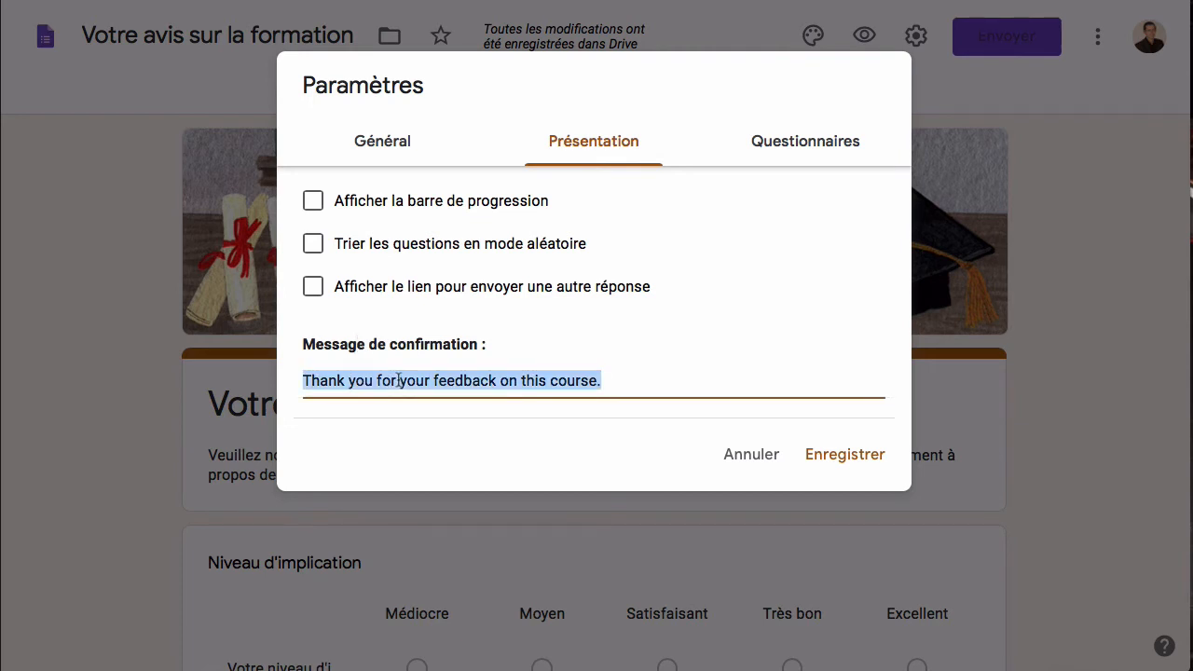
type("M")
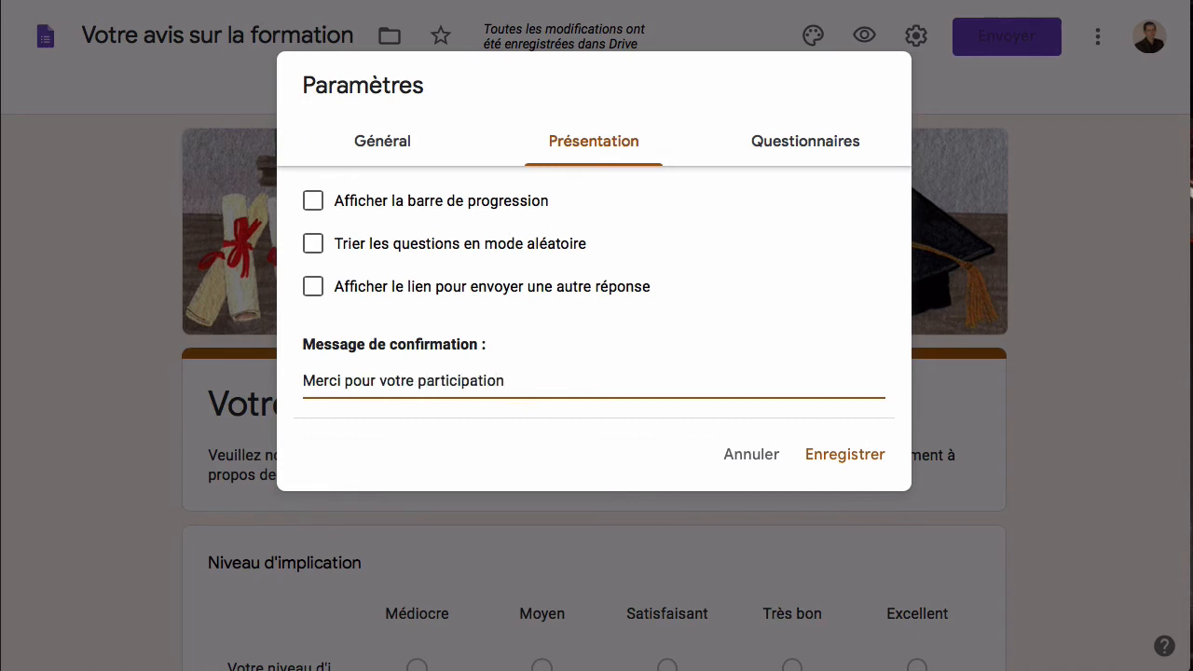
Save the presentation settings and look over the form's questions in the editor.
left_click(845, 457)
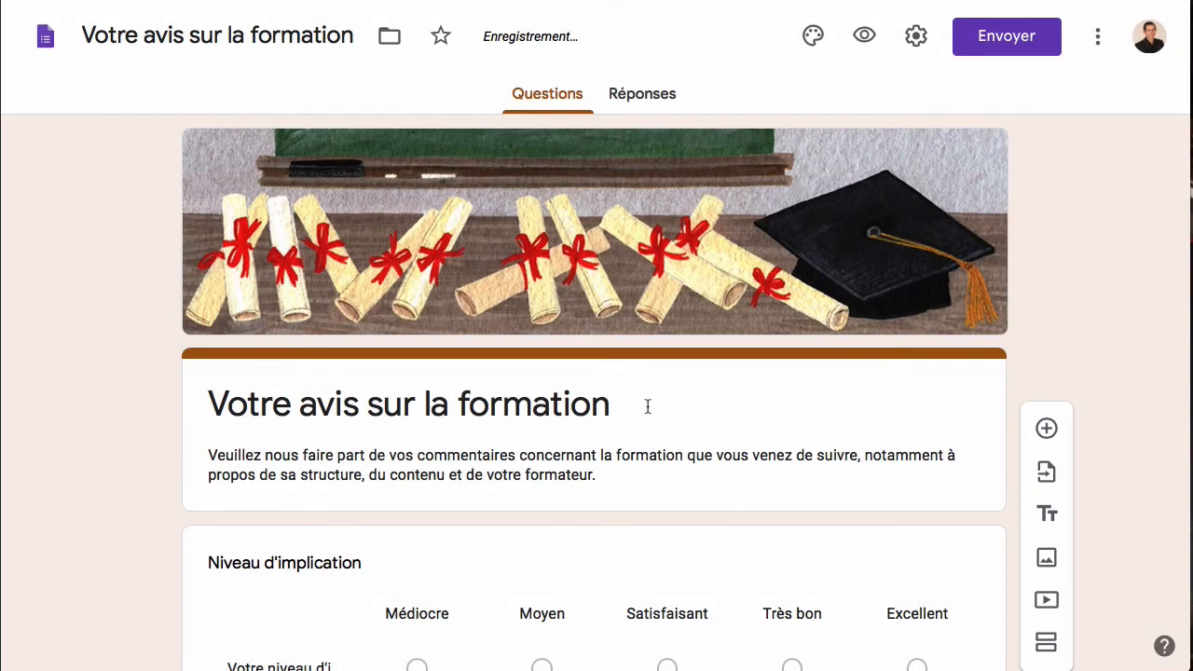
scroll(648, 407, "down", 13)
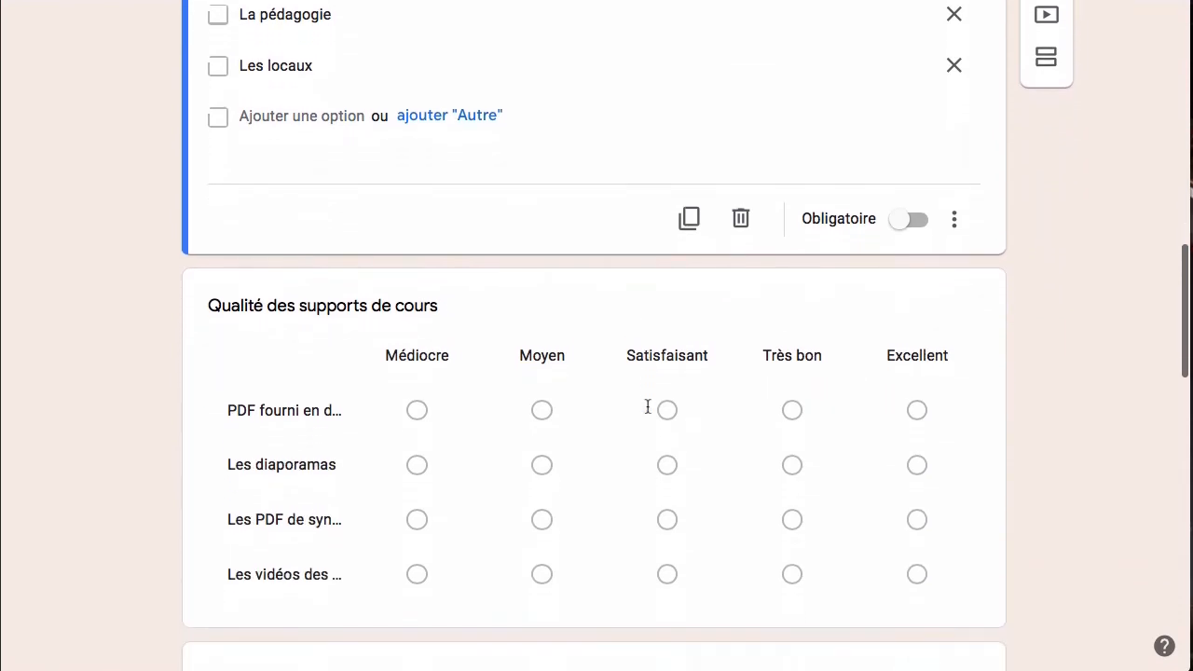
scroll(648, 406, "down", 3)
scroll(648, 407, "up", 2)
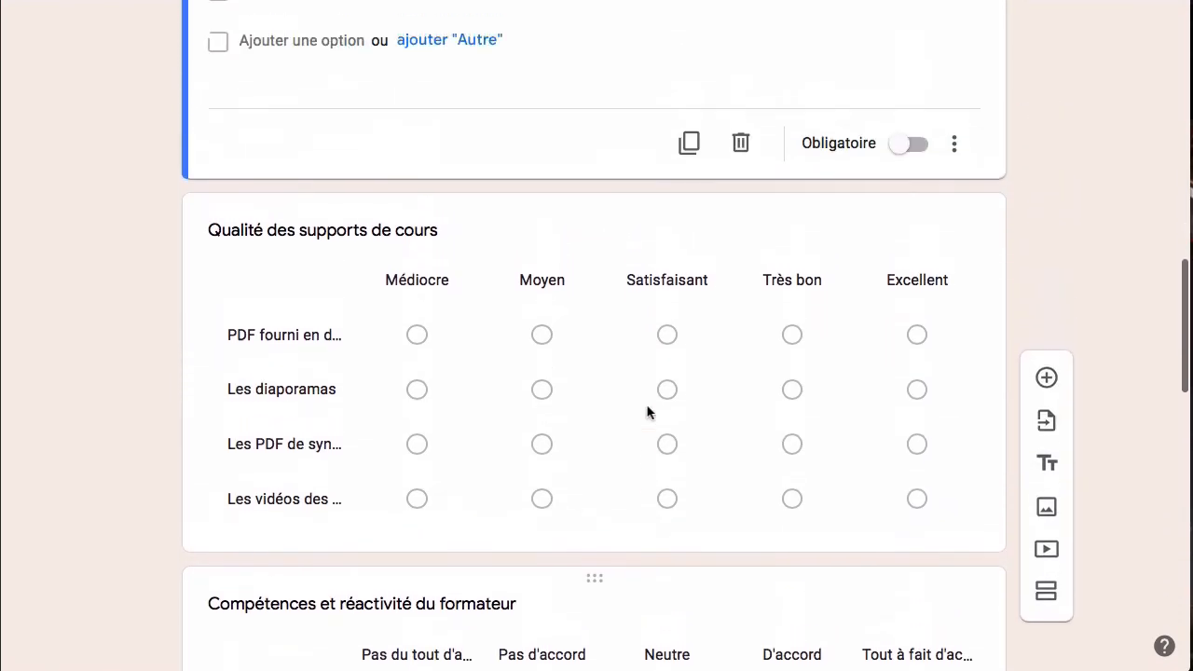
scroll(648, 410, "up", 1)
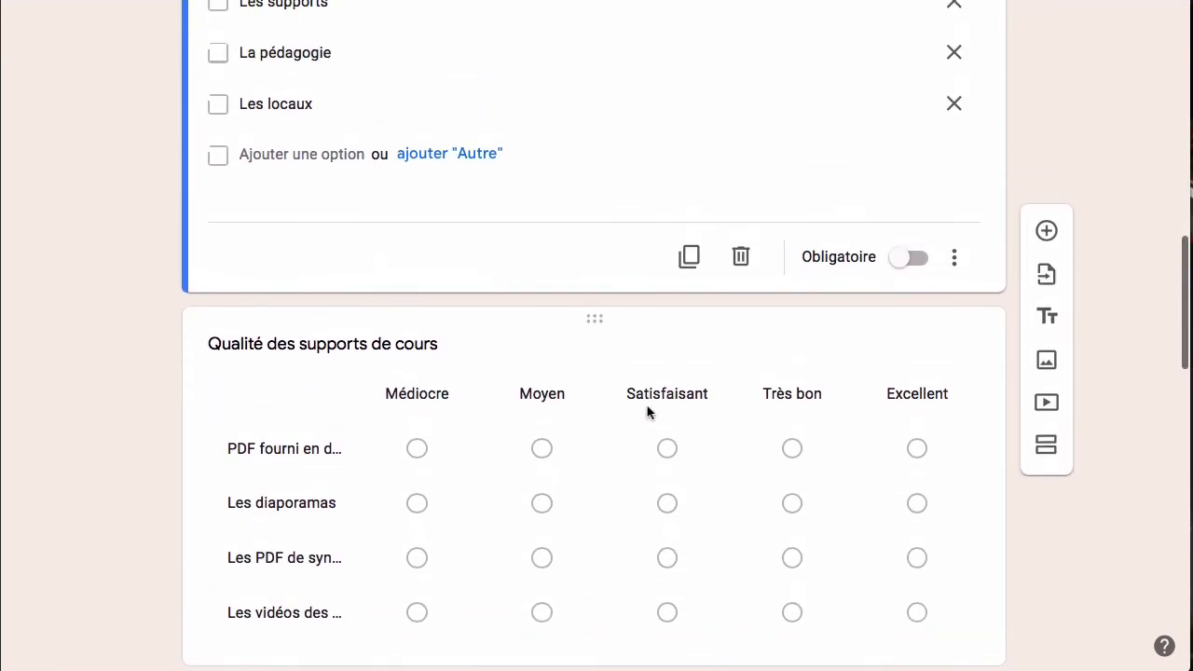
scroll(648, 413, "up", 3)
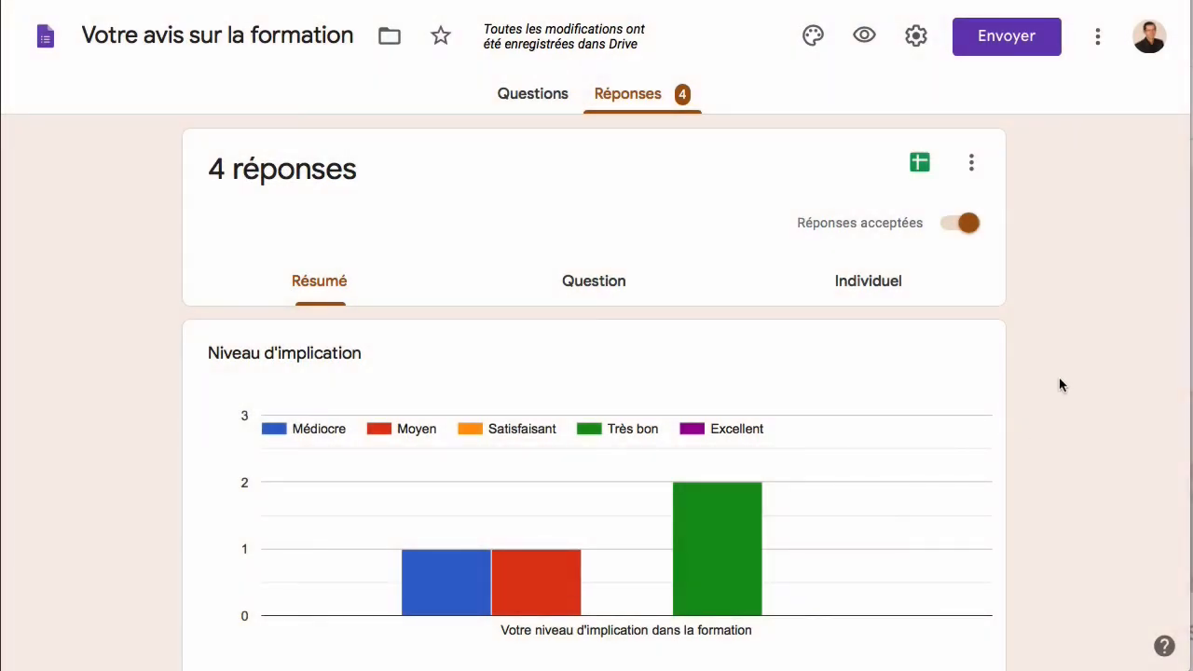
Examine the response summary charts for involvement level, favourite colour, training strengths and course material quality.
scroll(156, 268, "down", 1)
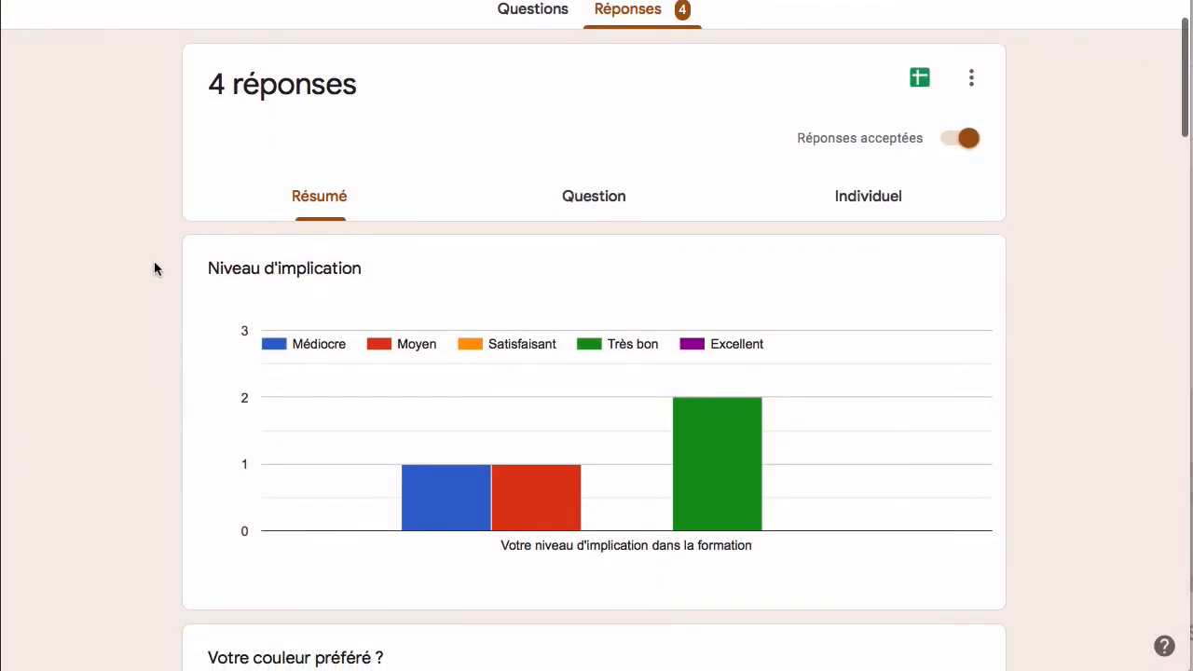
scroll(373, 214, "up", 1)
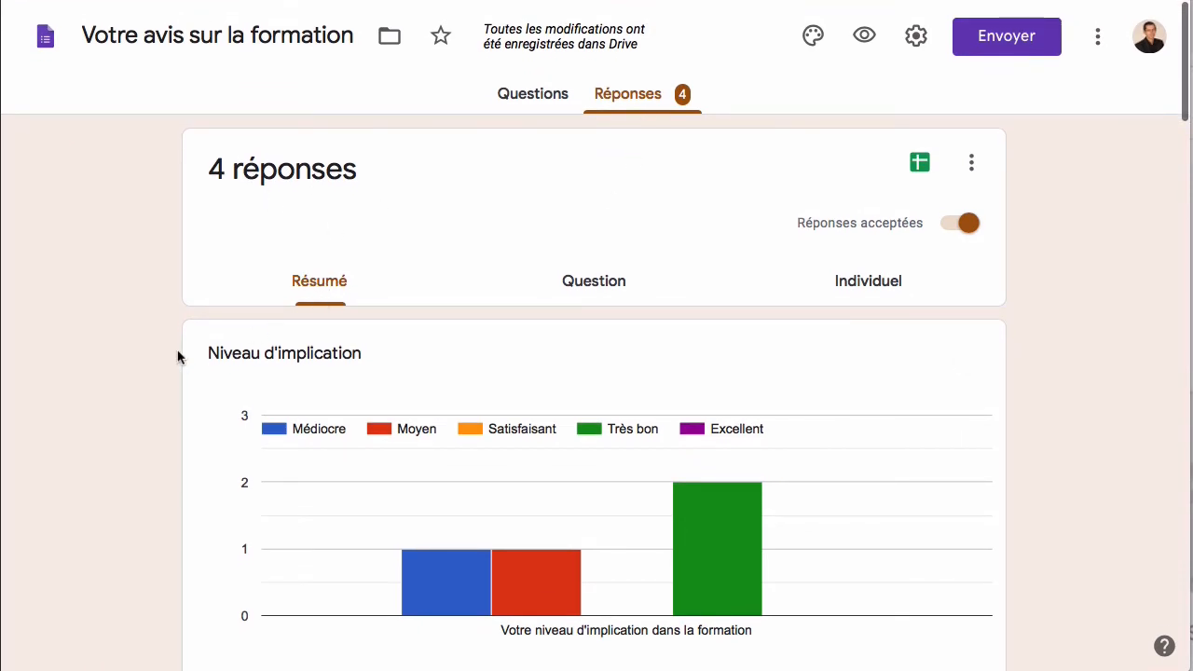
scroll(182, 357, "down", 2)
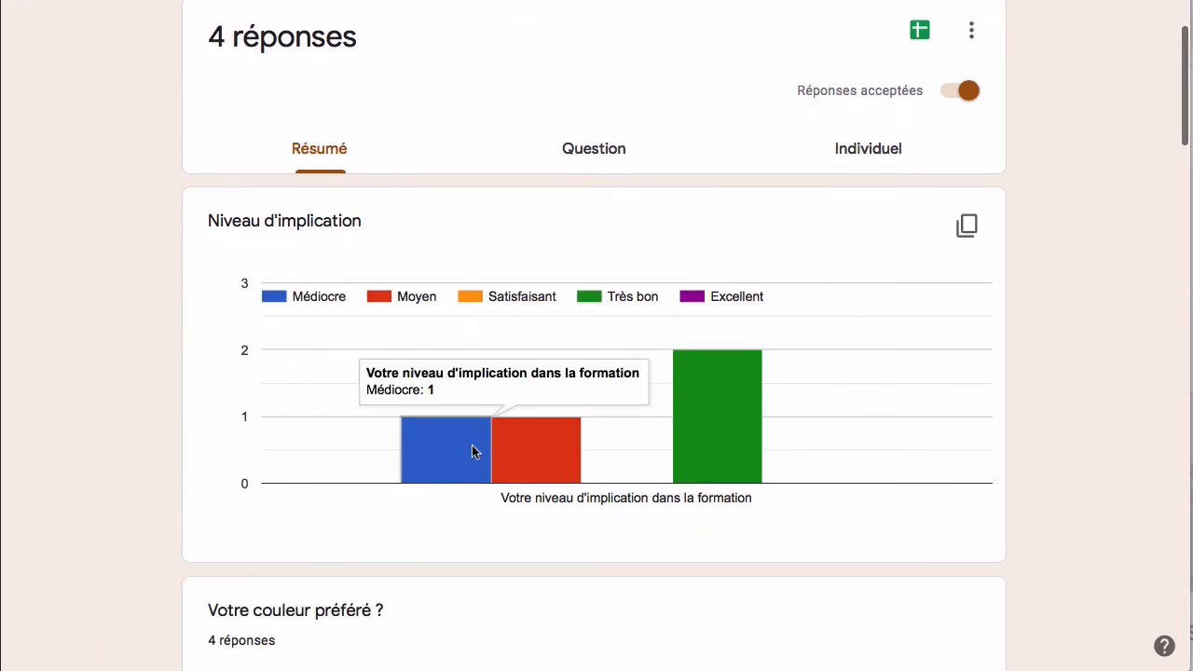
mouse_move(718, 441)
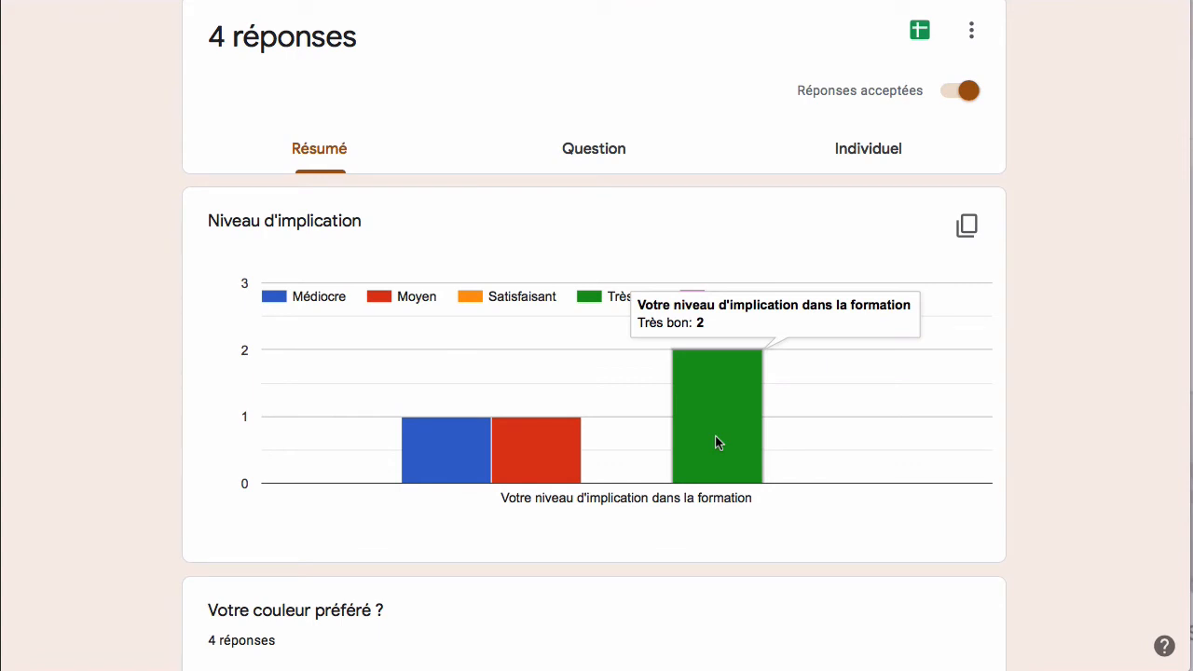
scroll(715, 435, "down", 5)
mouse_move(471, 456)
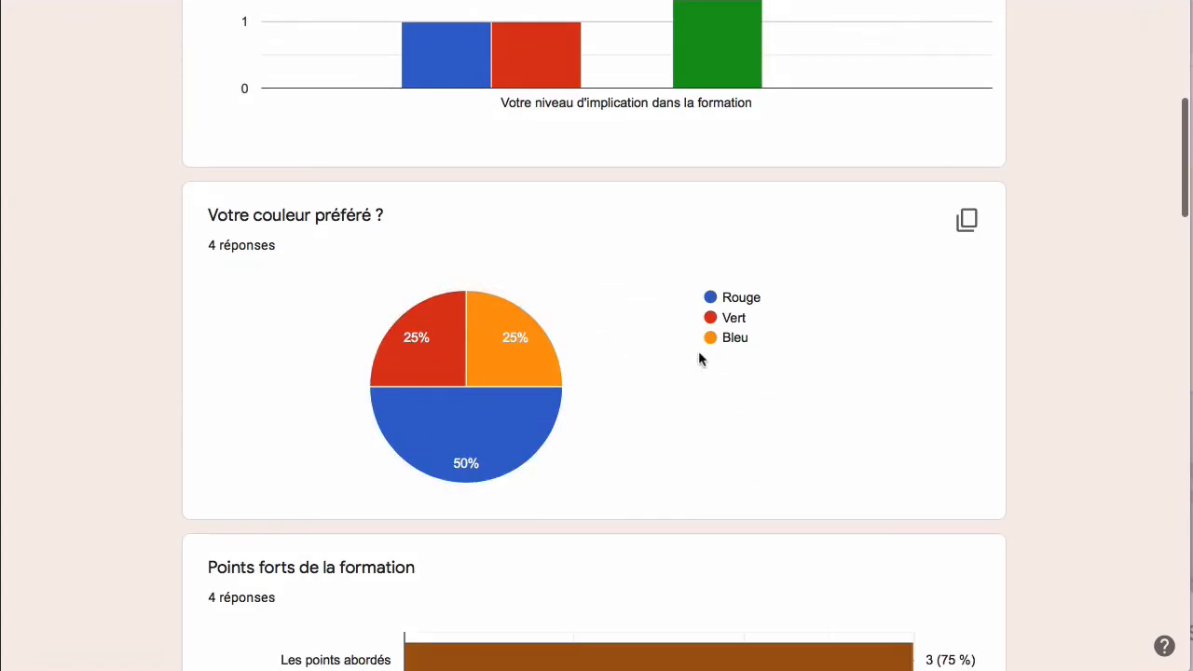
scroll(722, 363, "down", 5)
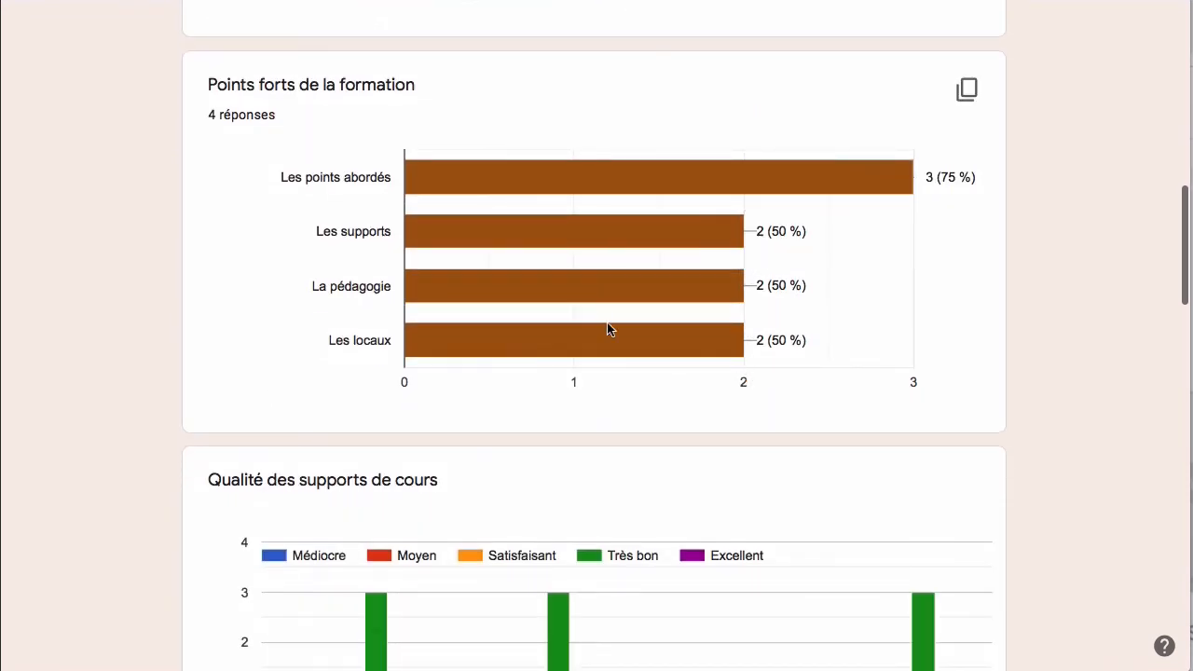
scroll(810, 362, "down", 4)
mouse_move(713, 362)
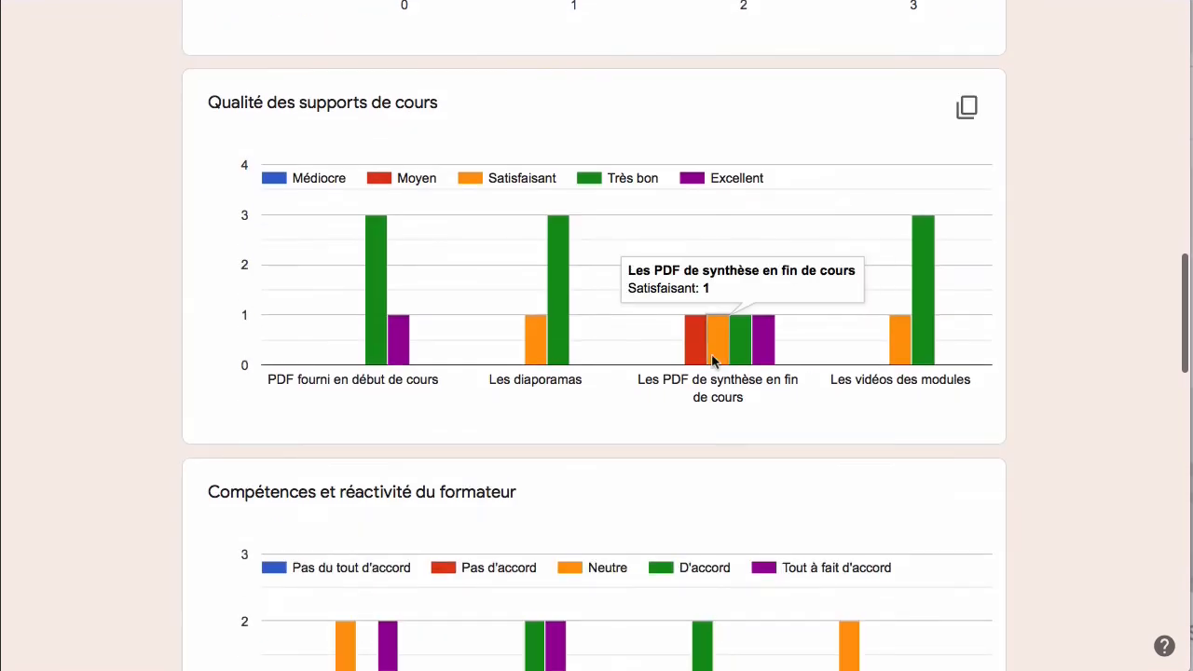
mouse_move(377, 352)
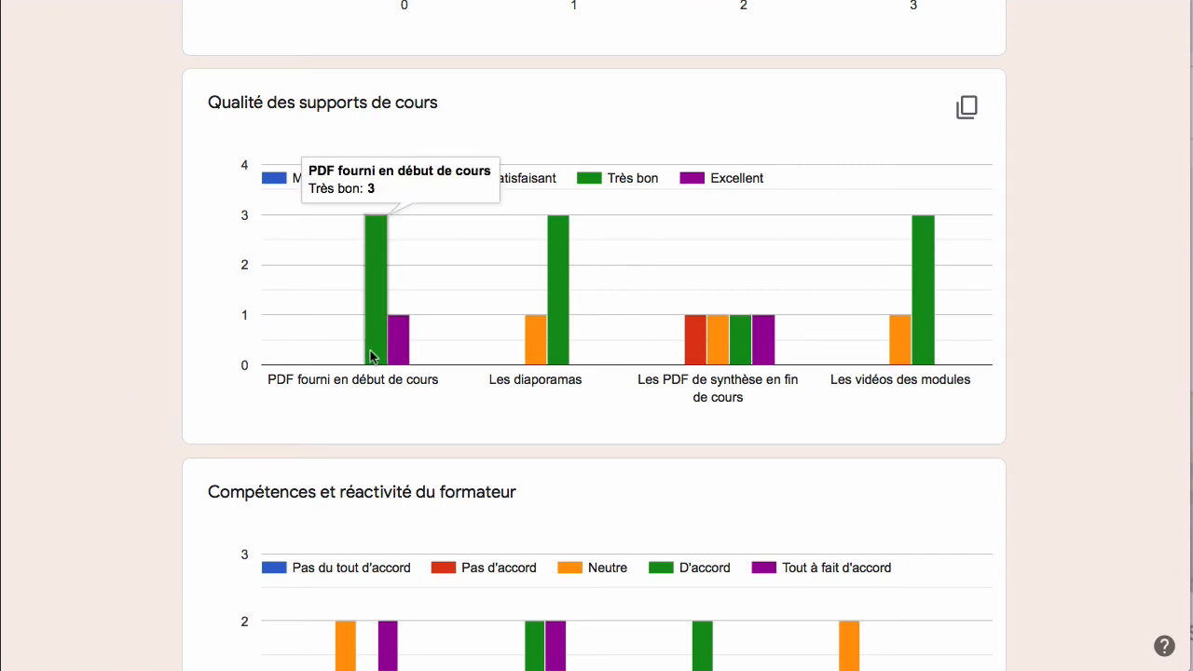
Review the remaining response summaries on the trainer's skills, training content, written comments and reasons for choosing the training.
scroll(371, 356, "down", 3)
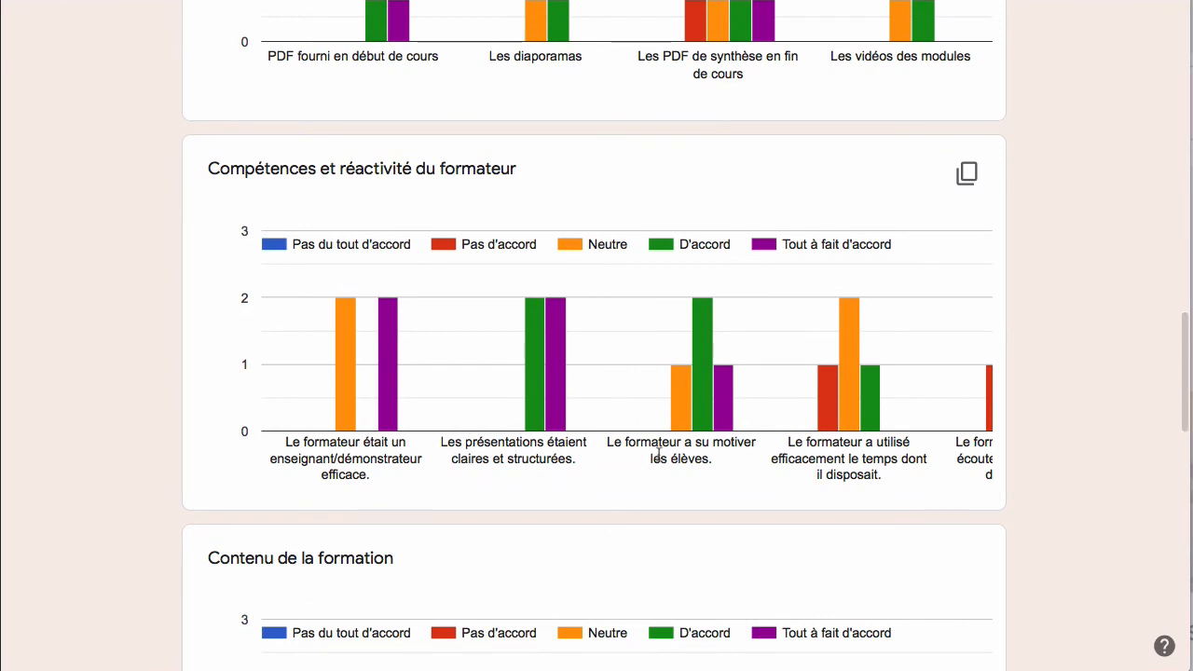
scroll(1018, 478, "down", 4)
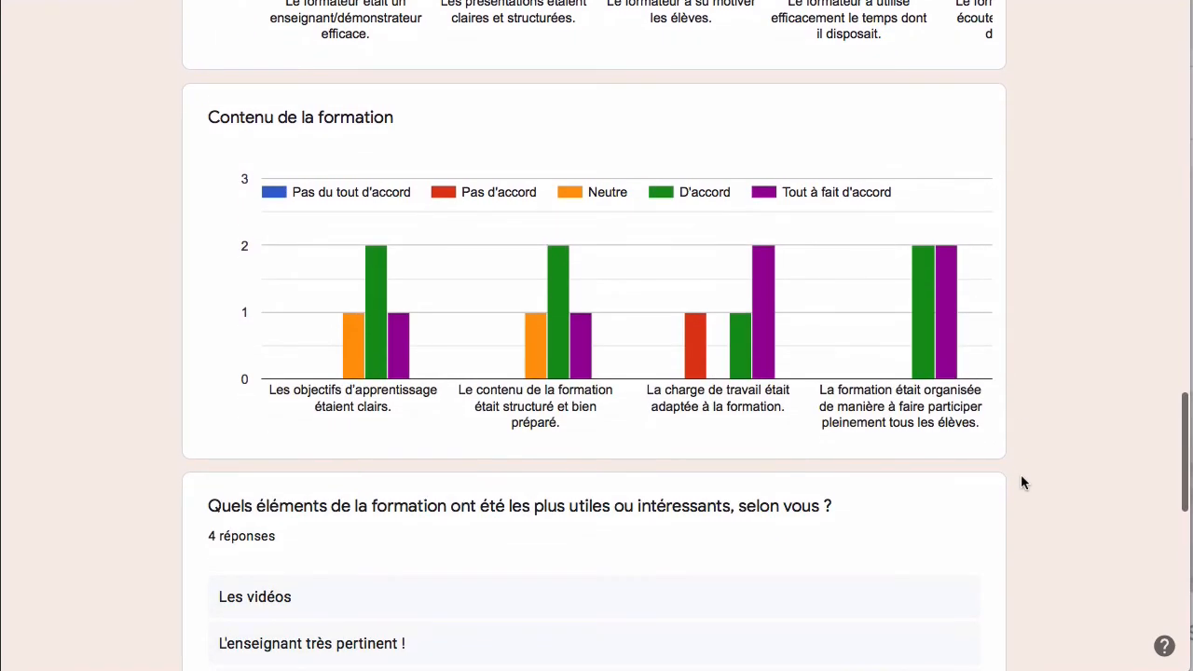
scroll(1021, 482, "down", 3)
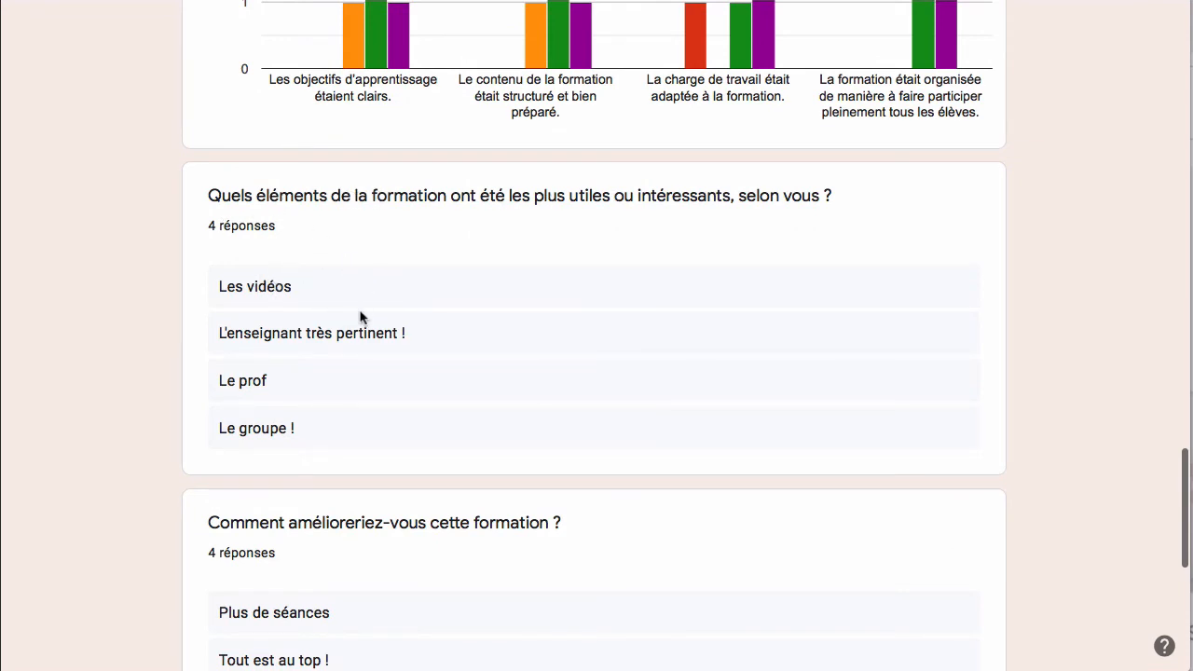
scroll(491, 427, "down", 1)
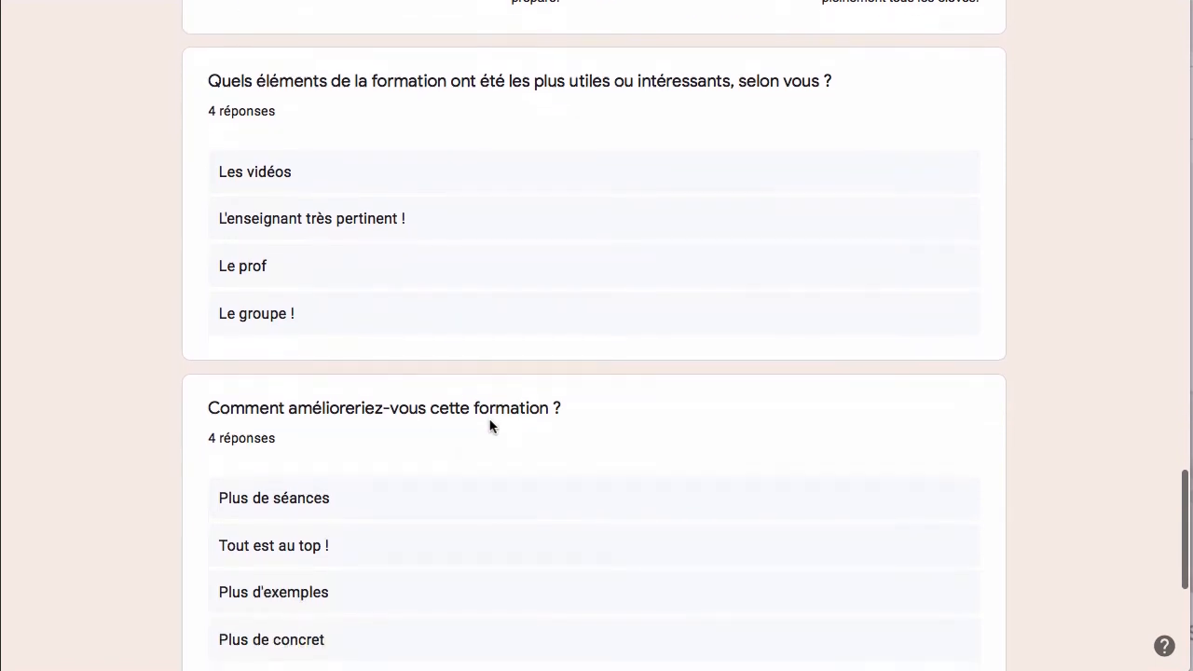
scroll(445, 301, "down", 2)
scroll(669, 456, "down", 2)
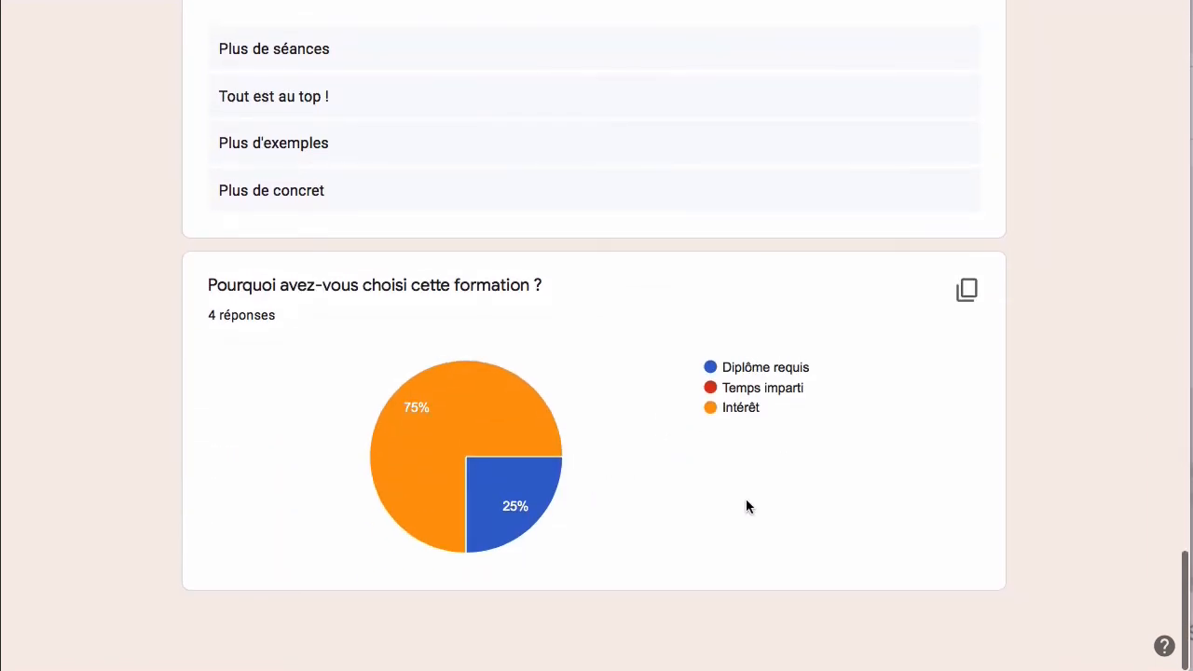
scroll(746, 506, "up", 20)
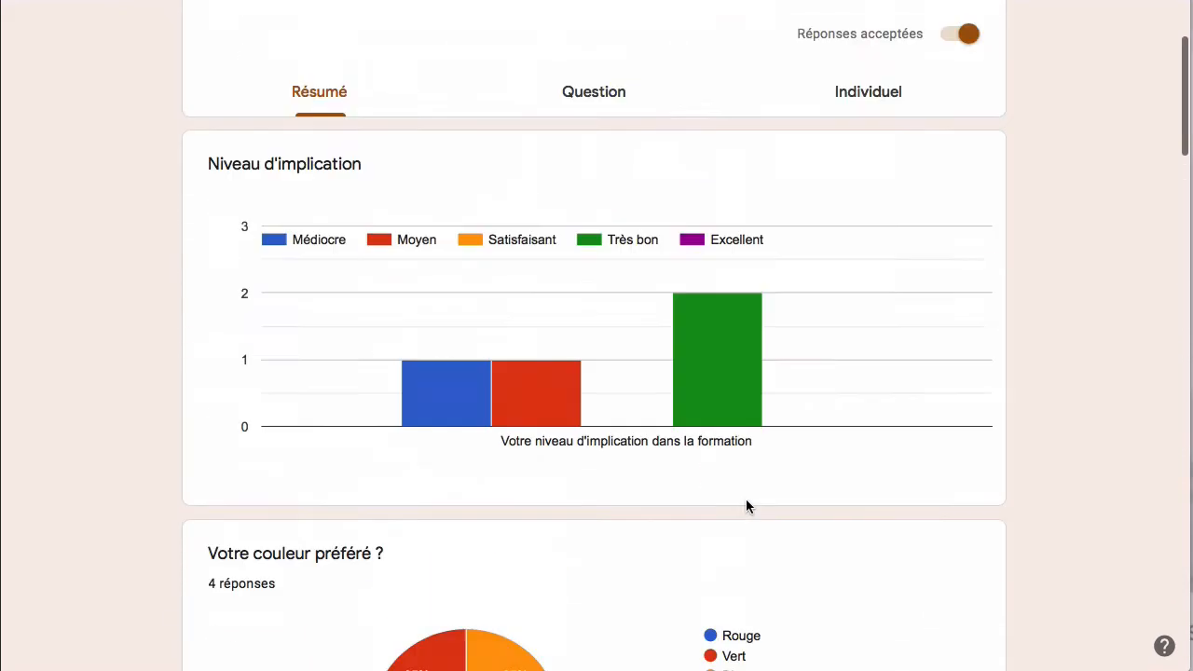
Show the responses by question and examine how the answers to "Niveau d'implication" are grouped.
scroll(745, 506, "up", 3)
left_click(575, 280)
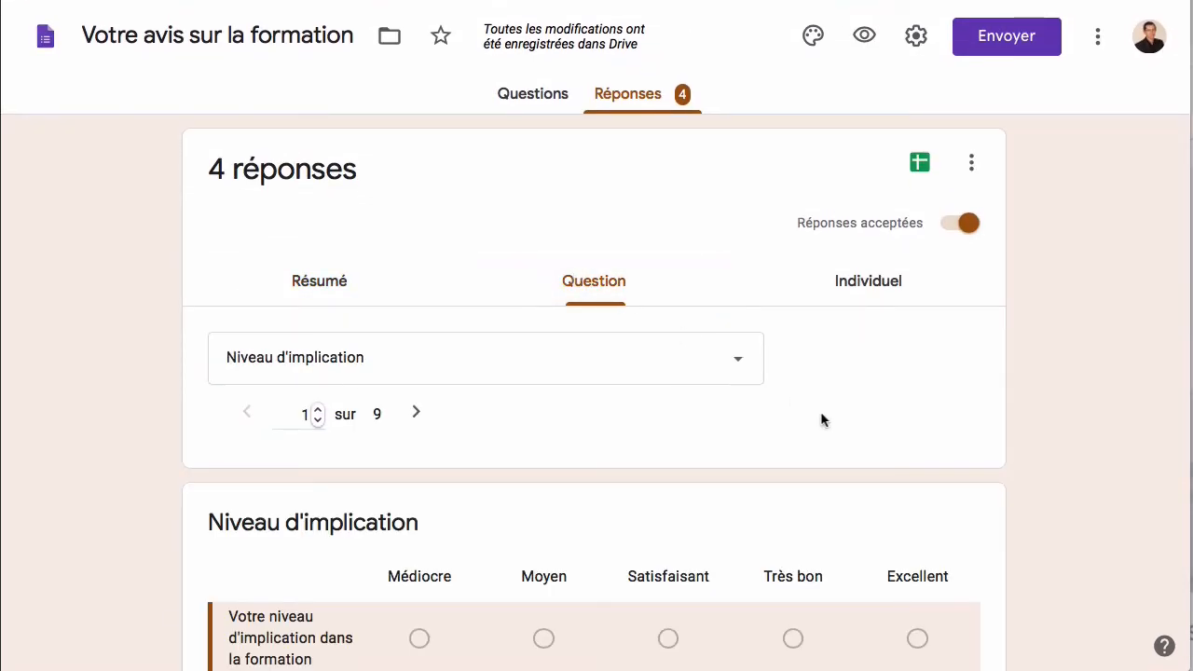
scroll(819, 416, "down", 2)
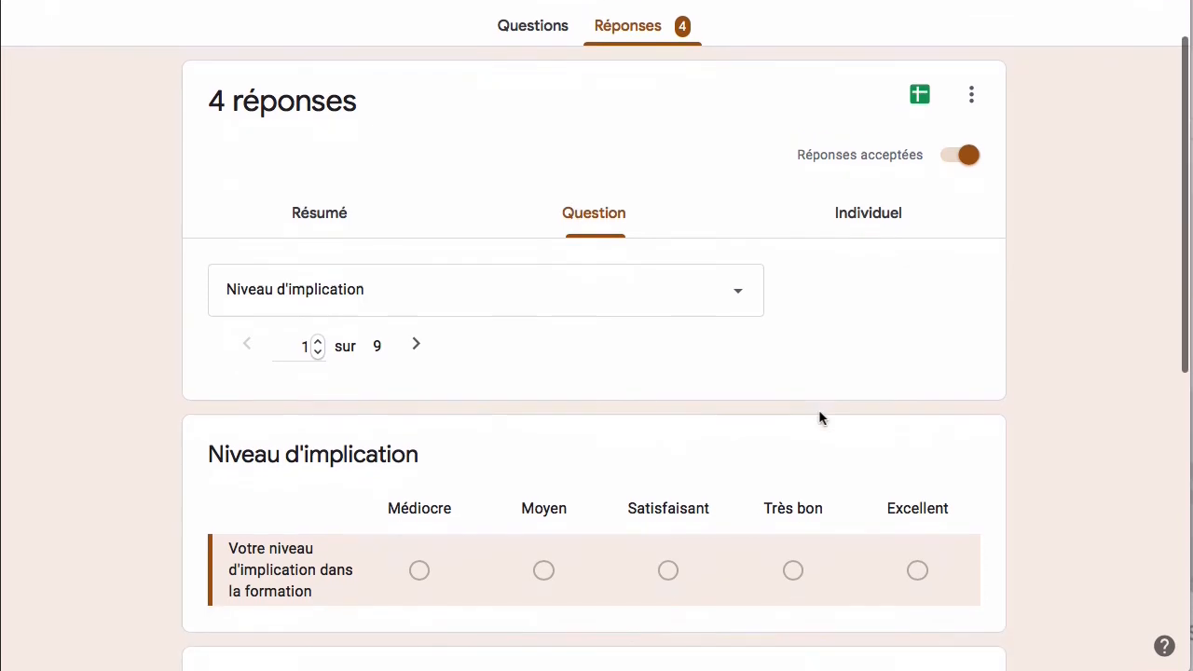
scroll(819, 416, "down", 4)
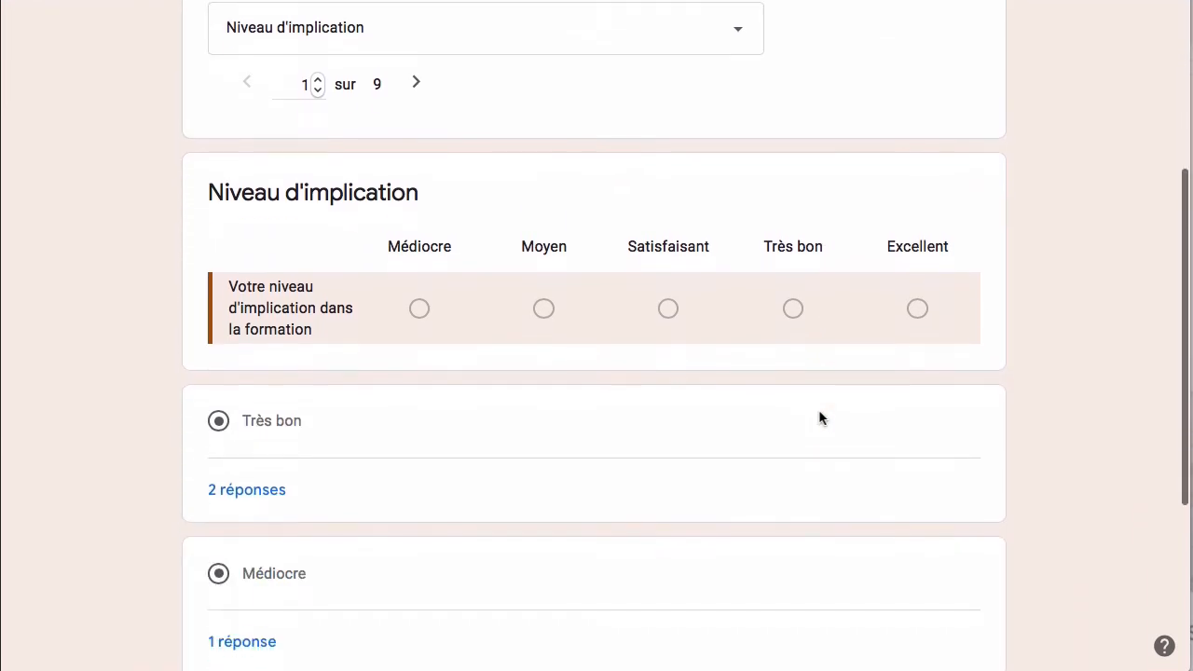
scroll(819, 417, "down", 2)
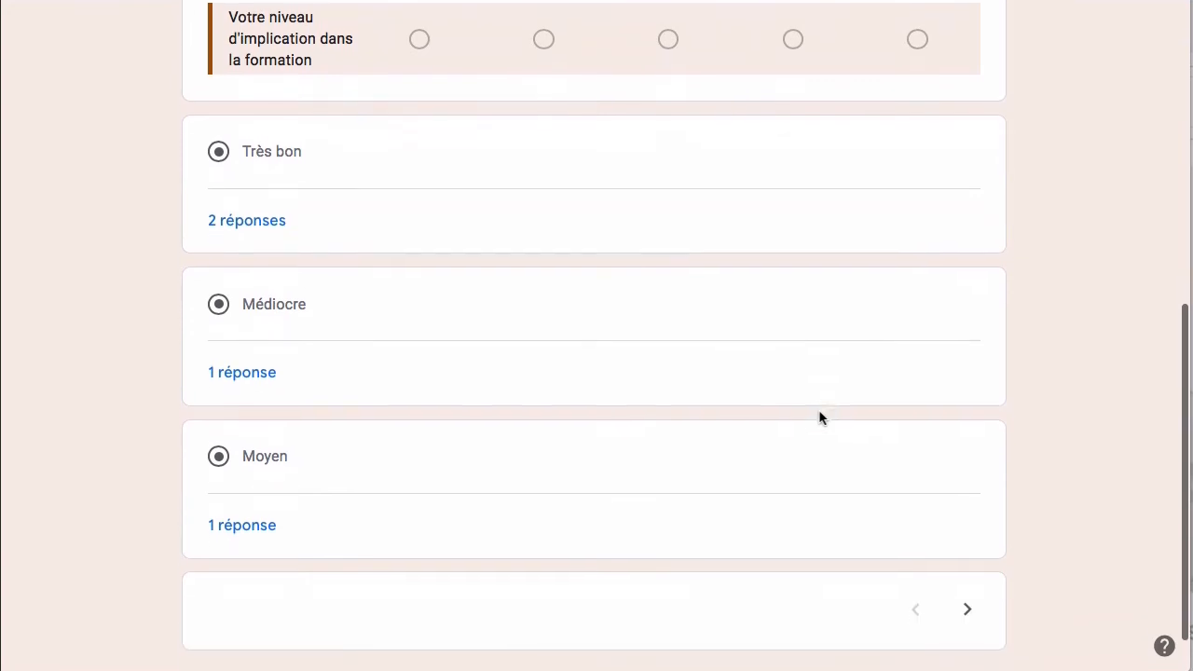
scroll(819, 418, "up", 3)
scroll(819, 411, "up", 5)
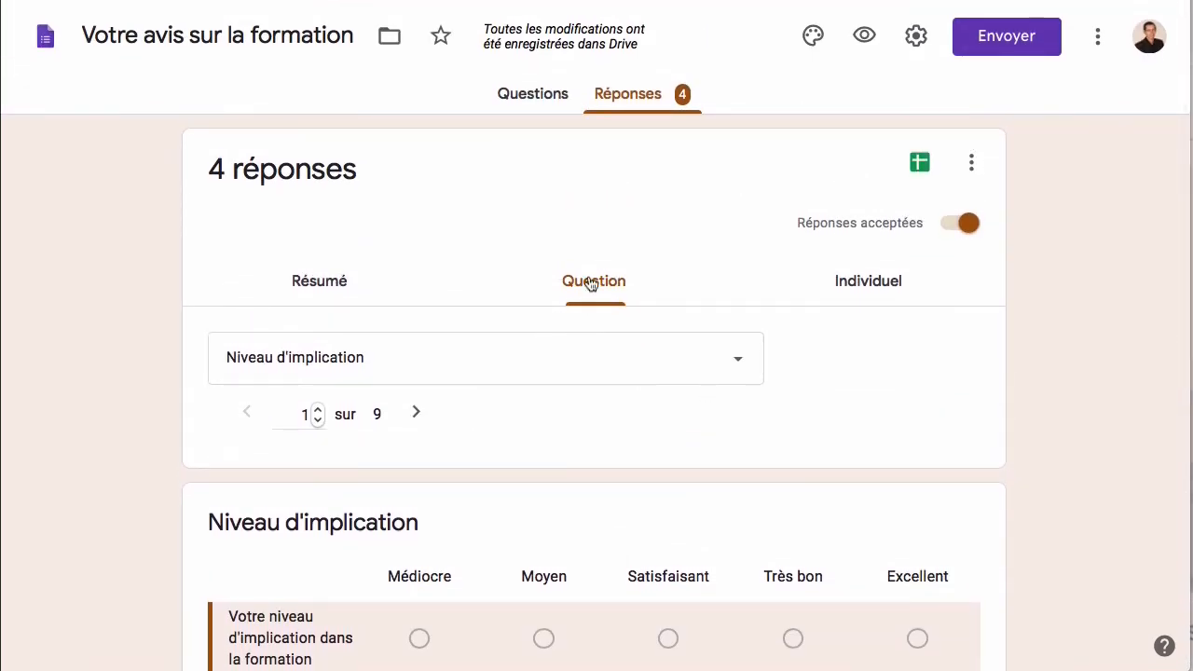
scroll(611, 484, "down", 3)
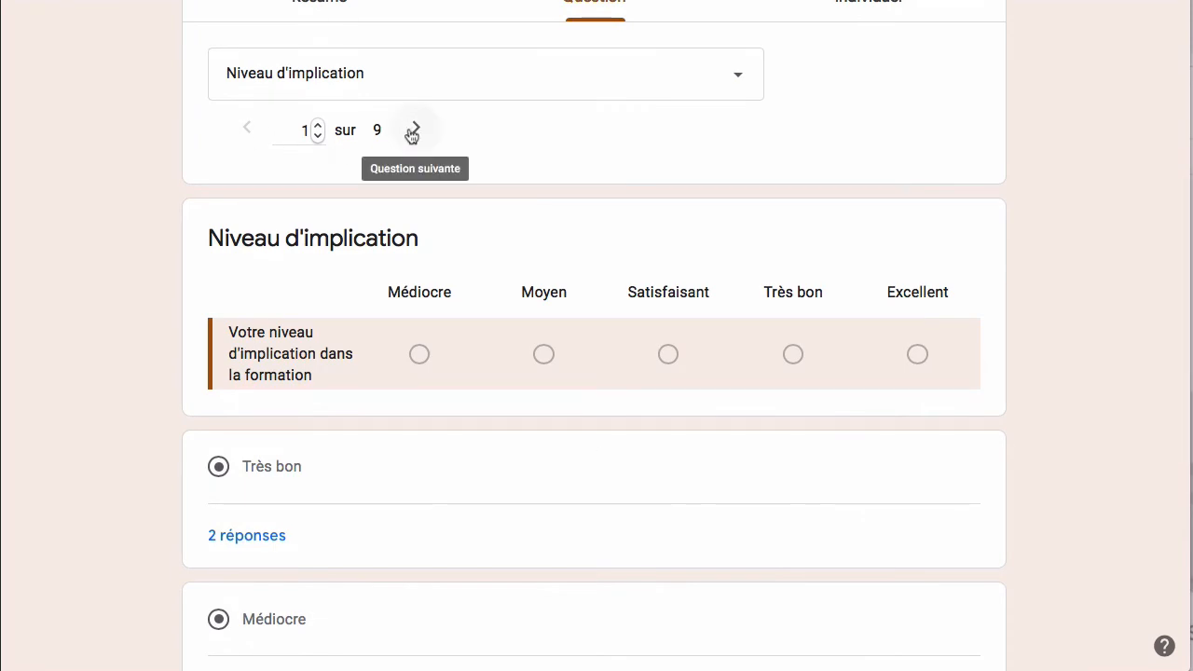
scroll(430, 385, "down", 2)
scroll(430, 382, "down", 2)
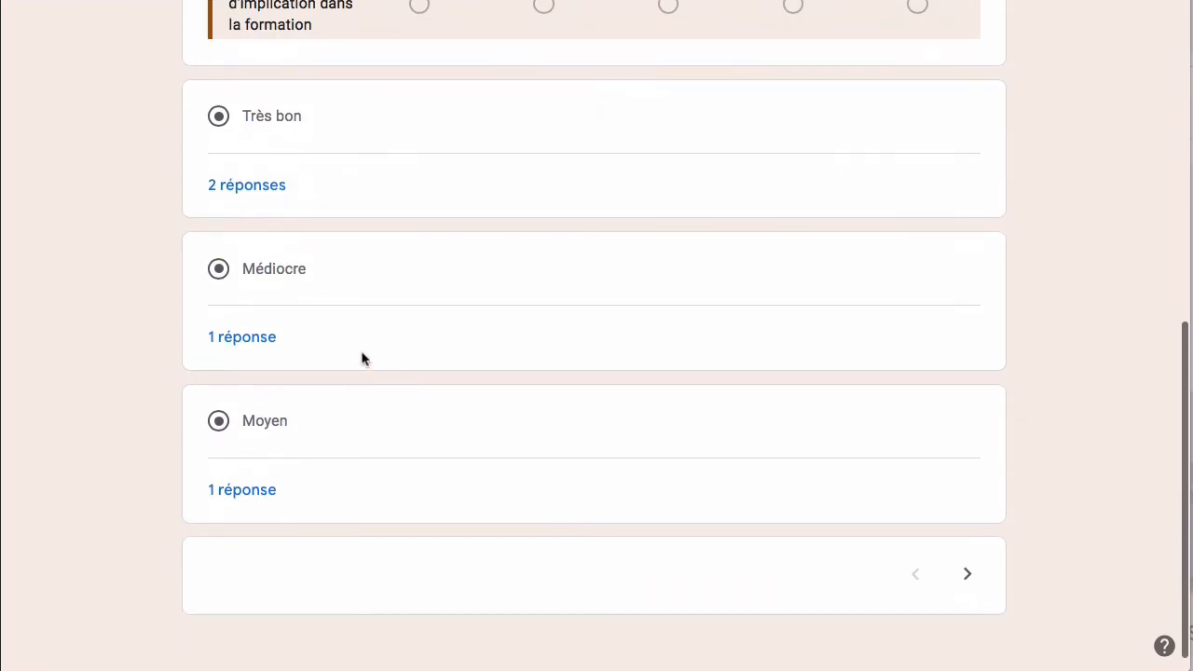
scroll(282, 191, "up", 2)
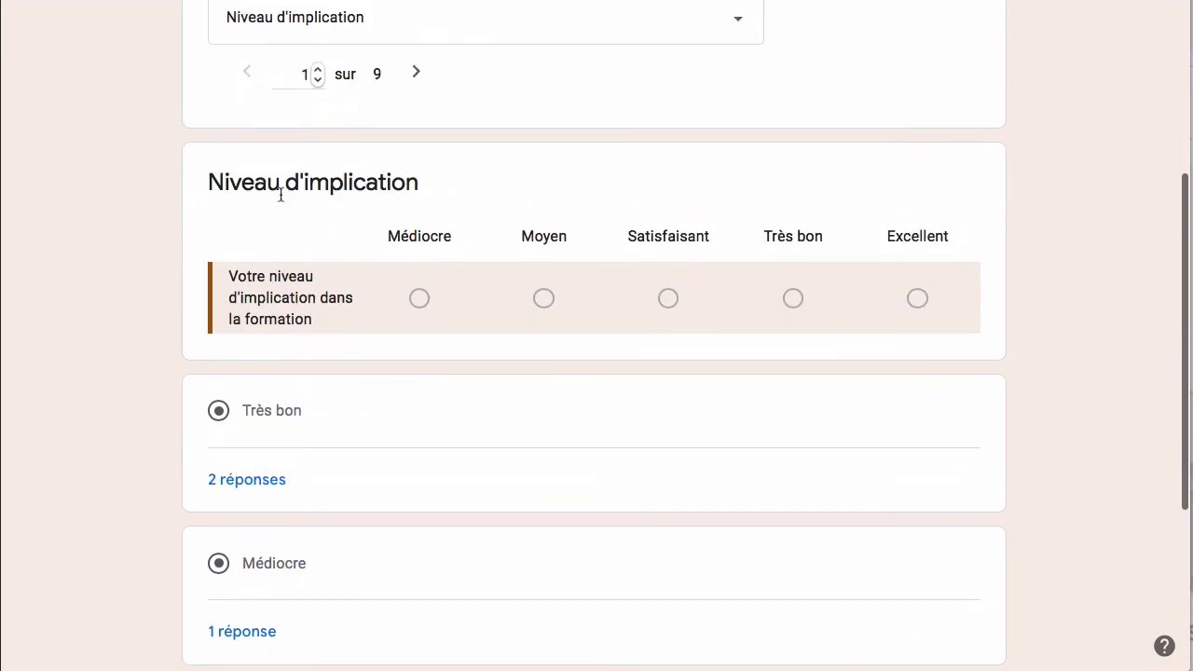
scroll(277, 453, "down", 2)
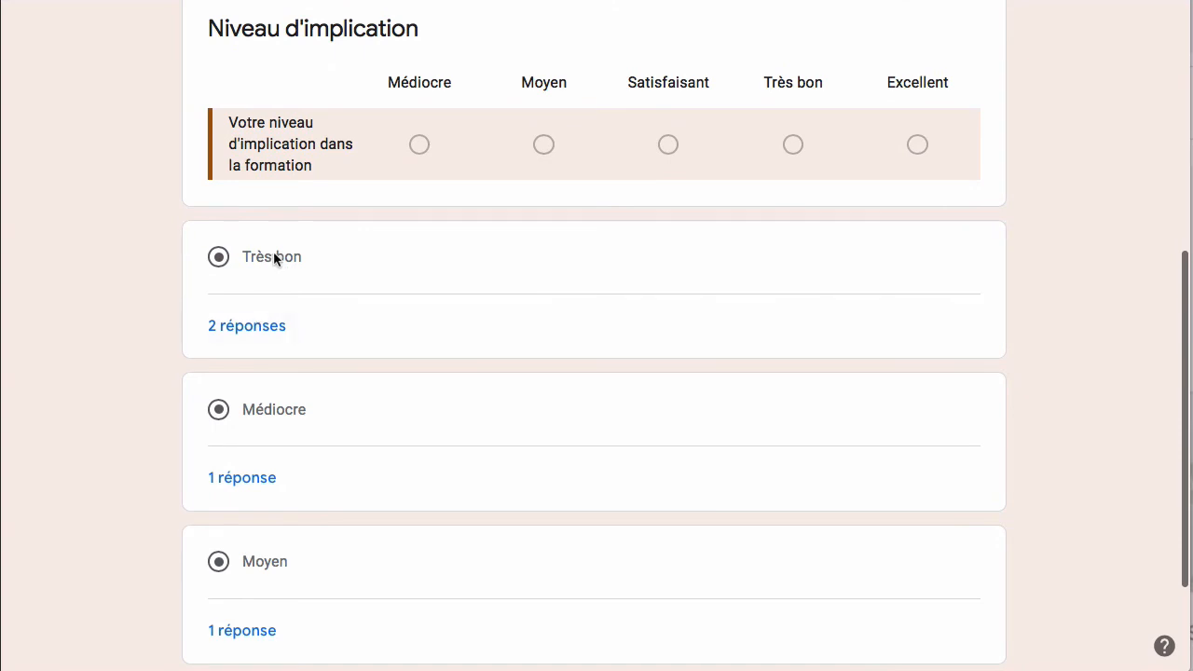
scroll(313, 438, "down", 2)
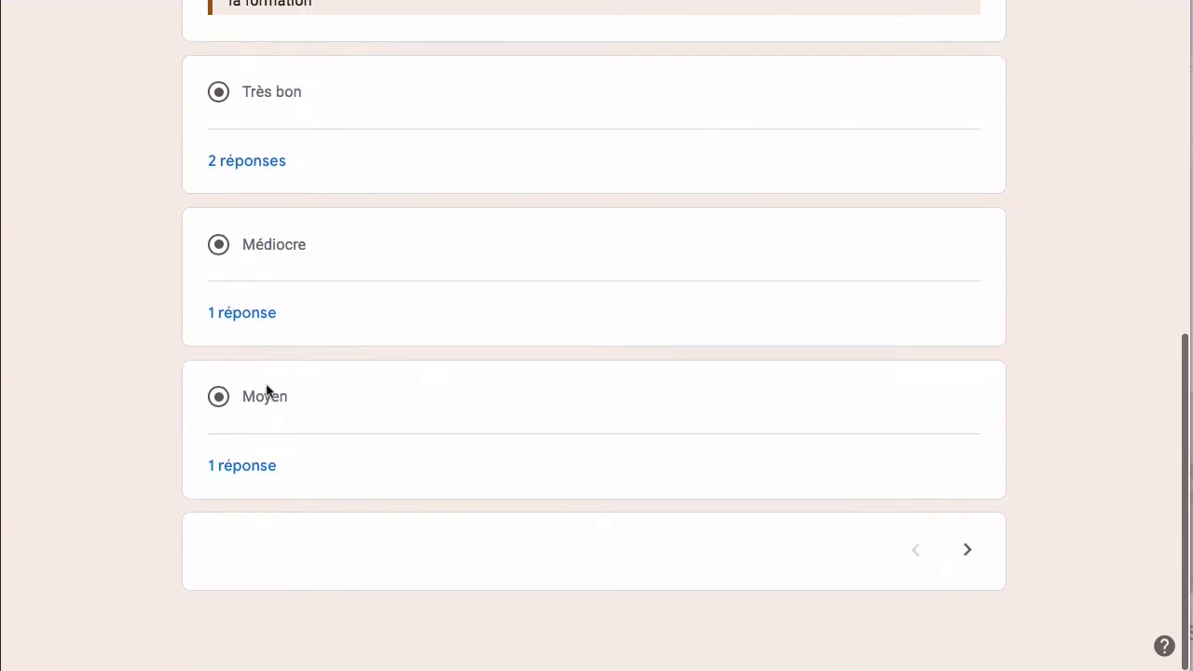
scroll(394, 489, "up", 8)
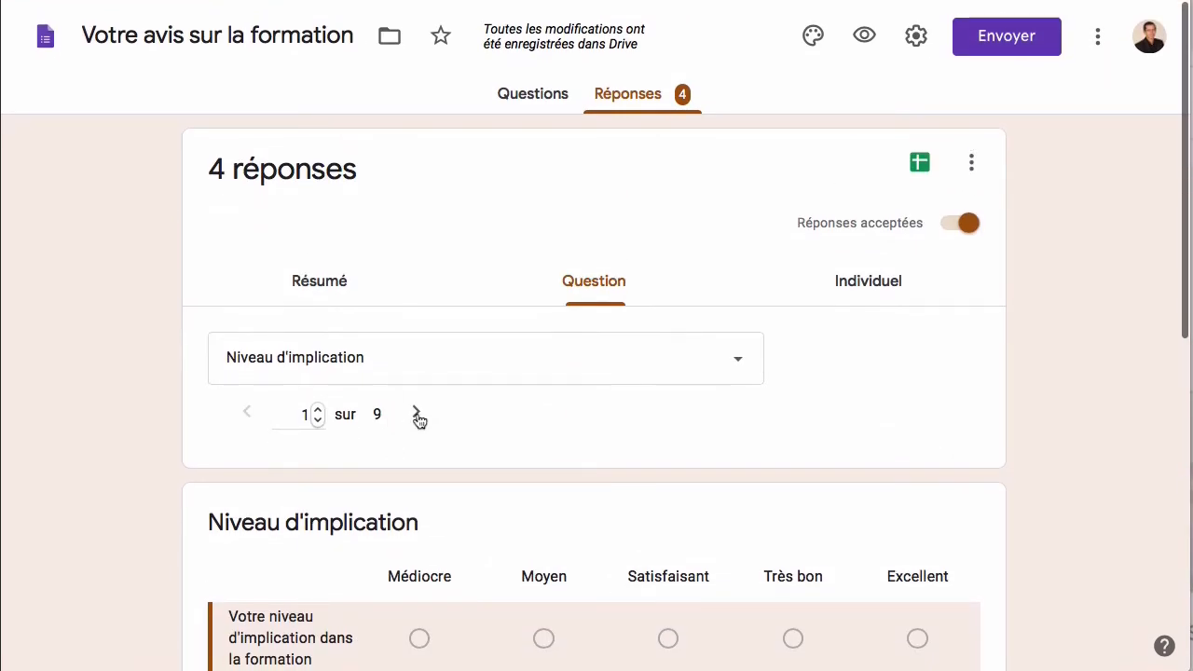
Go to the second question, "Votre couleur préféré ?", and review its grouped answers.
left_click(416, 415)
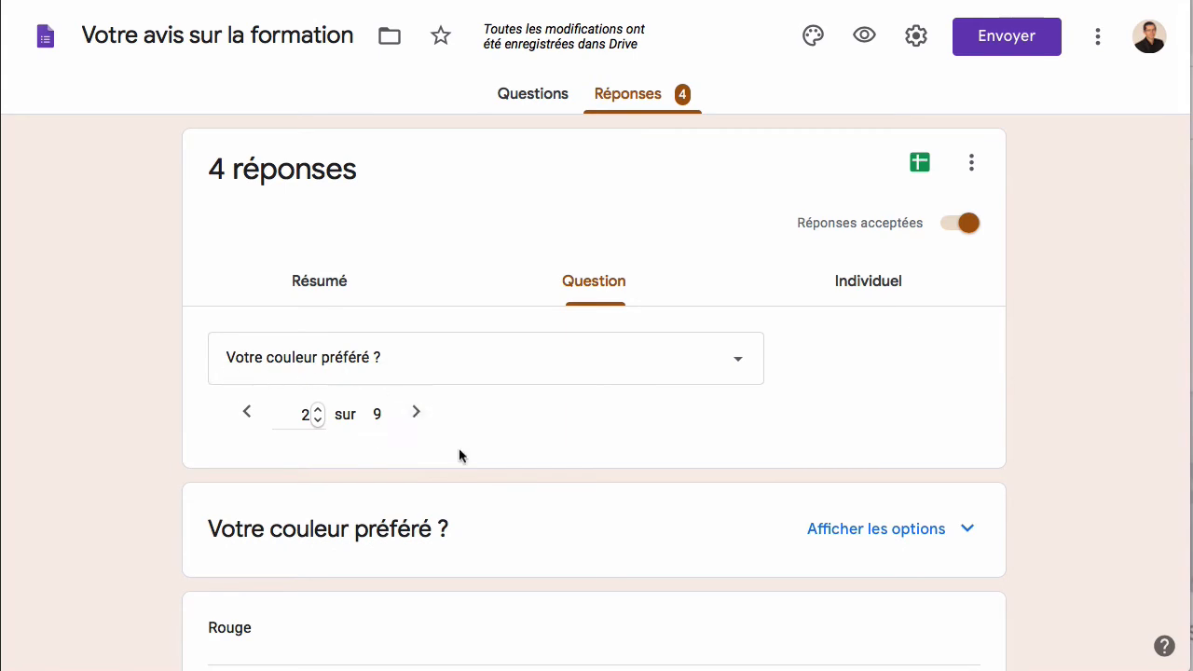
scroll(458, 455, "down", 3)
scroll(459, 455, "down", 1)
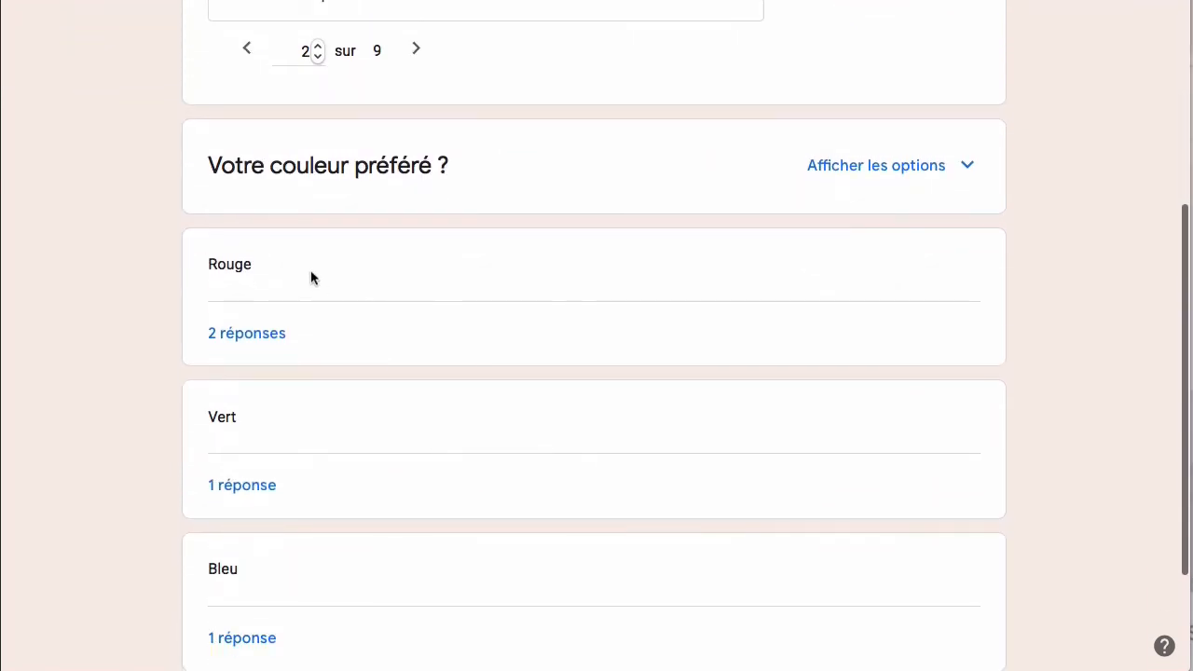
scroll(311, 277, "down", 2)
scroll(364, 588, "up", 6)
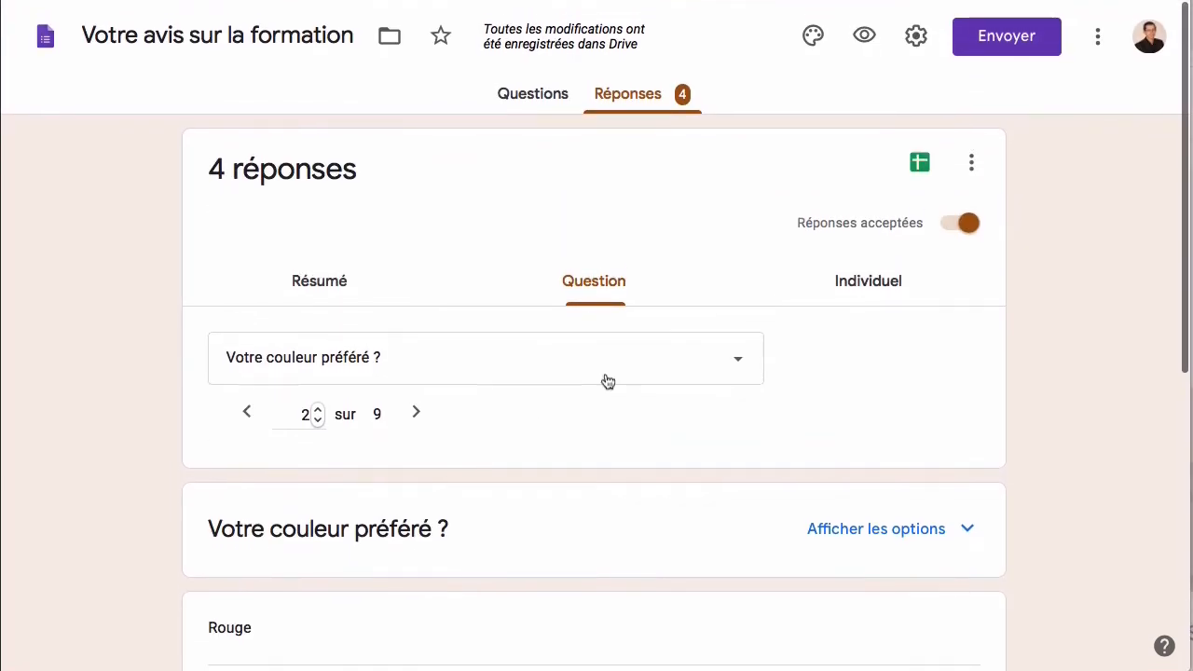
Show the responses individually and read through the first respondent's answers from involvement level to the reason for choosing the training.
left_click(877, 286)
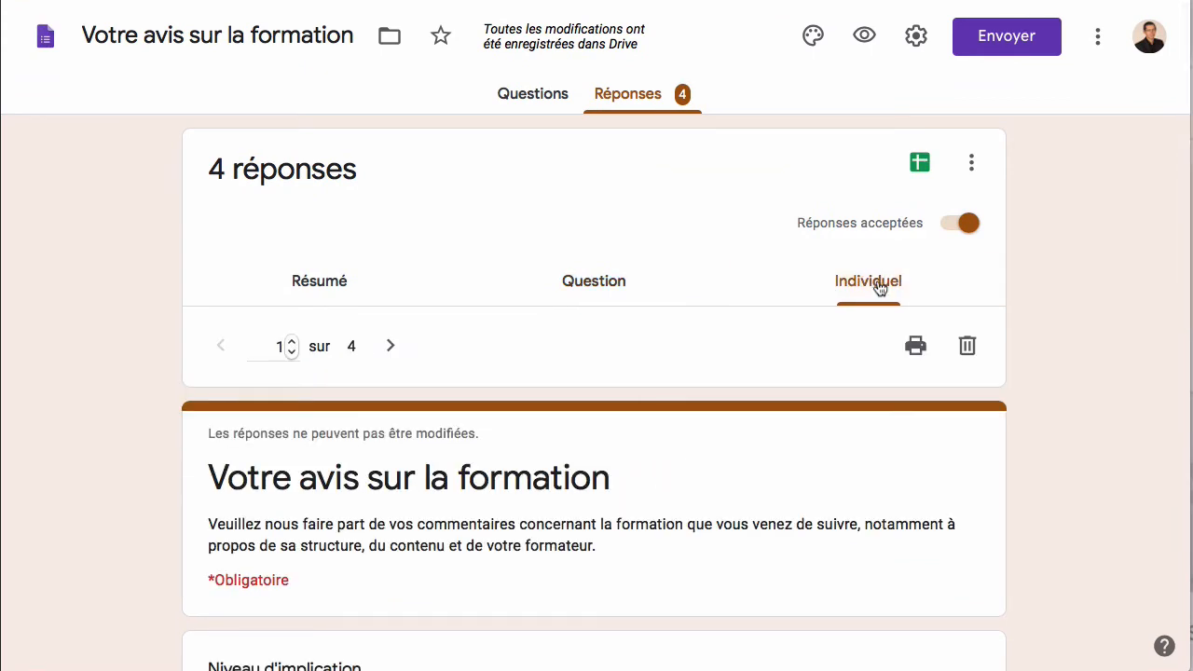
scroll(457, 512, "down", 3)
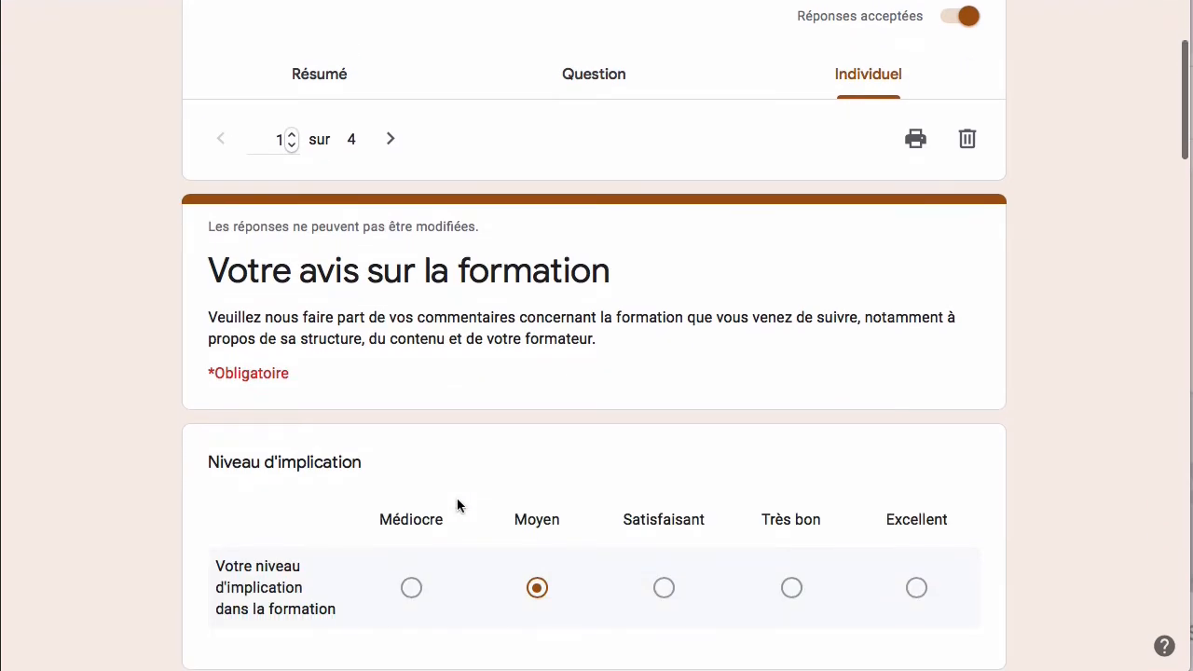
scroll(457, 499, "down", 1)
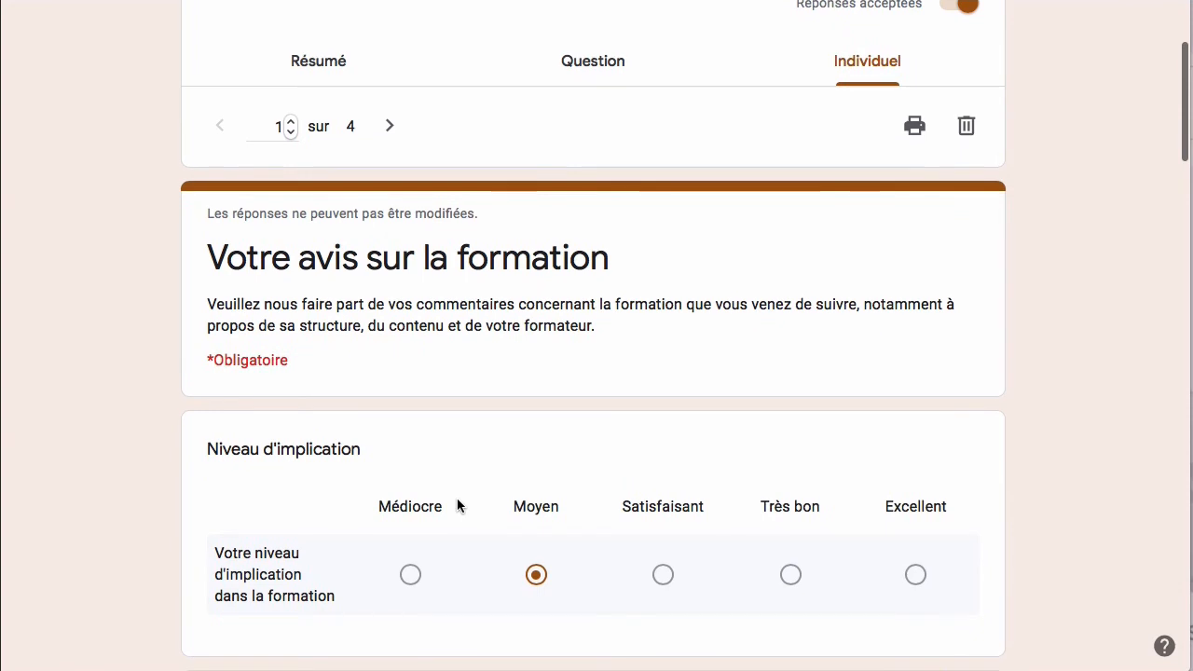
scroll(457, 500, "up", 2)
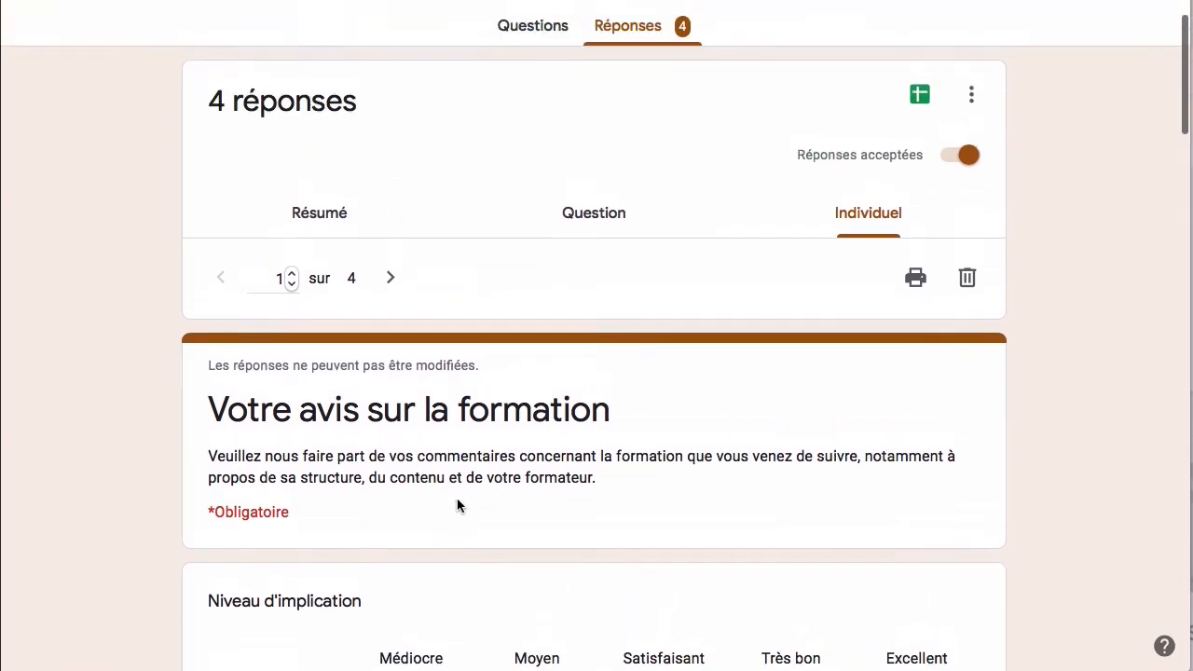
scroll(456, 505, "up", 1)
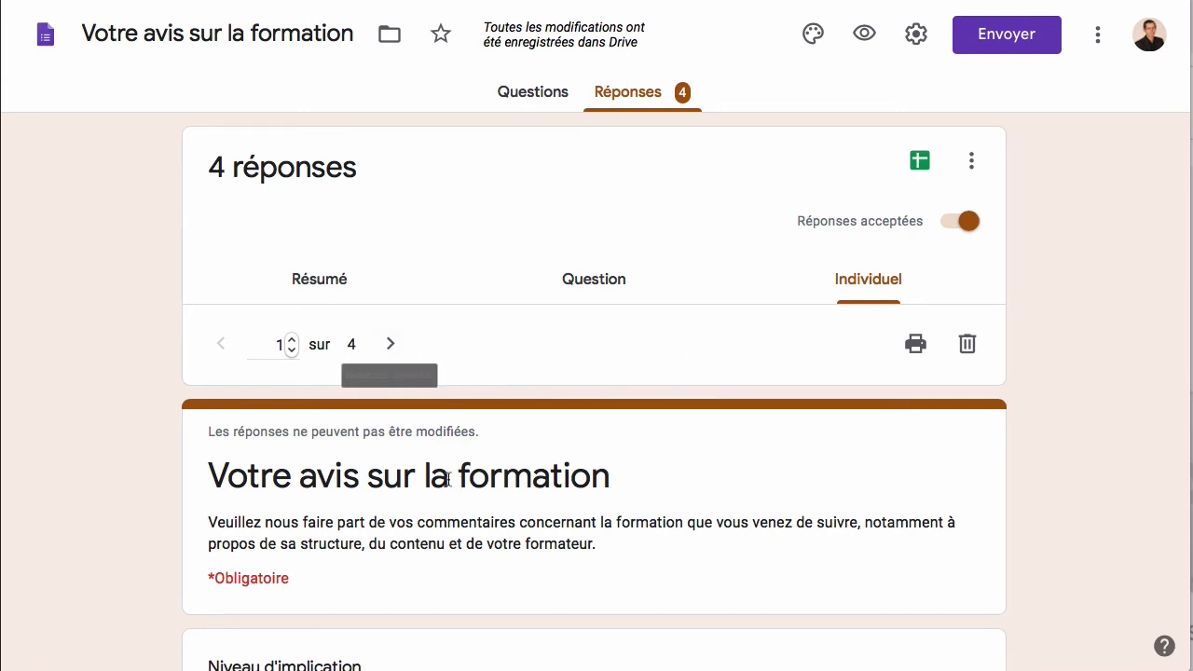
scroll(470, 496, "down", 8)
scroll(470, 496, "down", 15)
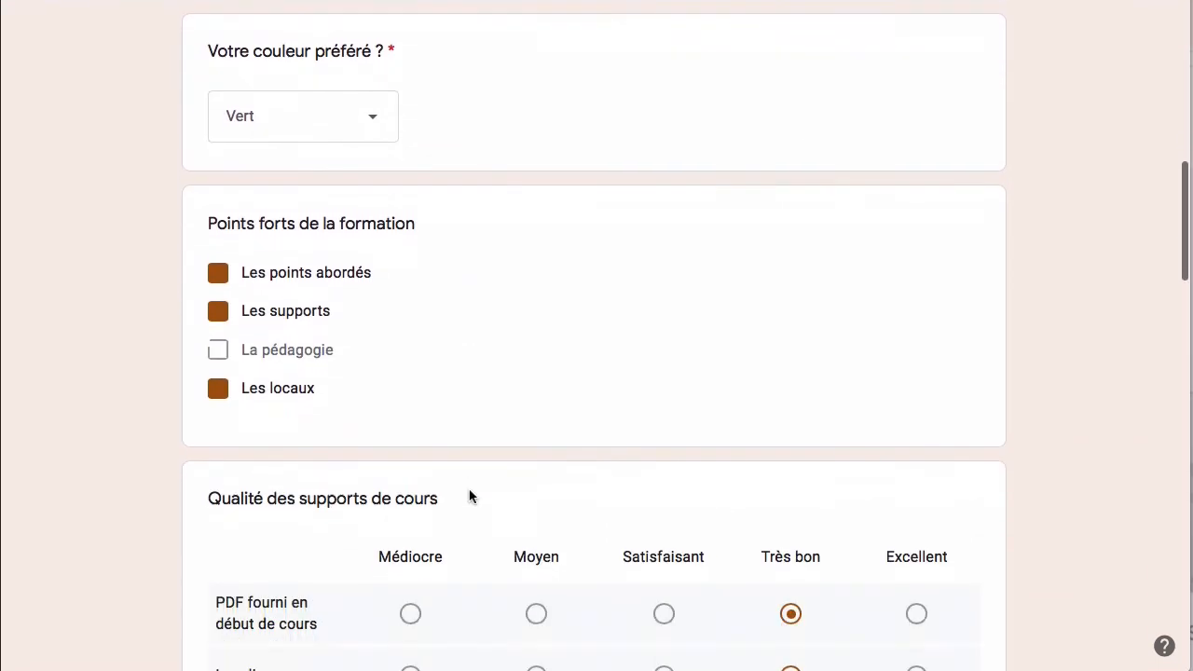
scroll(469, 496, "down", 8)
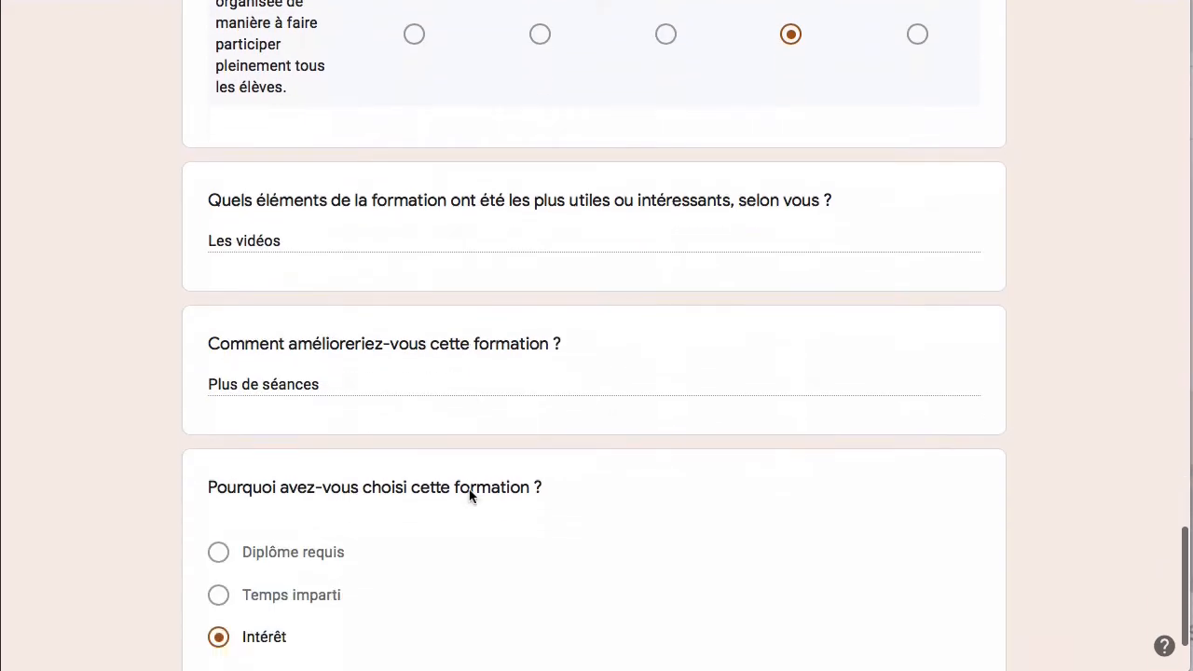
scroll(471, 495, "up", 20)
scroll(471, 496, "up", 10)
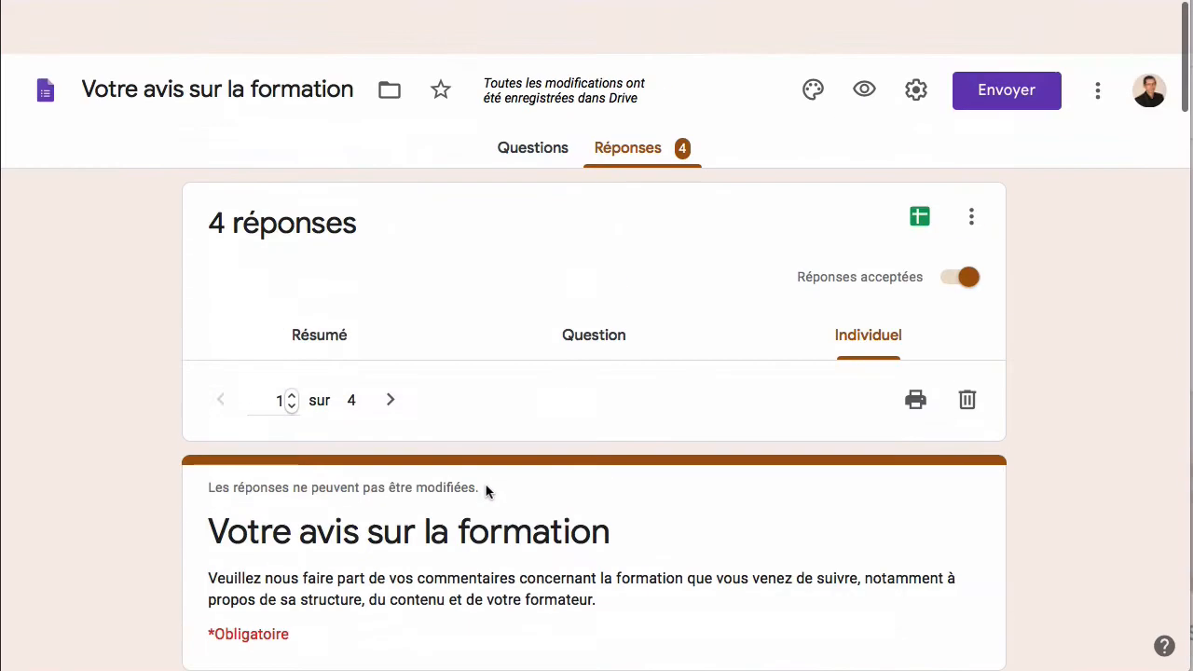
Advance to the third individual response and look over its answers.
left_click(390, 348)
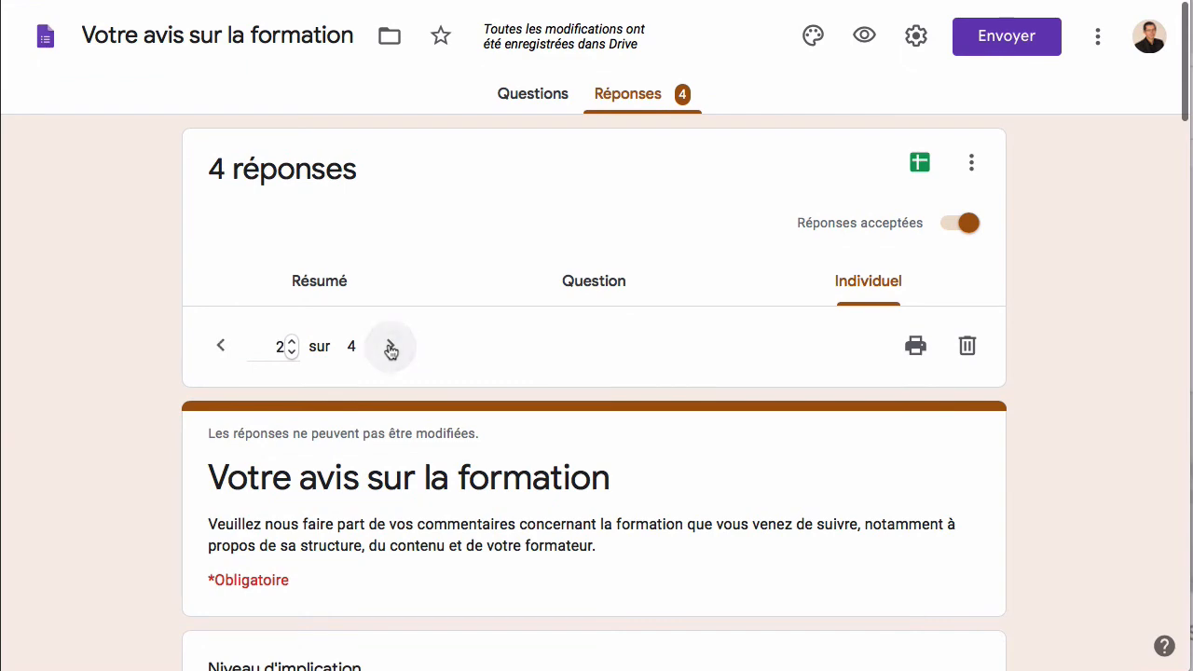
left_click(389, 348)
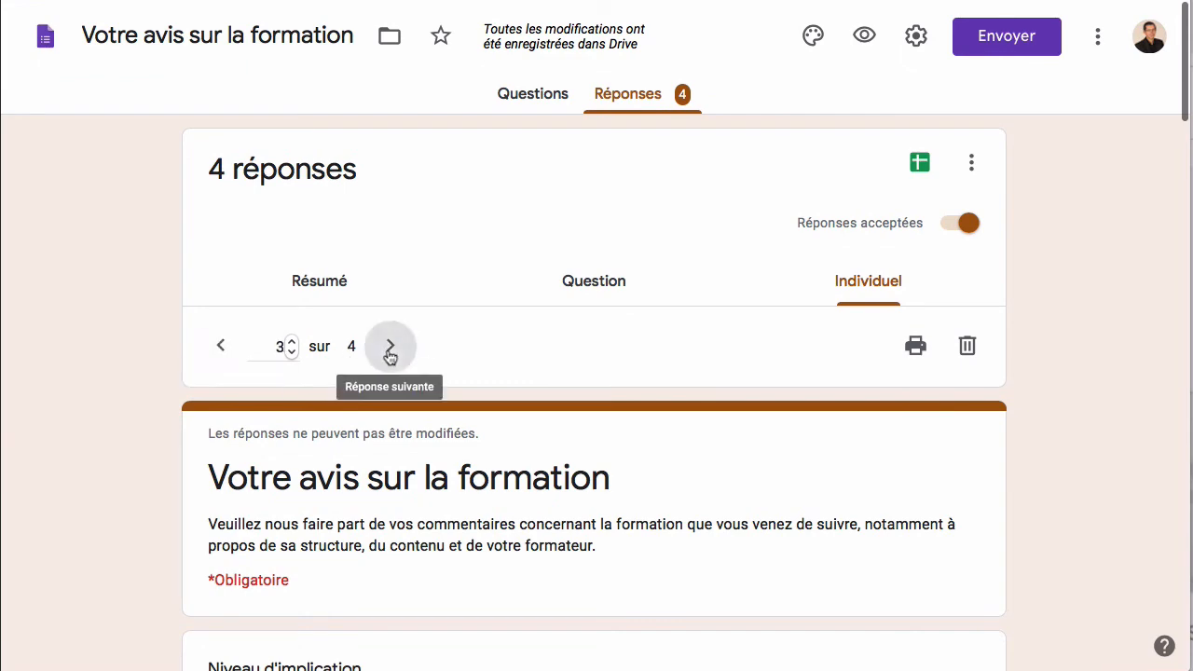
scroll(433, 407, "down", 5)
scroll(431, 410, "up", 5)
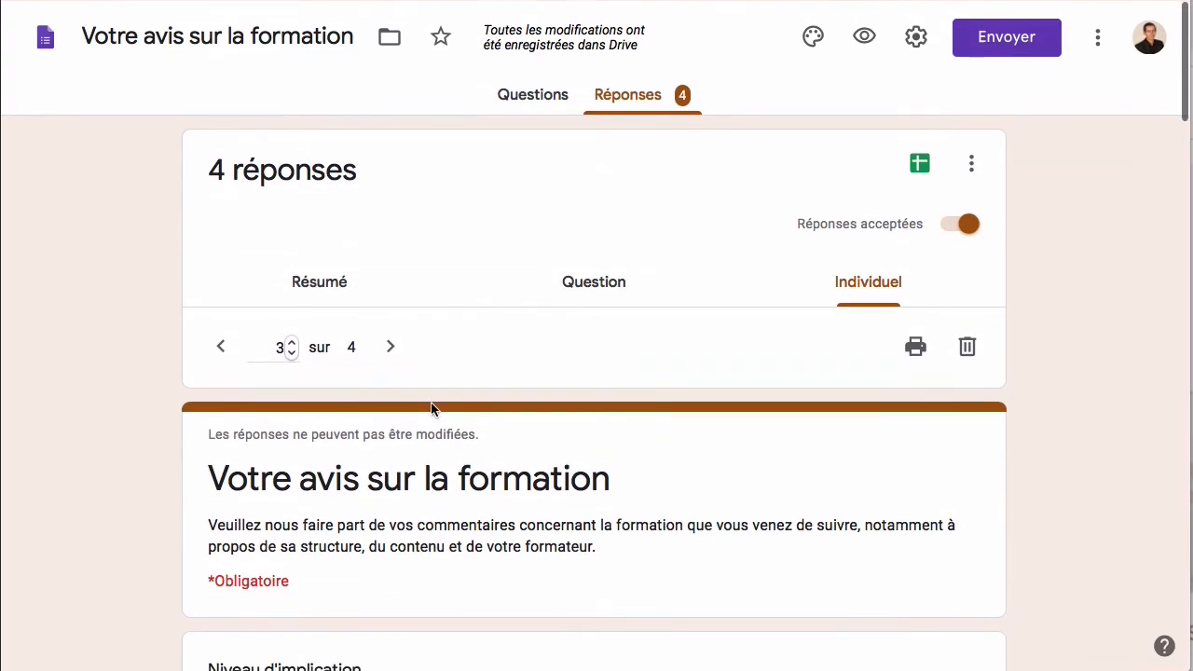
Return to the response summary and look over its charts again.
left_click(318, 286)
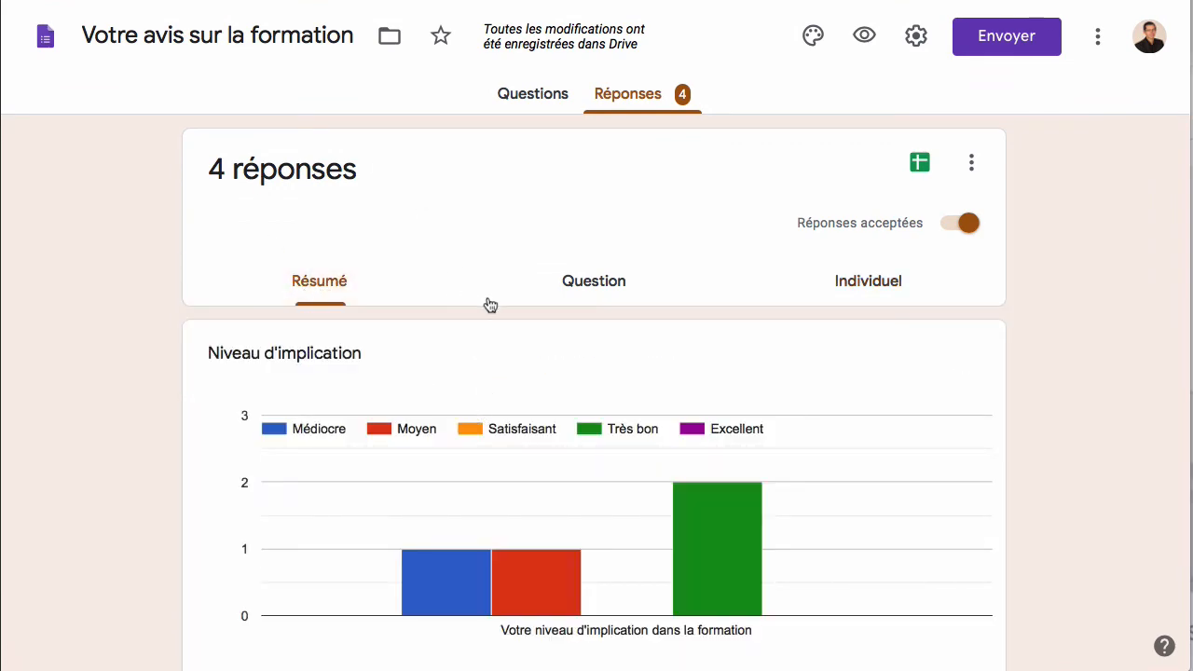
scroll(546, 457, "down", 8)
scroll(546, 457, "down", 3)
scroll(546, 455, "up", 10)
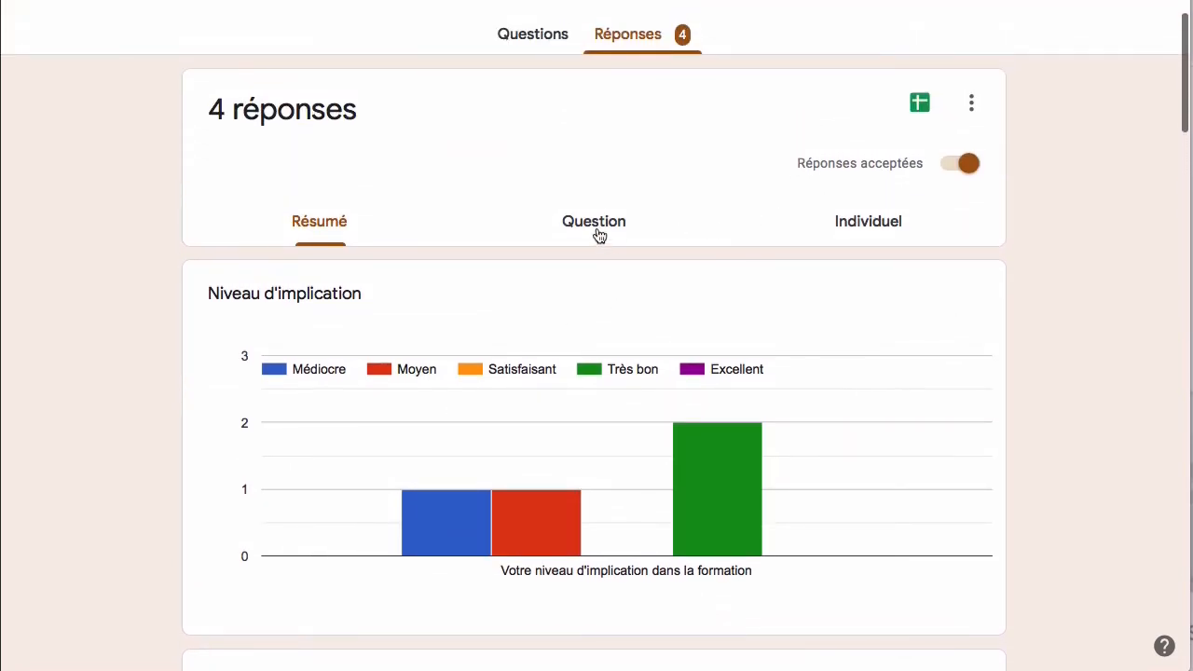
Show the responses by question again and look over the grouped answers to "Votre couleur préféré ?".
left_click(599, 234)
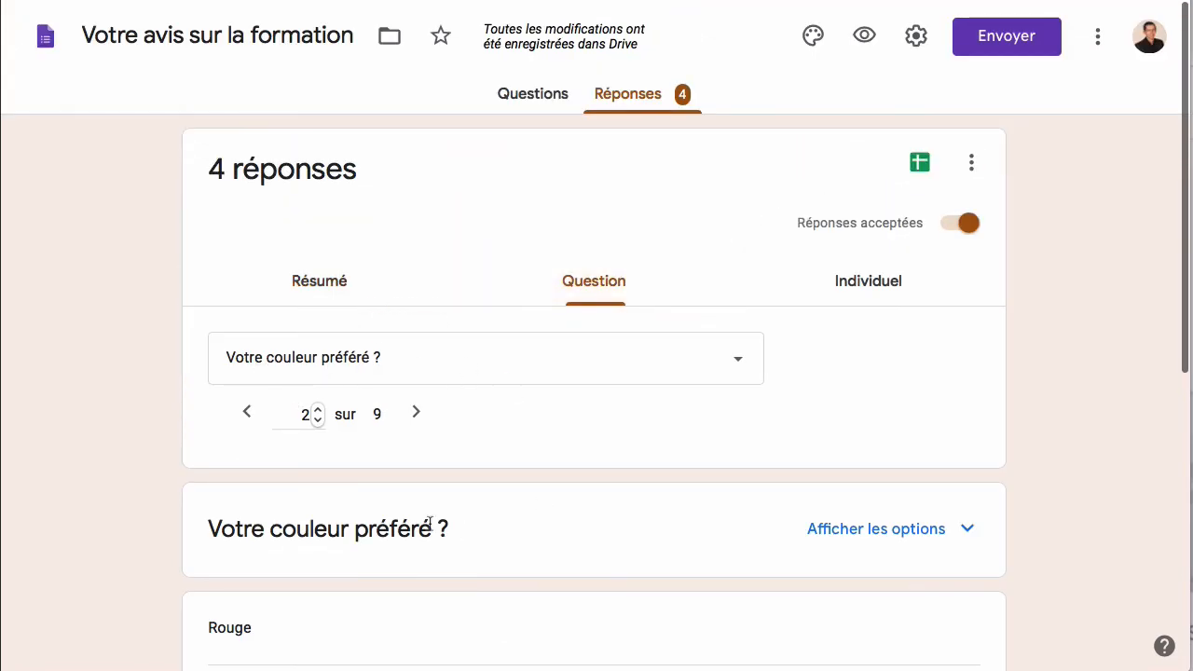
left_click(420, 372)
left_click(112, 349)
scroll(217, 501, "down", 1)
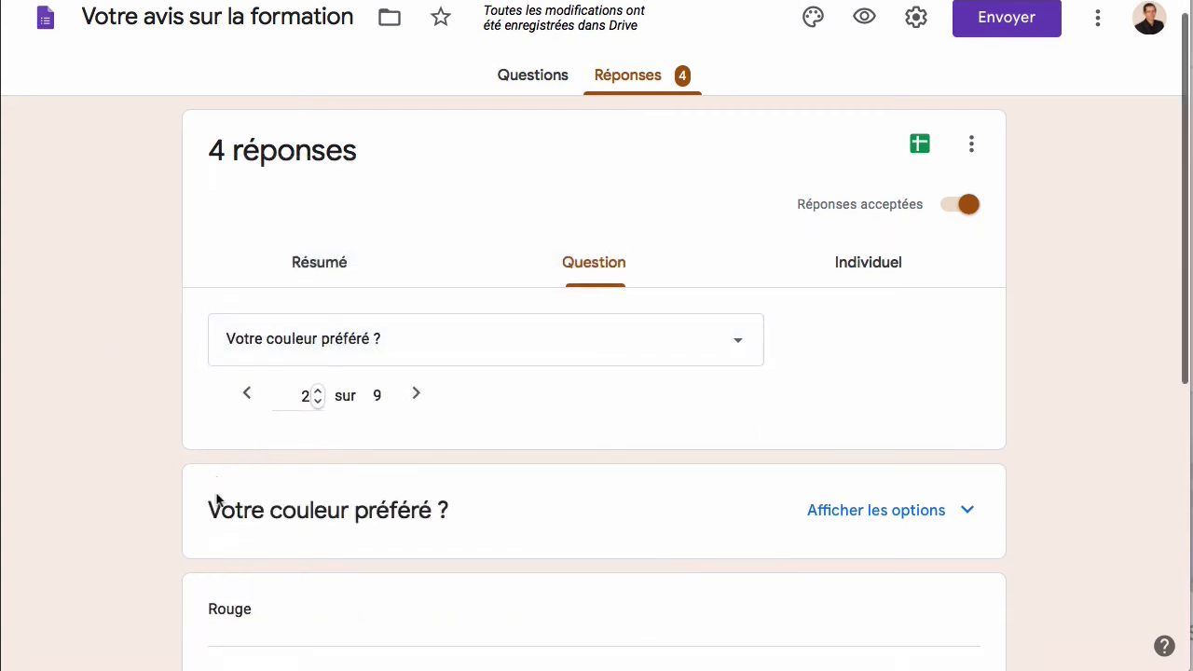
scroll(307, 344, "down", 6)
scroll(378, 431, "up", 6)
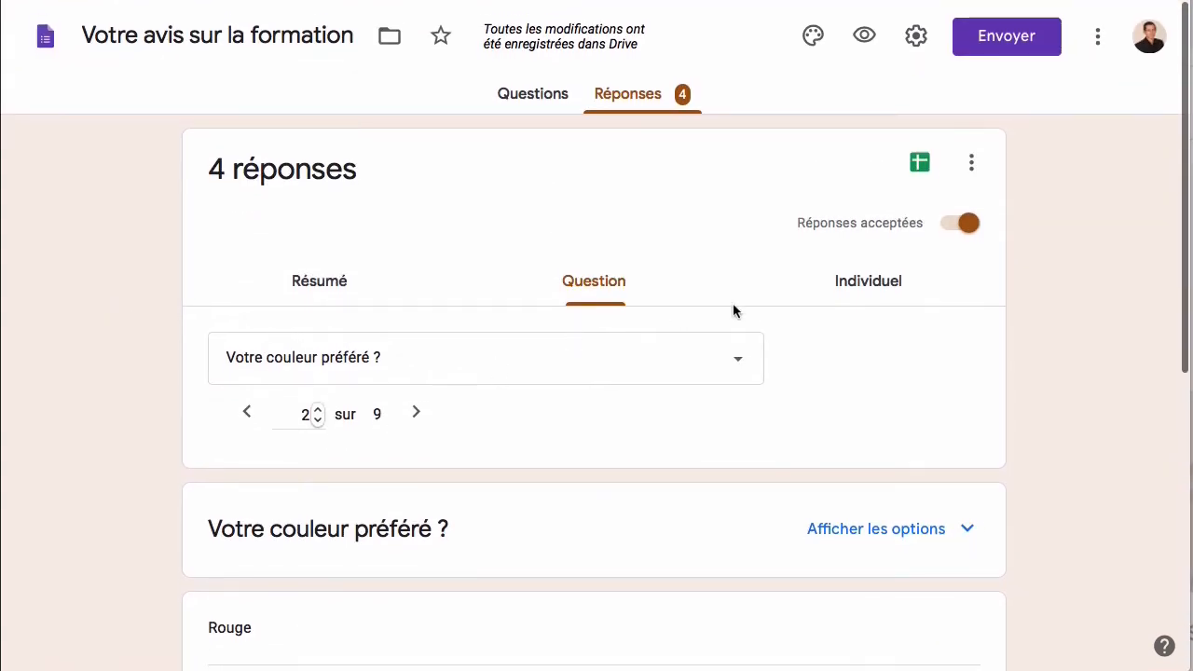
Return to the individual responses, briefly view the form's questions, and come back to the responses.
left_click(852, 282)
scroll(171, 450, "down", 1)
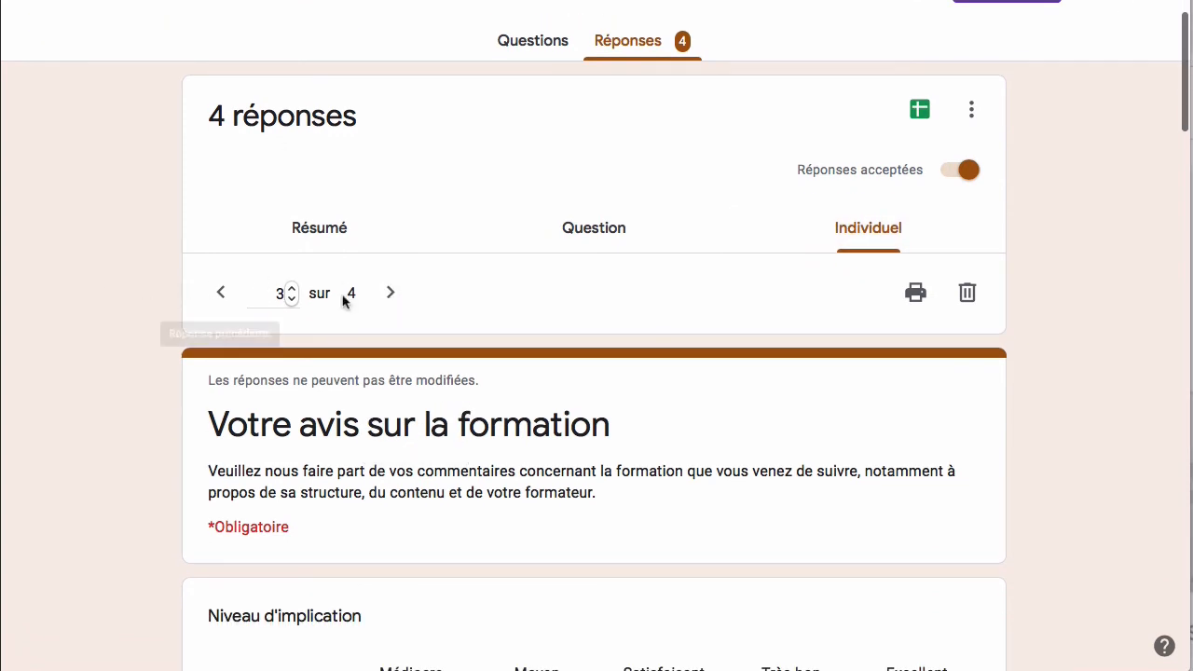
scroll(456, 325, "up", 1)
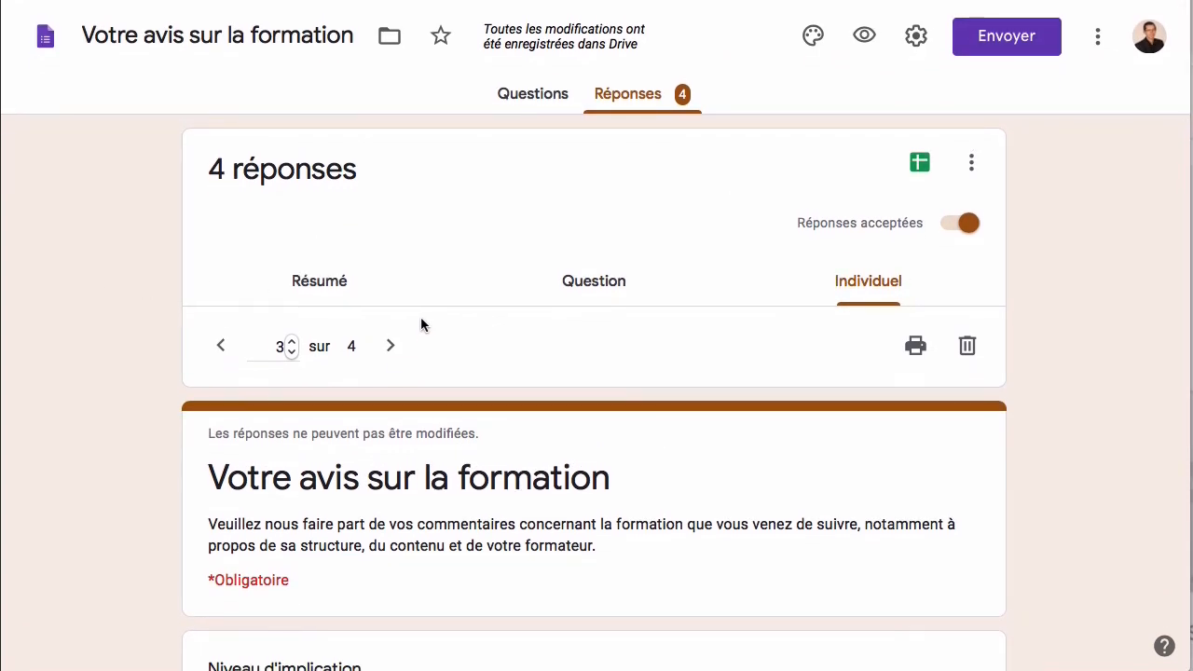
left_click(518, 108)
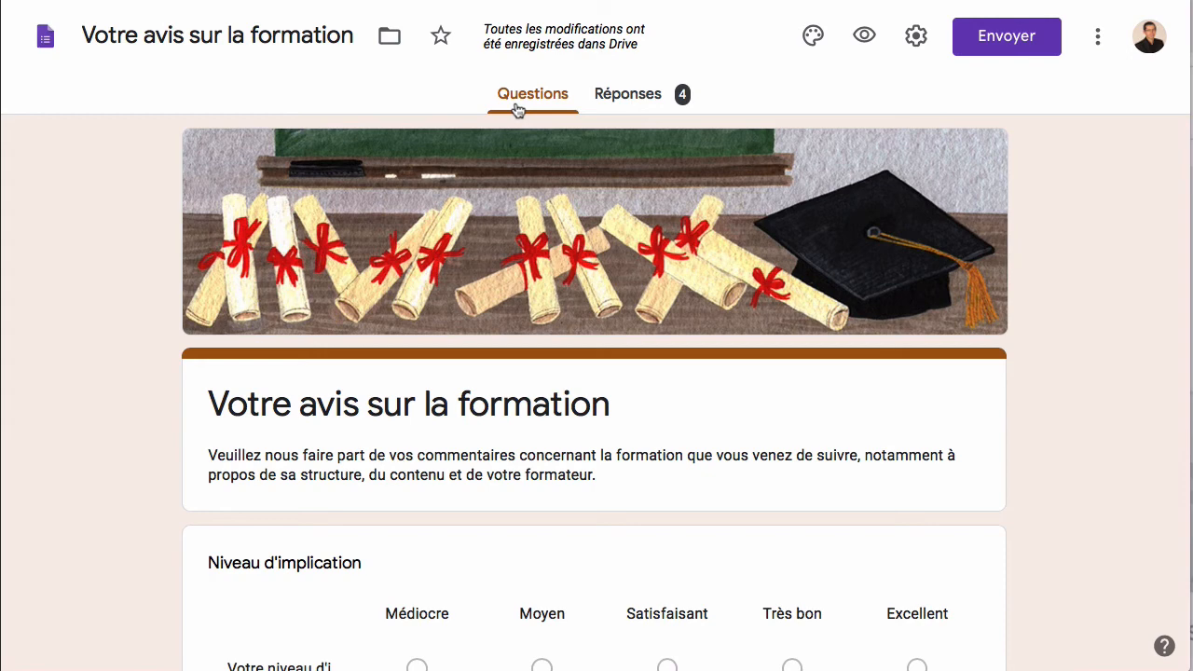
left_click(630, 98)
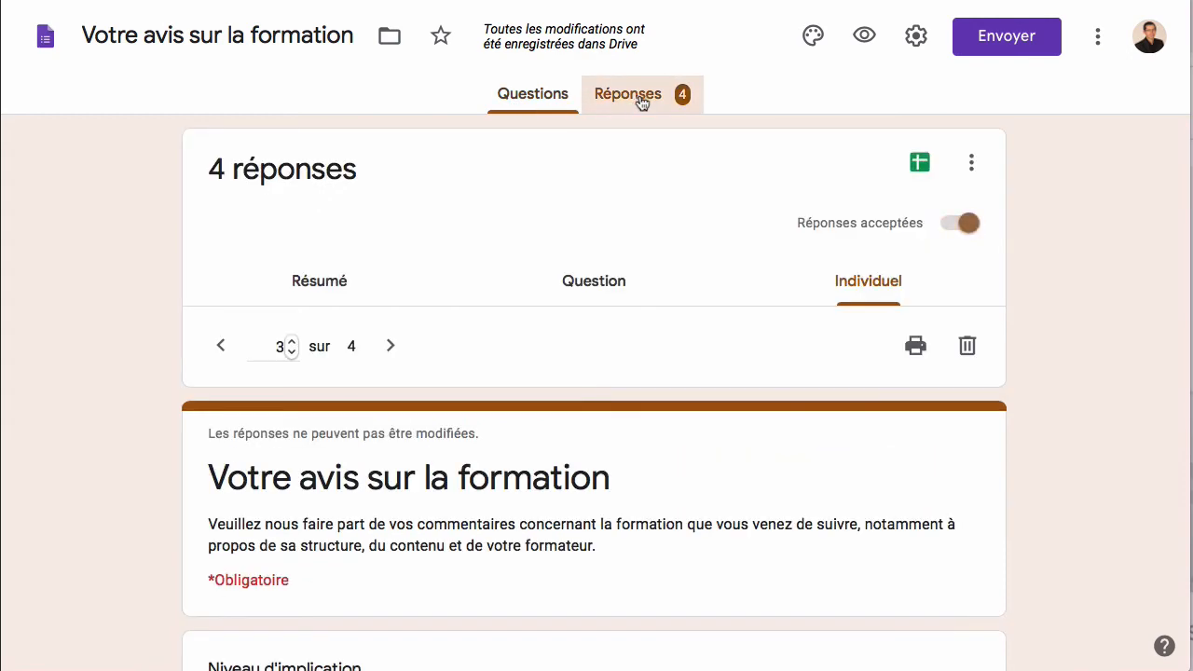
Create a new spreadsheet as the destination for the form responses, keeping the proposed name, and open it.
left_click(918, 165)
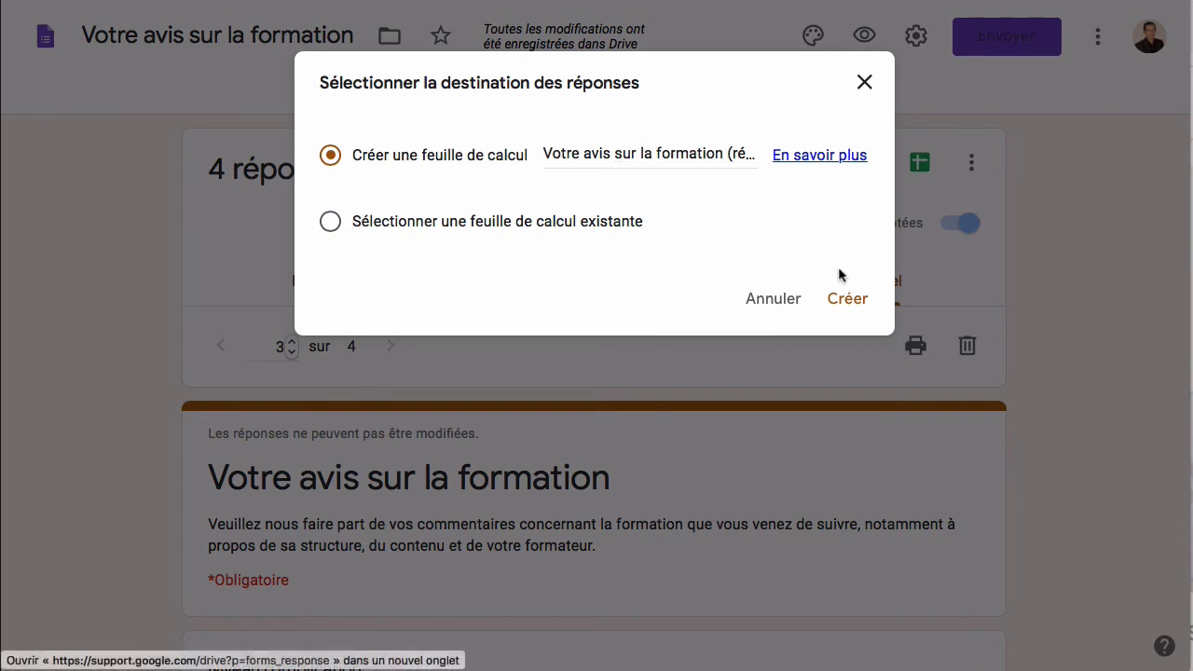
left_click(851, 300)
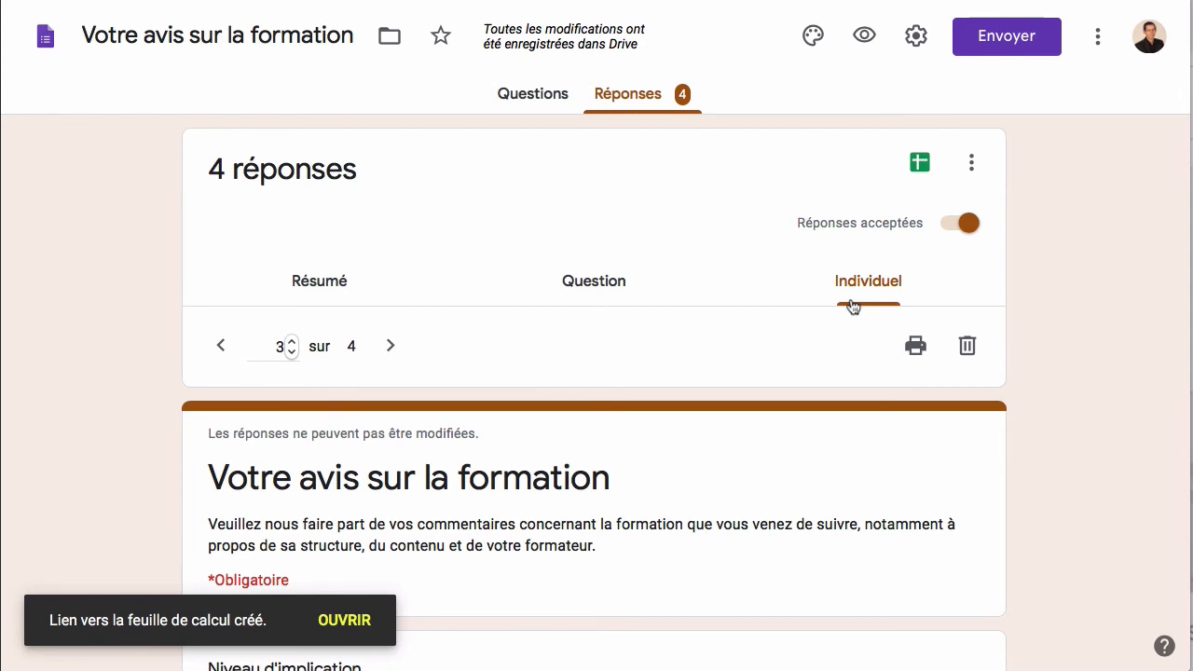
left_click(344, 620)
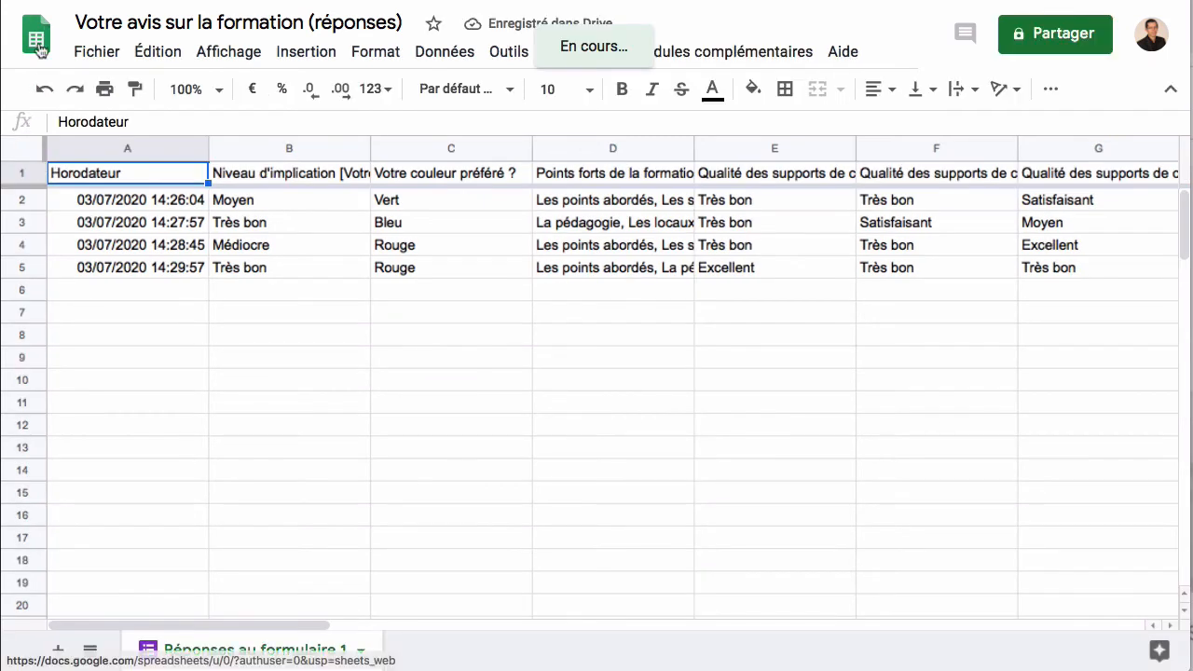
Examine the response sheet's columns for timestamp, involvement level, favourite colour, training strengths and course material quality.
left_click(147, 145)
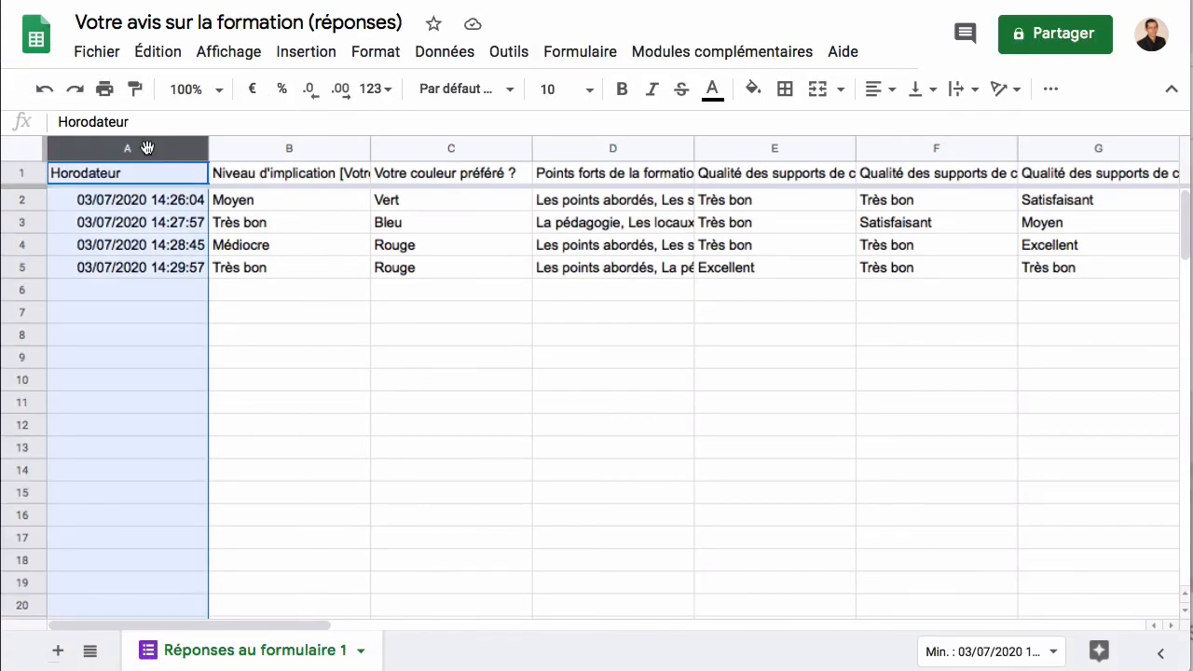
left_click(150, 205)
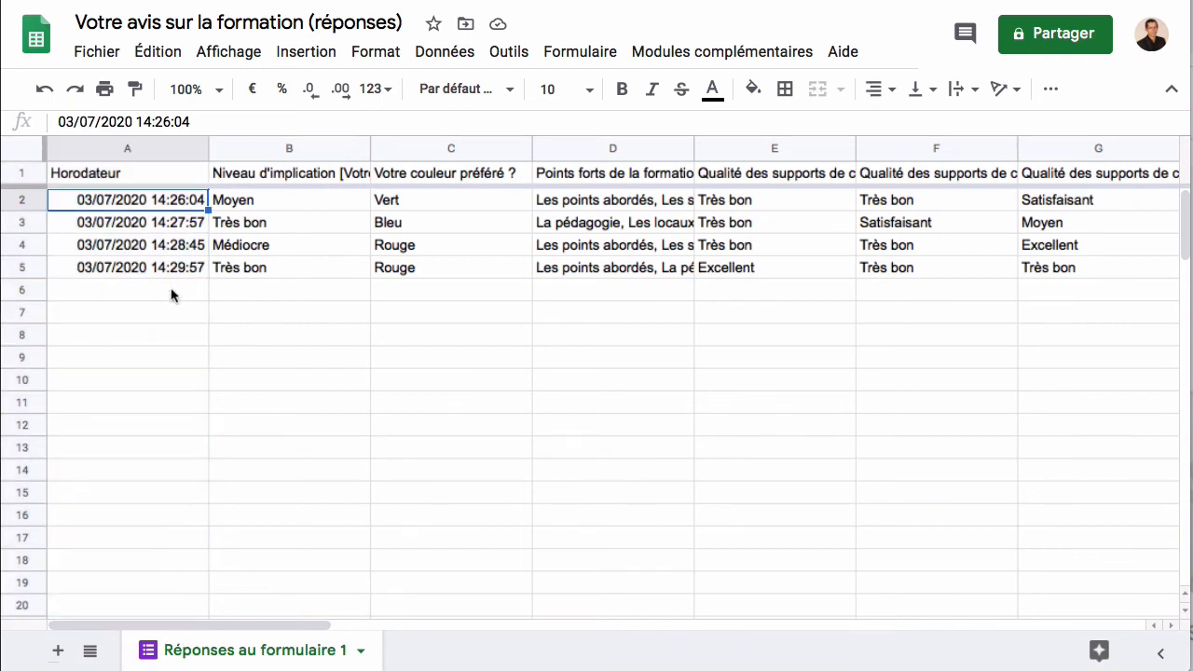
left_click(283, 270)
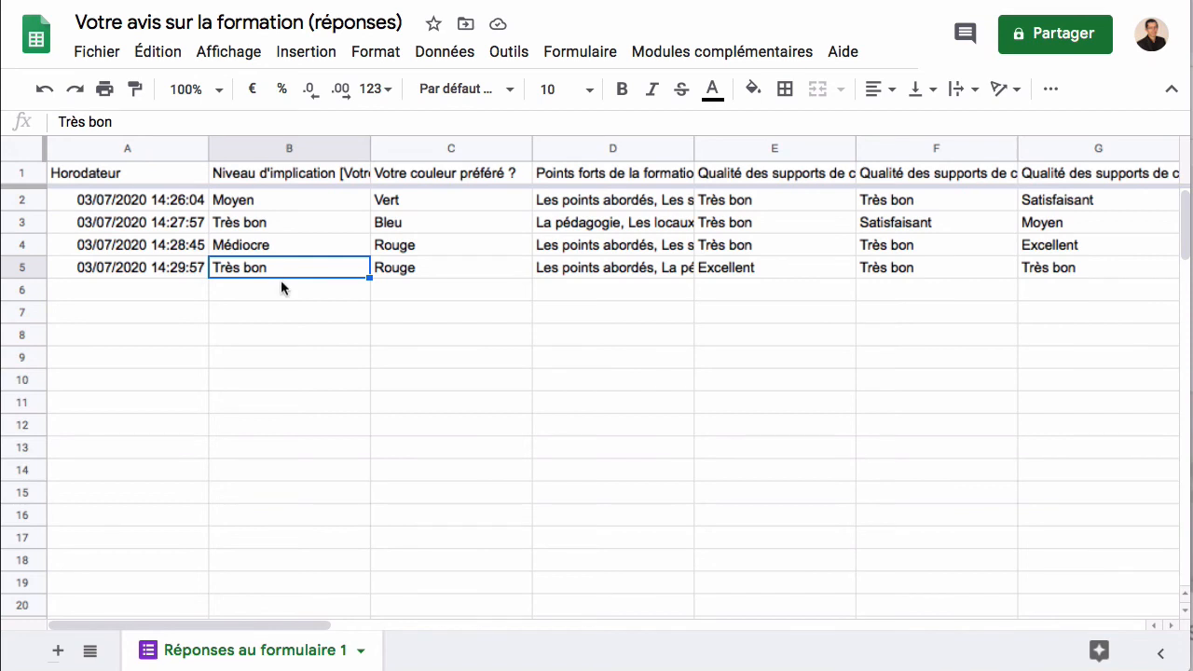
left_click(286, 148)
left_click(451, 148)
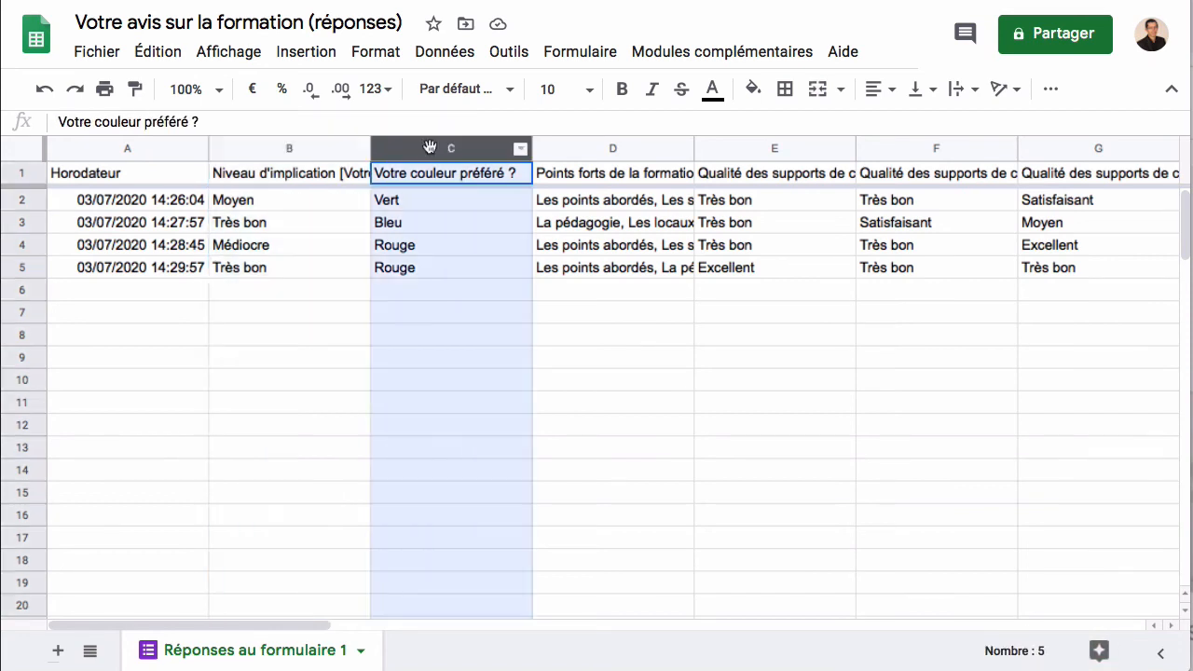
left_click(634, 149)
left_click(770, 149)
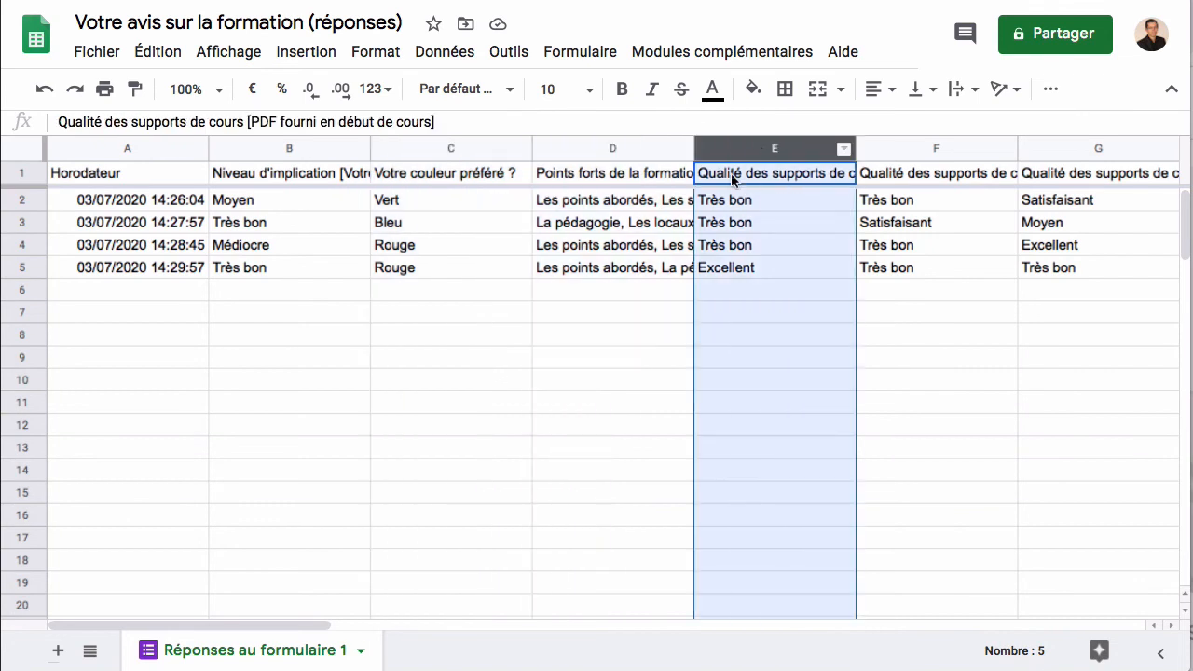
left_click(612, 150)
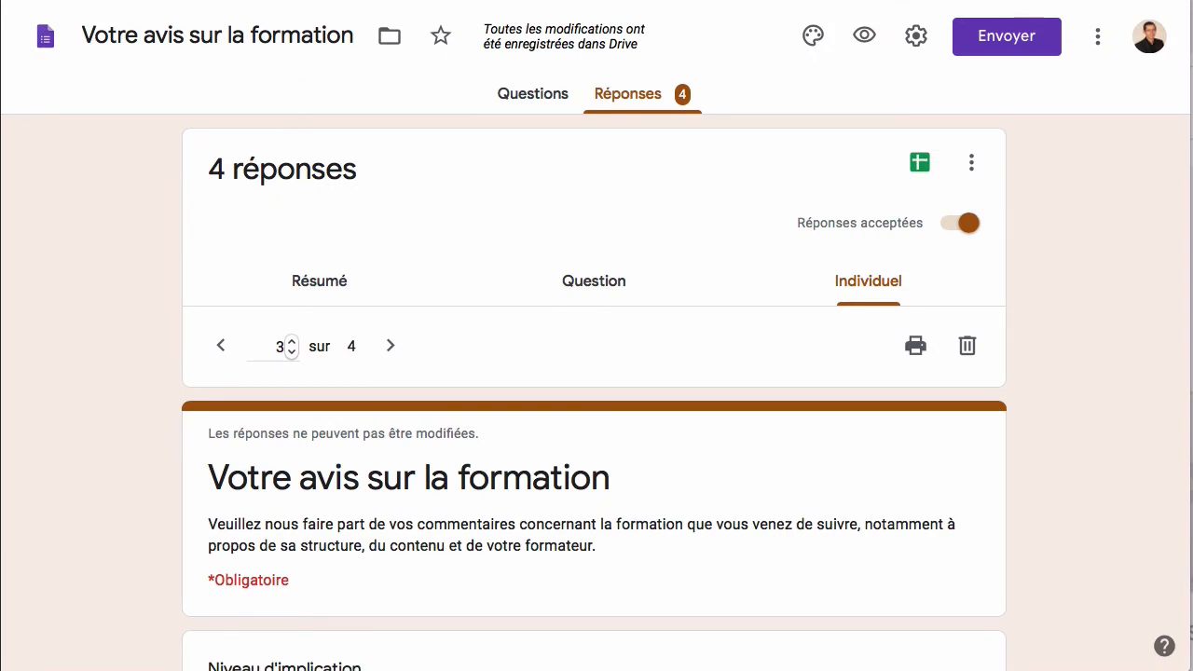
Back in Google Forms, download the responses as a .csv file and open it in the desktop spreadsheet application.
left_click(972, 165)
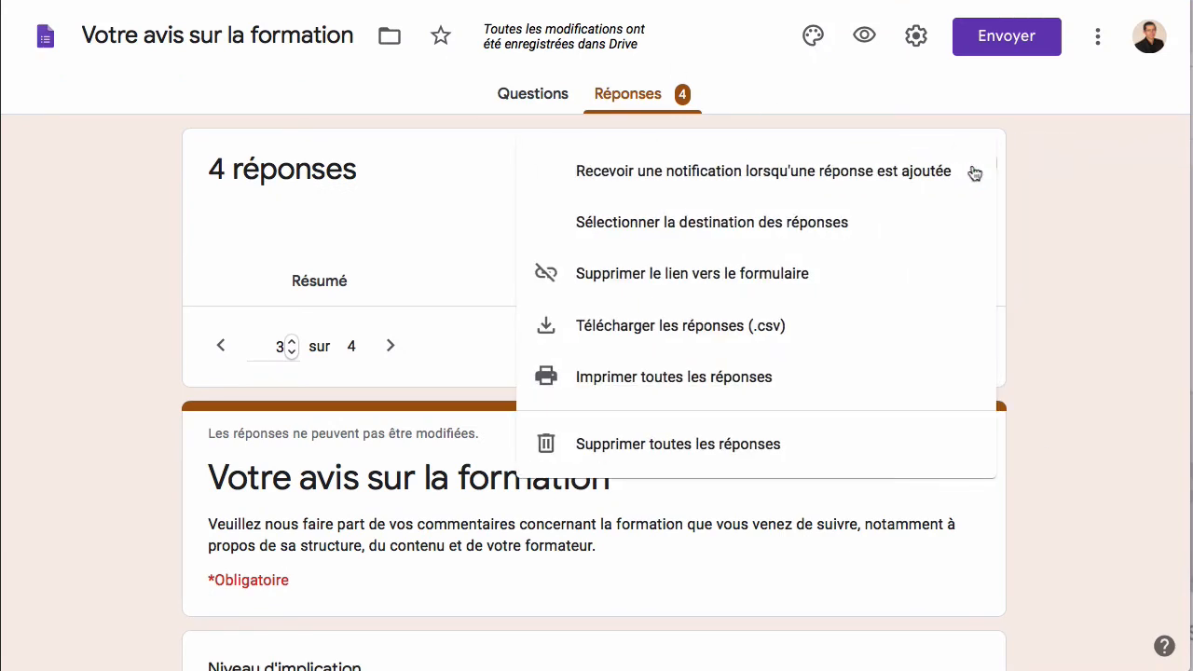
left_click(737, 327)
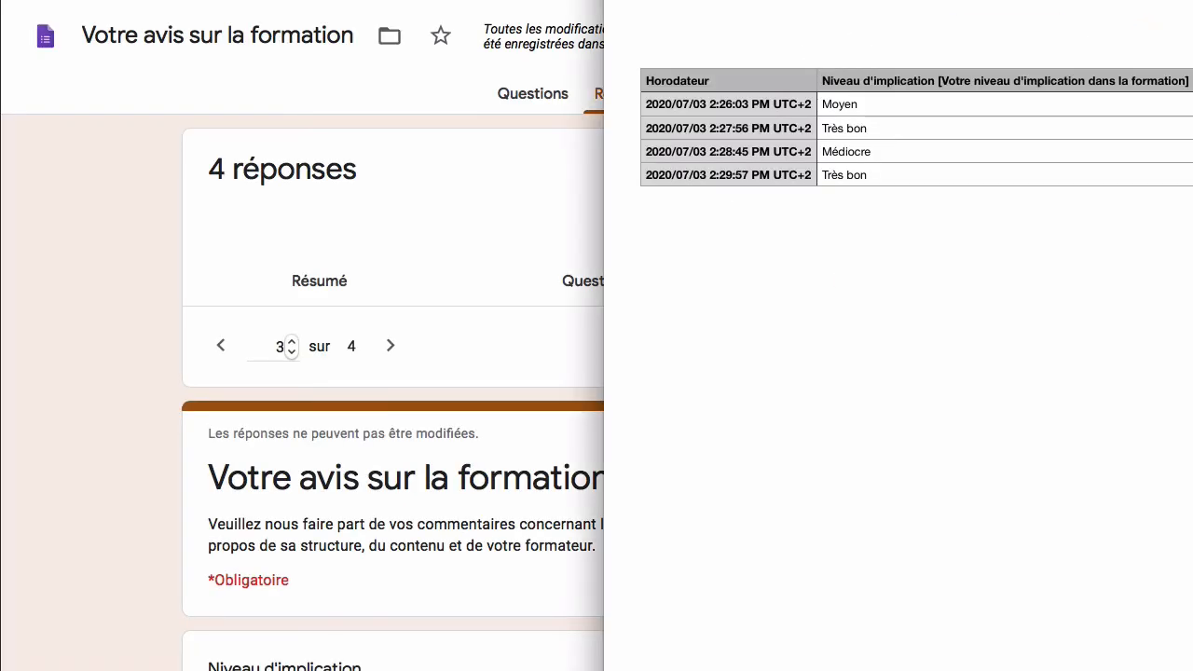
left_click_drag(851, 1, 268, 37)
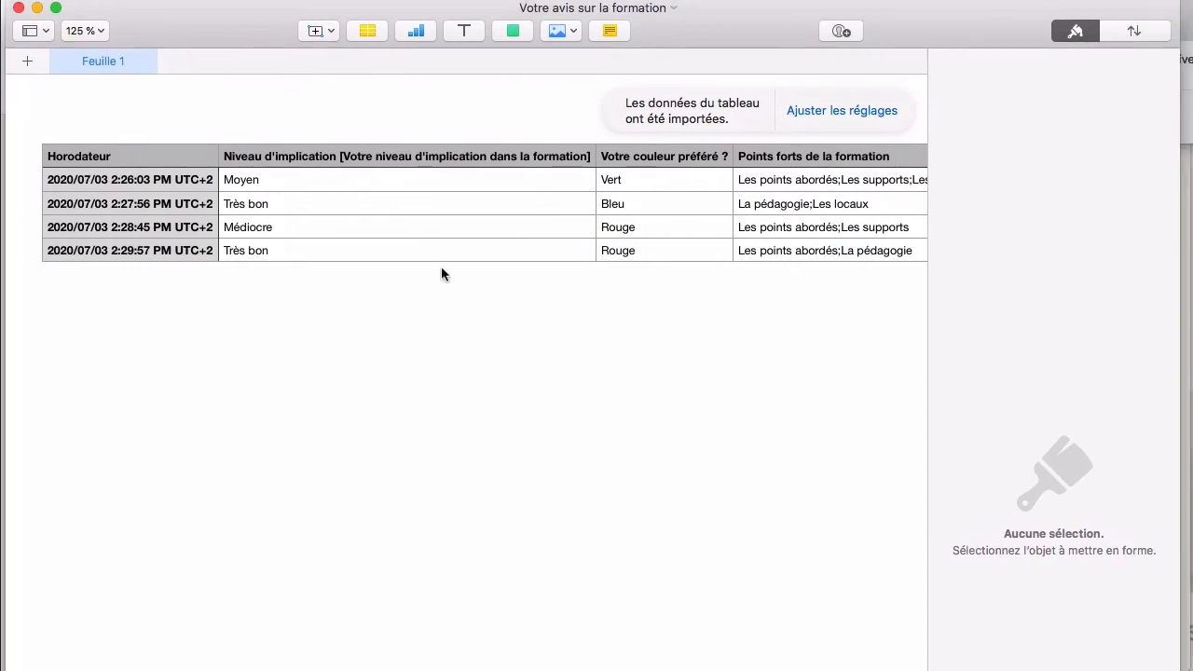
Look through the exported table's columns, from favourite colour to the trainer's skills and training content.
scroll(543, 229, "right", 15)
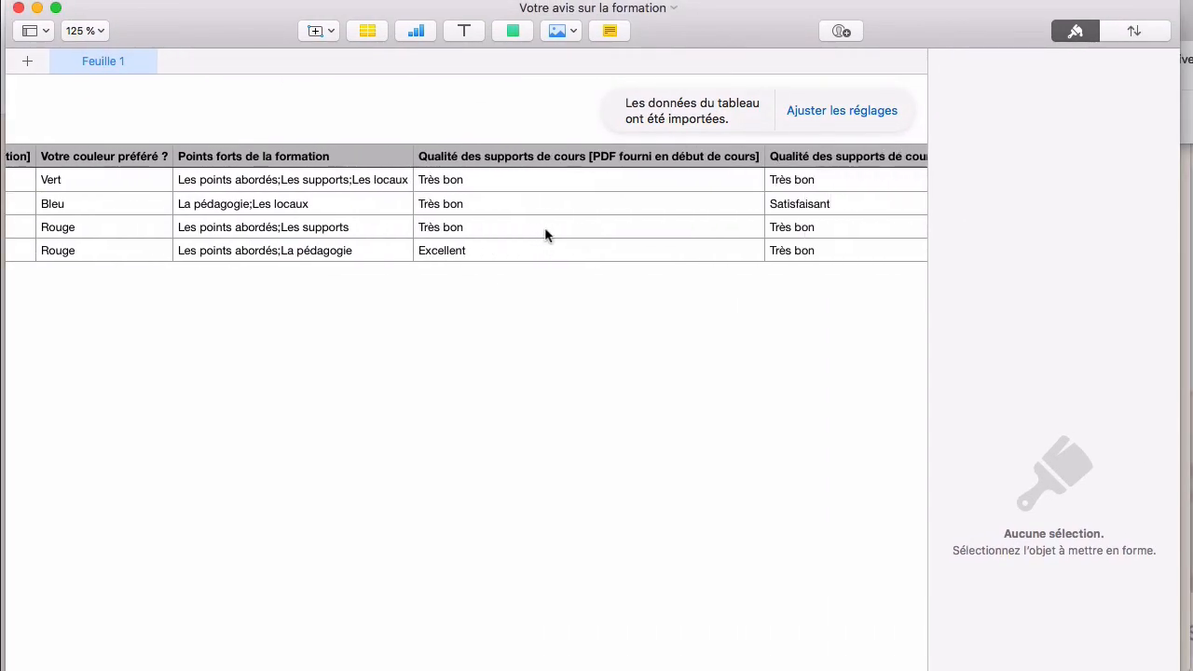
scroll(546, 234, "right", 20)
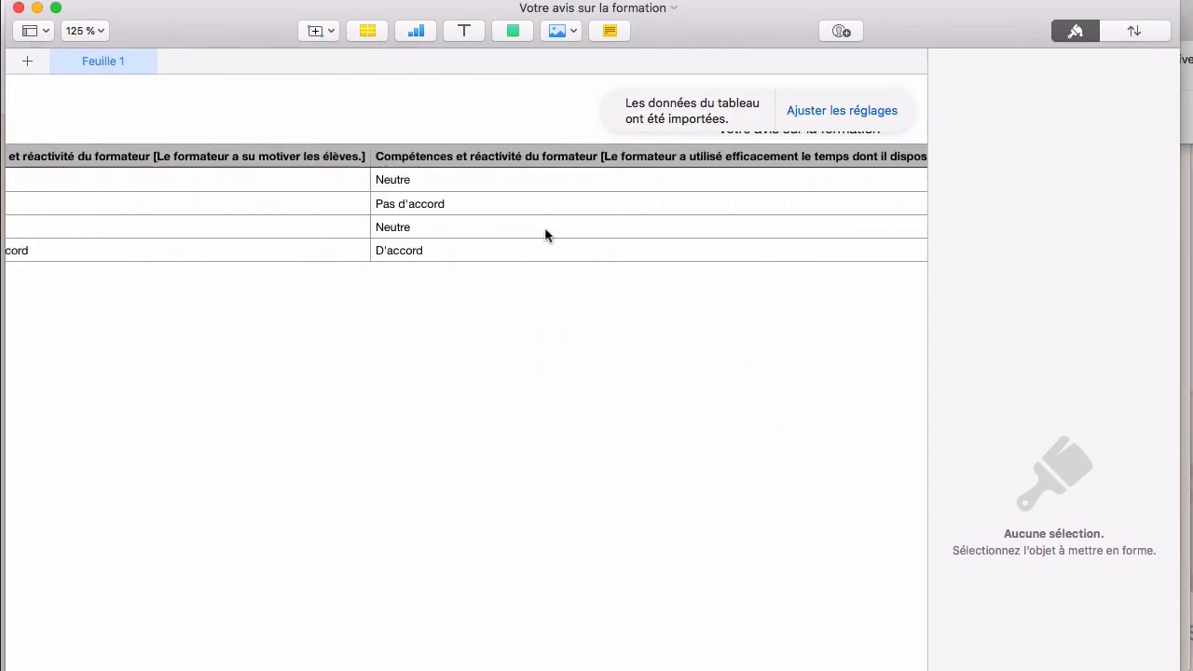
scroll(546, 235, "right", 20)
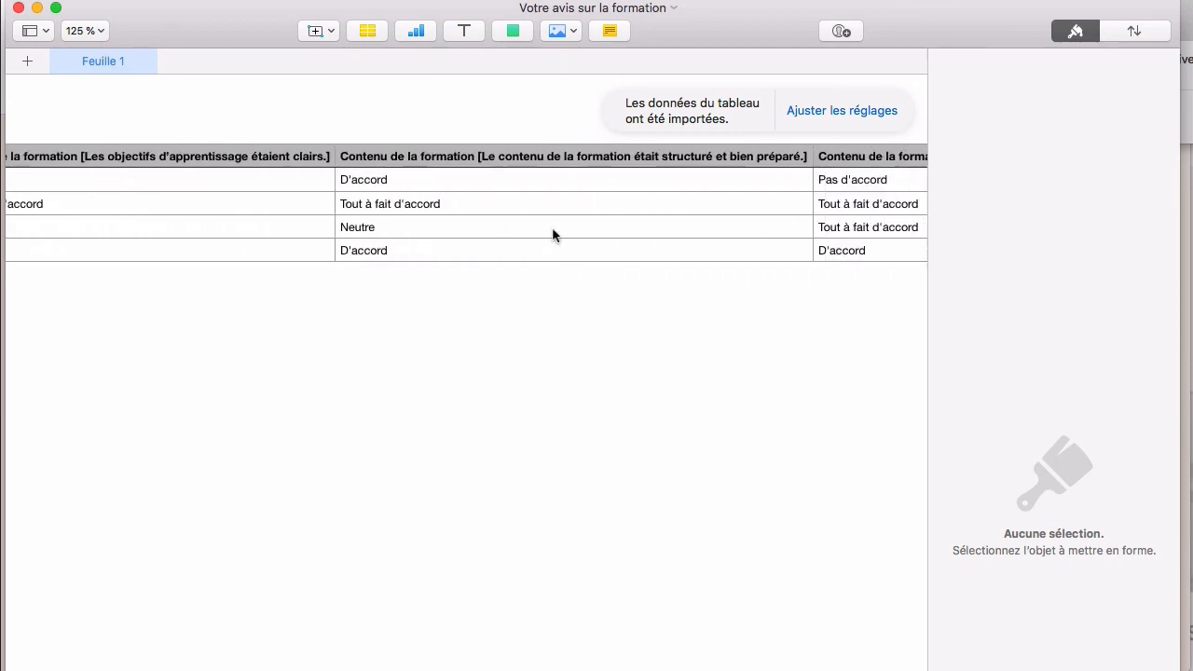
Look through the exported table's remaining columns, from training content to the reason for choosing the training.
scroll(553, 235, "right", 15)
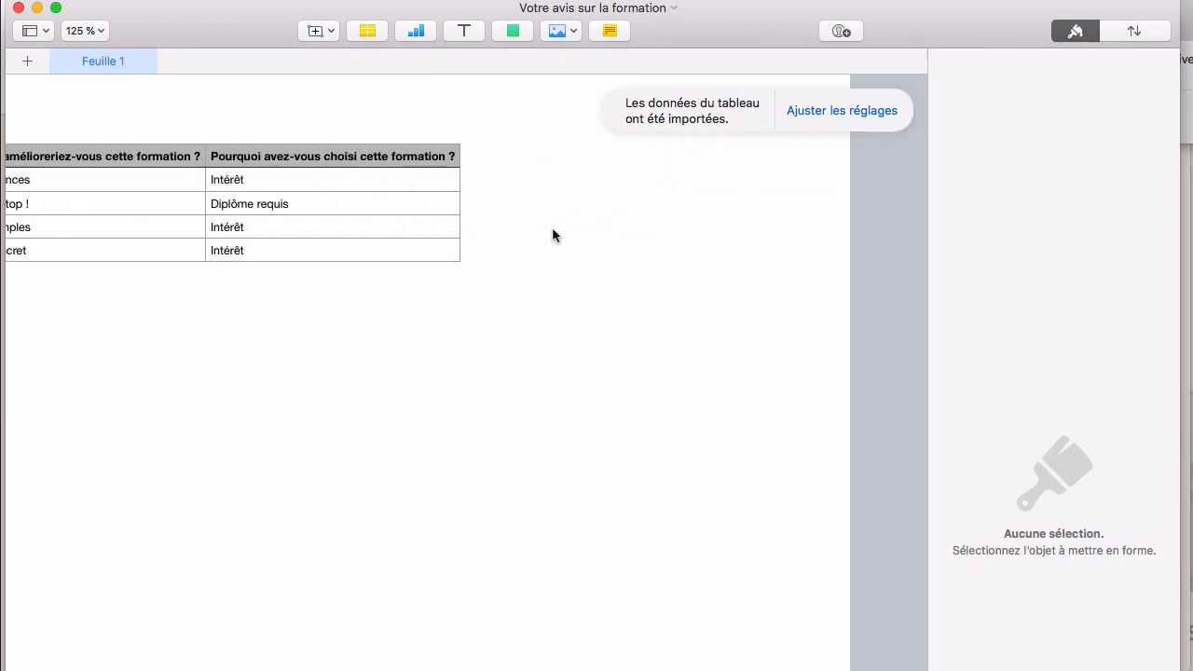
scroll(552, 235, "left", 20)
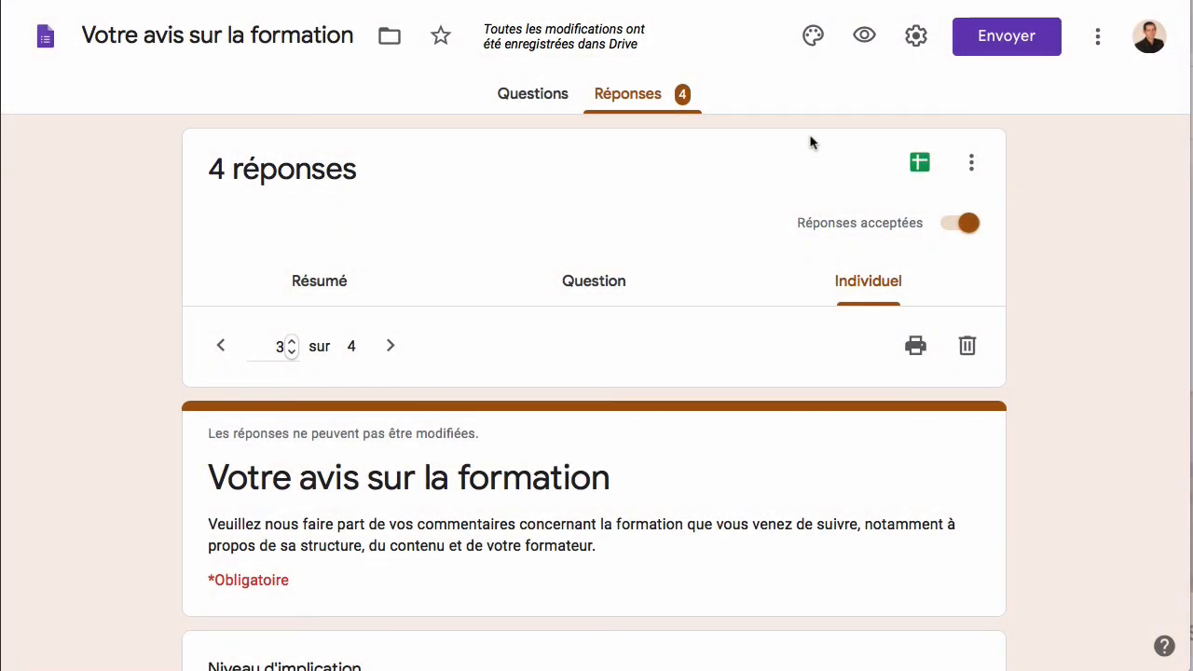
Back in Google Forms, open the form's sending options and review the e-mail invitation's recipient, subject and message.
left_click(1033, 46)
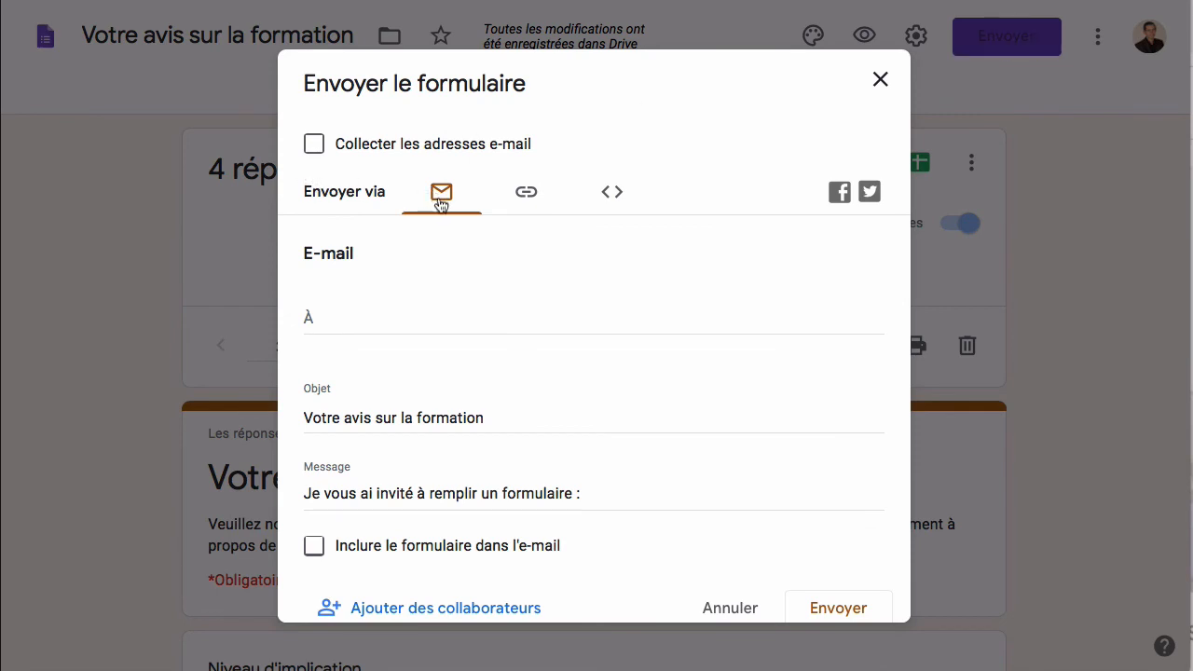
scroll(438, 373, "down", 1)
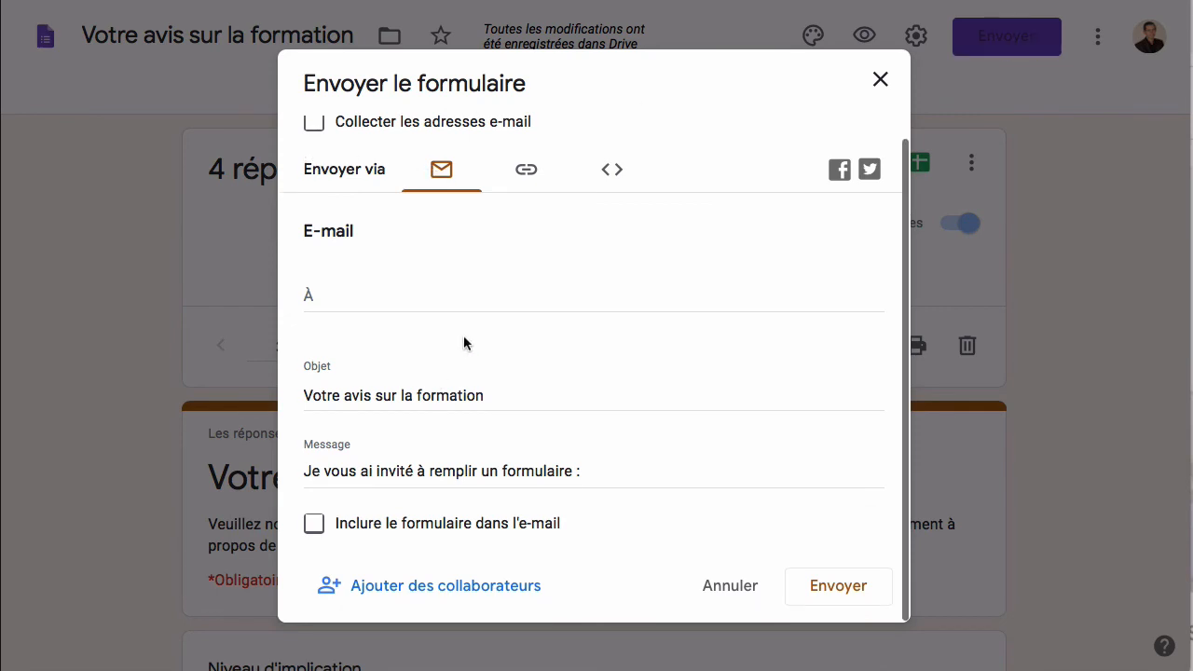
left_click(351, 290)
left_click(551, 397)
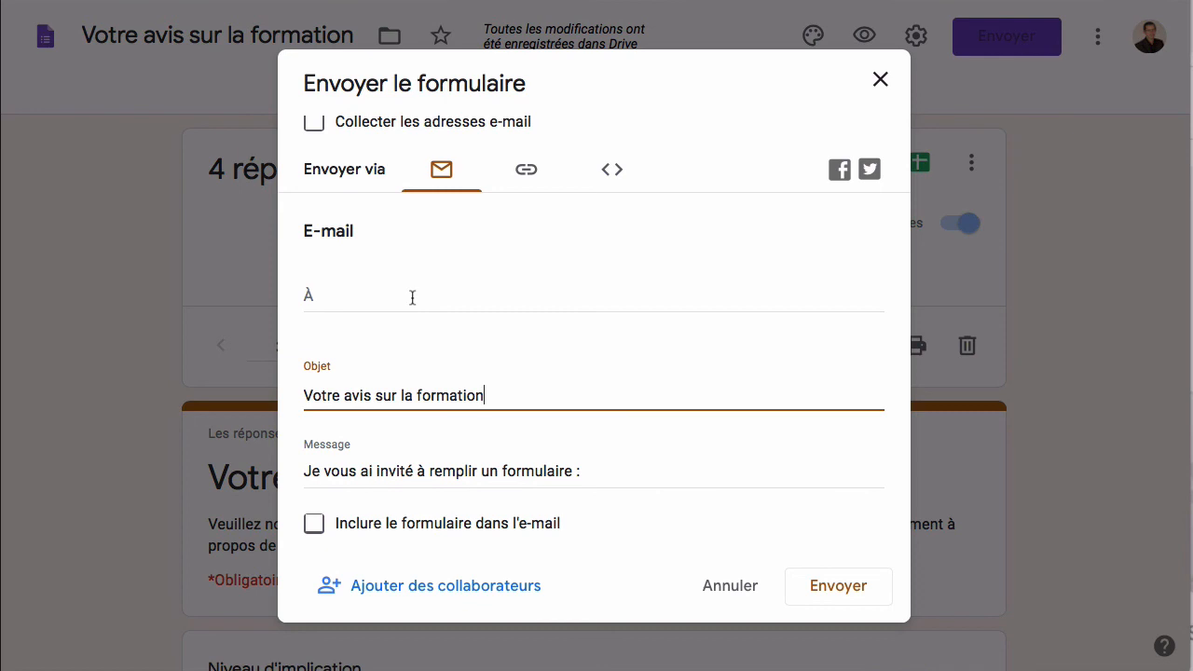
Switch the sending method to a link and shorten the form's URL.
left_click(525, 170)
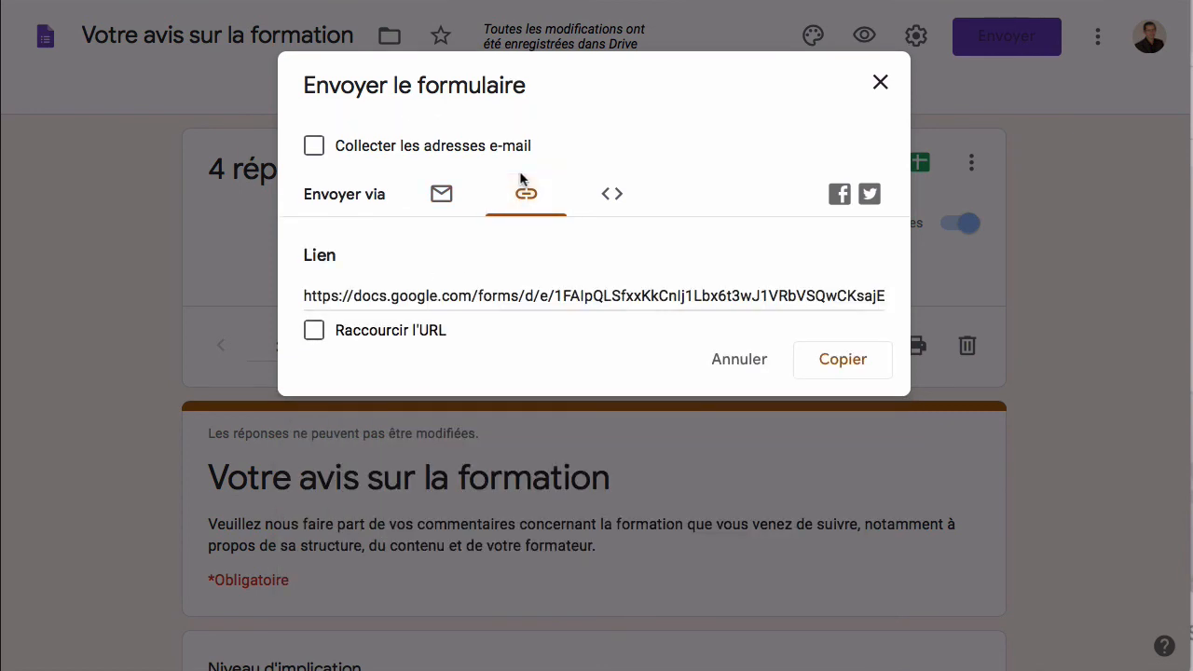
left_click(363, 335)
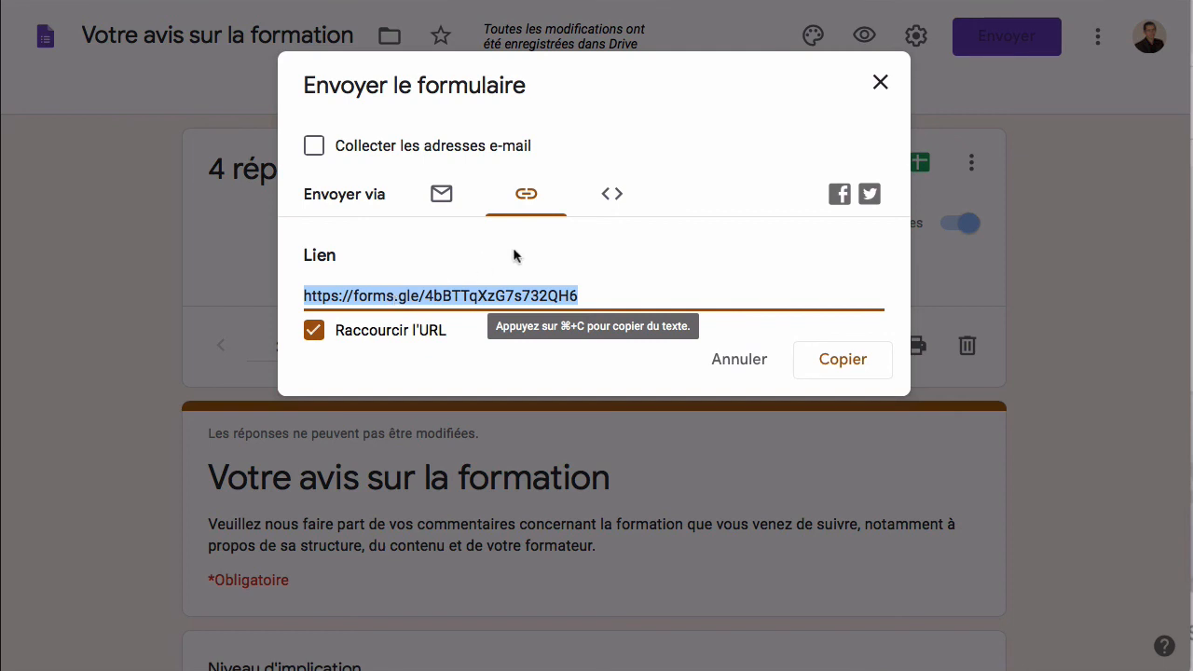
Display the form's HTML embed code, select it, check its width and height settings, and close the sending options.
left_click(611, 198)
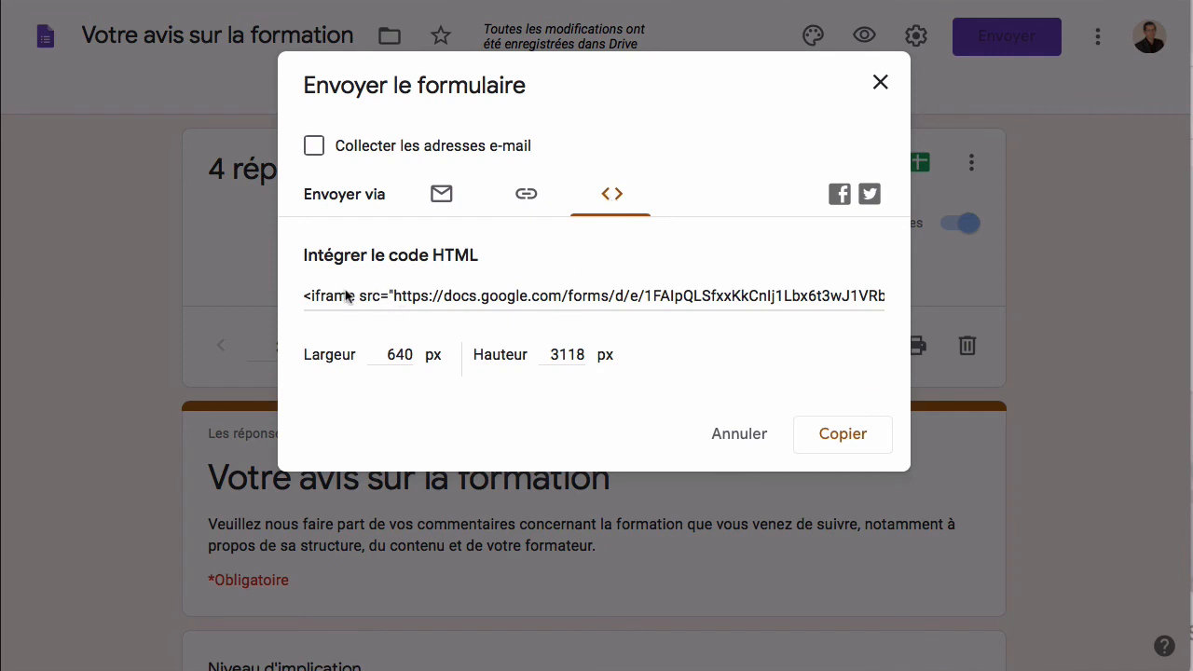
left_click(446, 296)
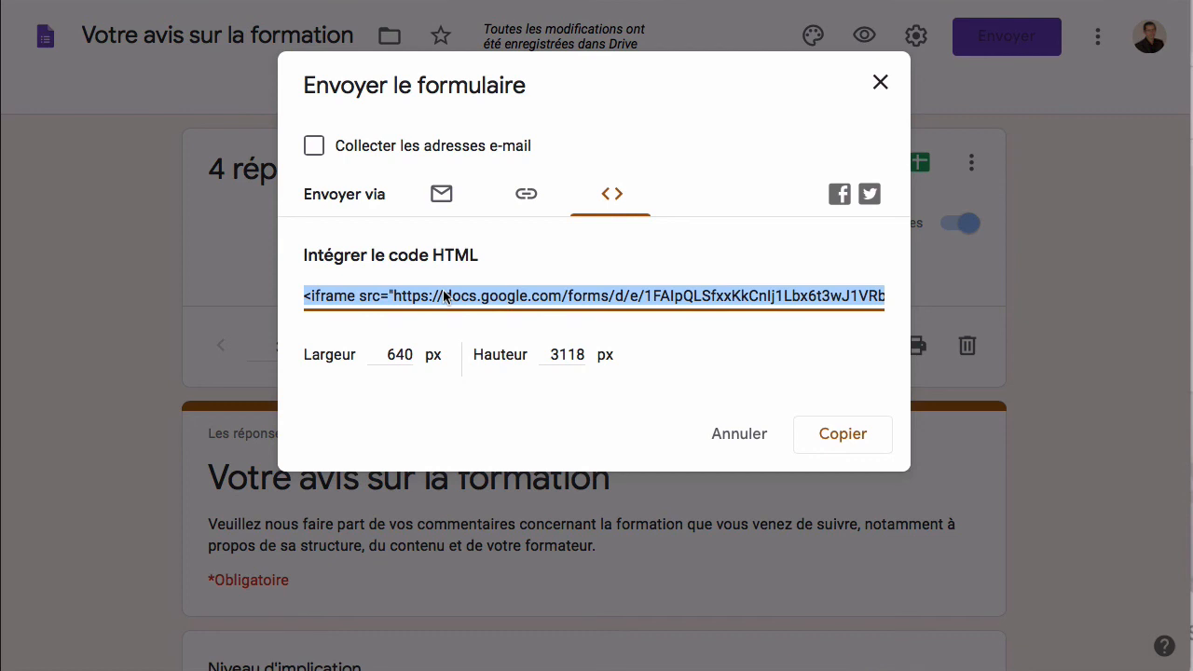
left_click(396, 352)
left_click(567, 354)
left_click(1057, 511)
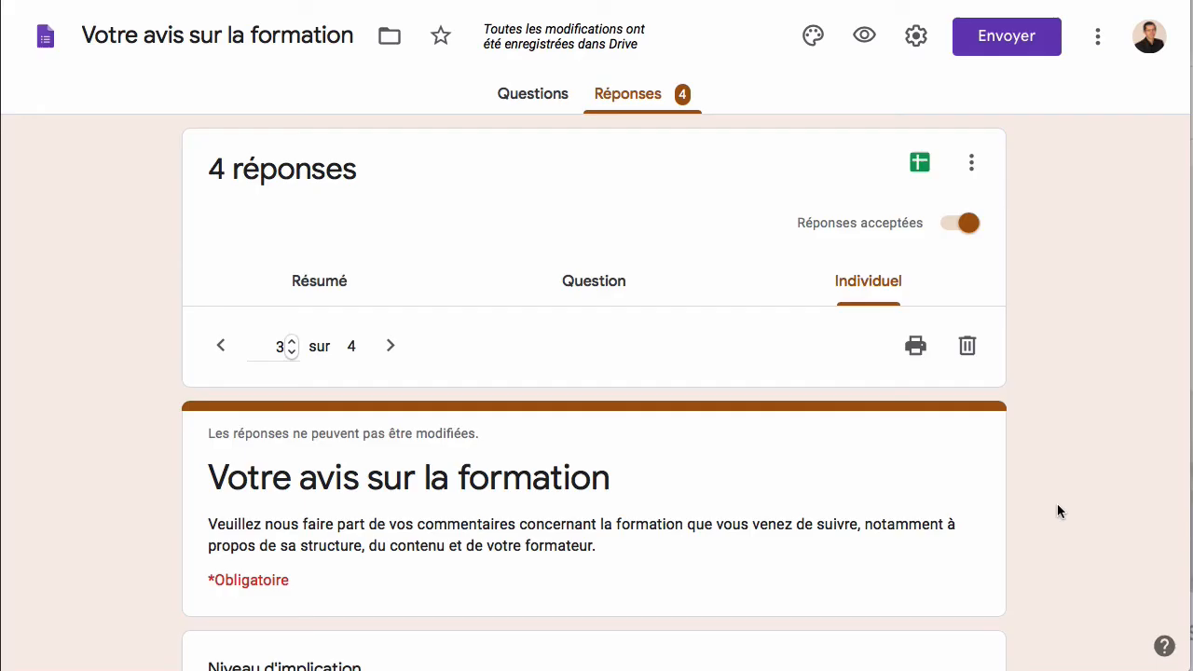